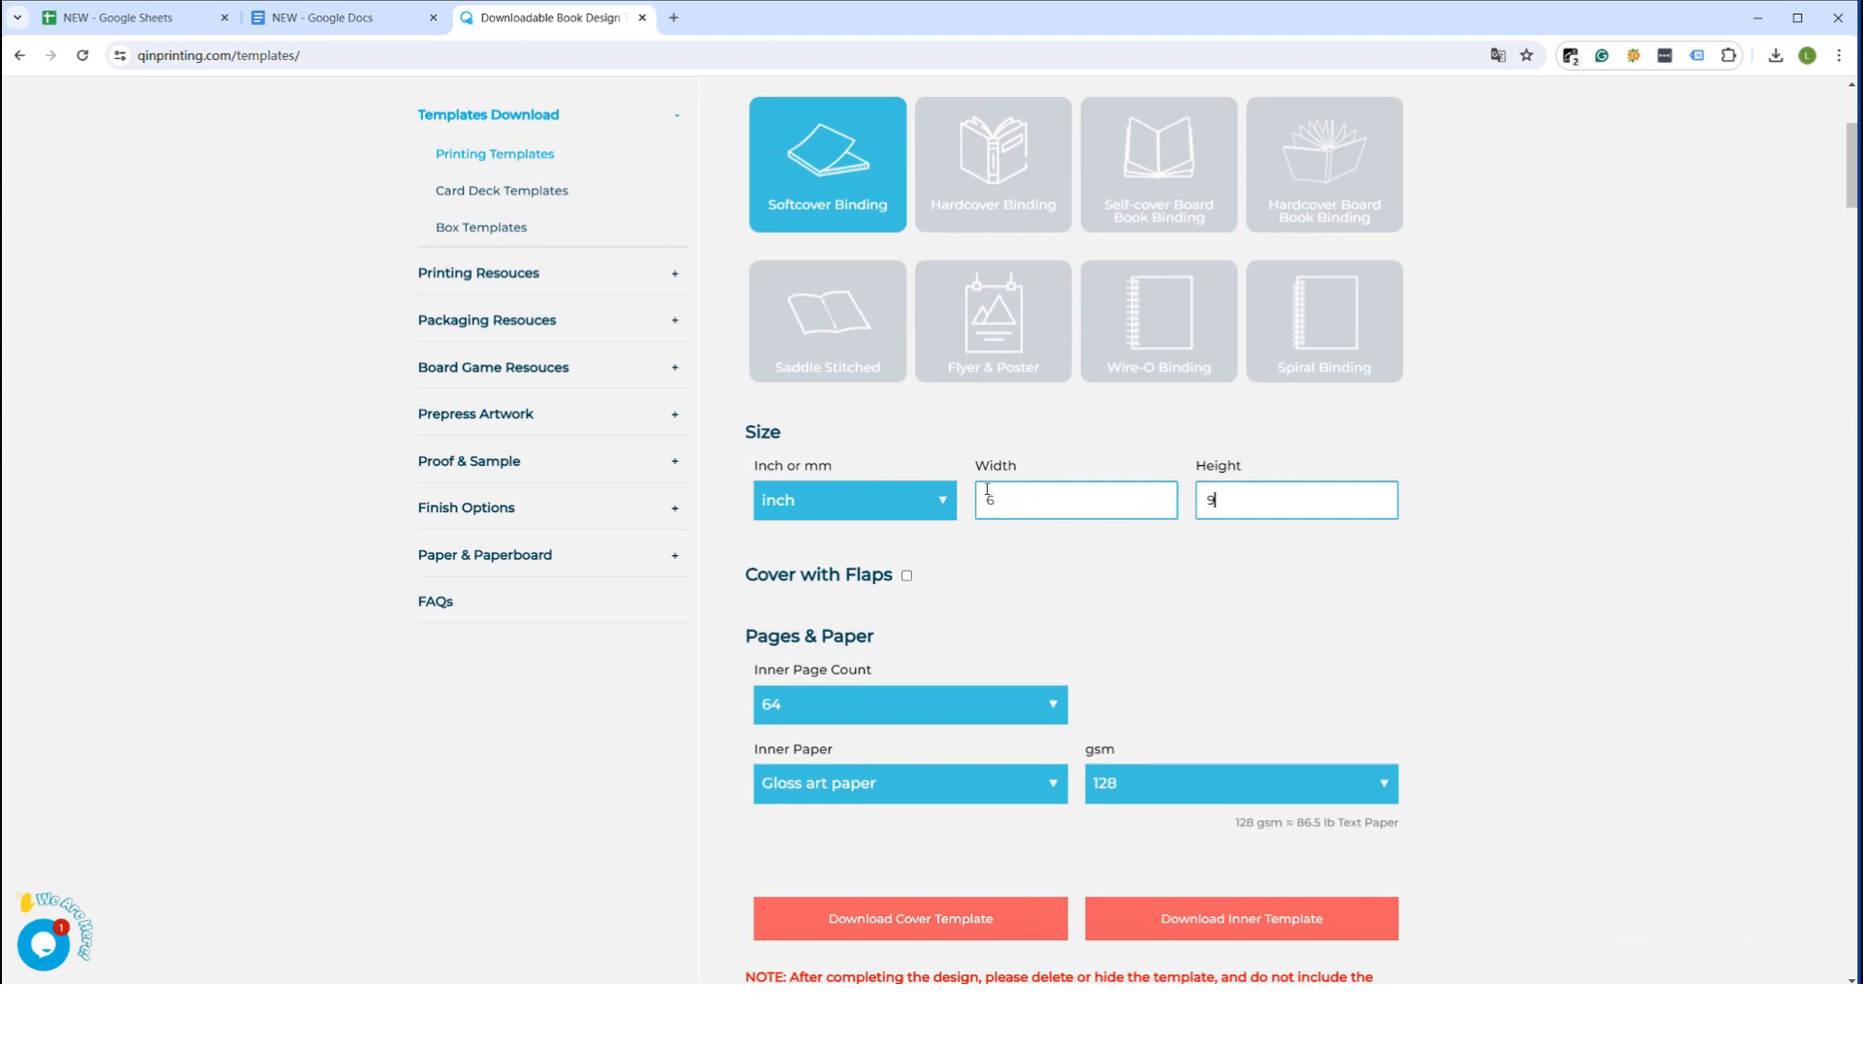
Download the inner template for a 6 × 9 inch softcover book with 64 gloss art paper pages, and look through the PDF
{"action": "scroll", "coordinate": [1033, 548], "scroll_direction": "down", "scroll_amount": 2}
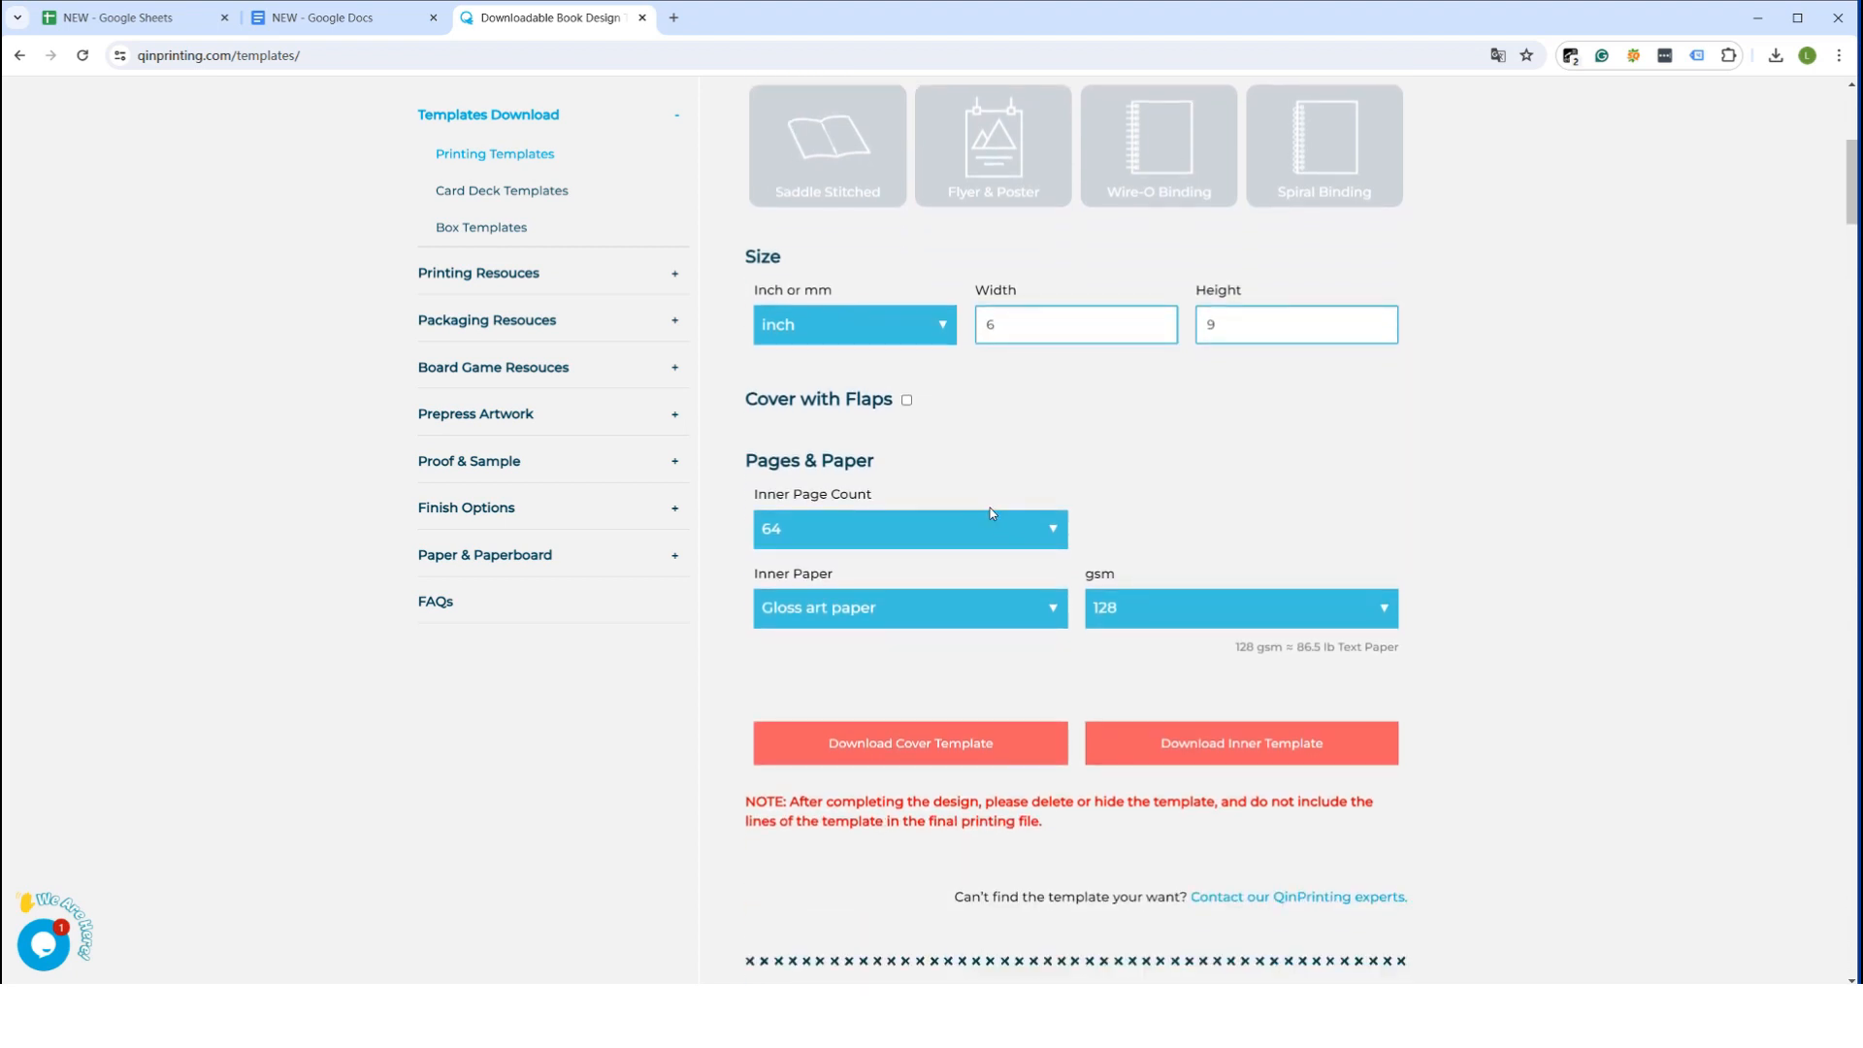
{"action": "left_click", "coordinate": [969, 534]}
{"action": "left_click", "coordinate": [928, 606]}
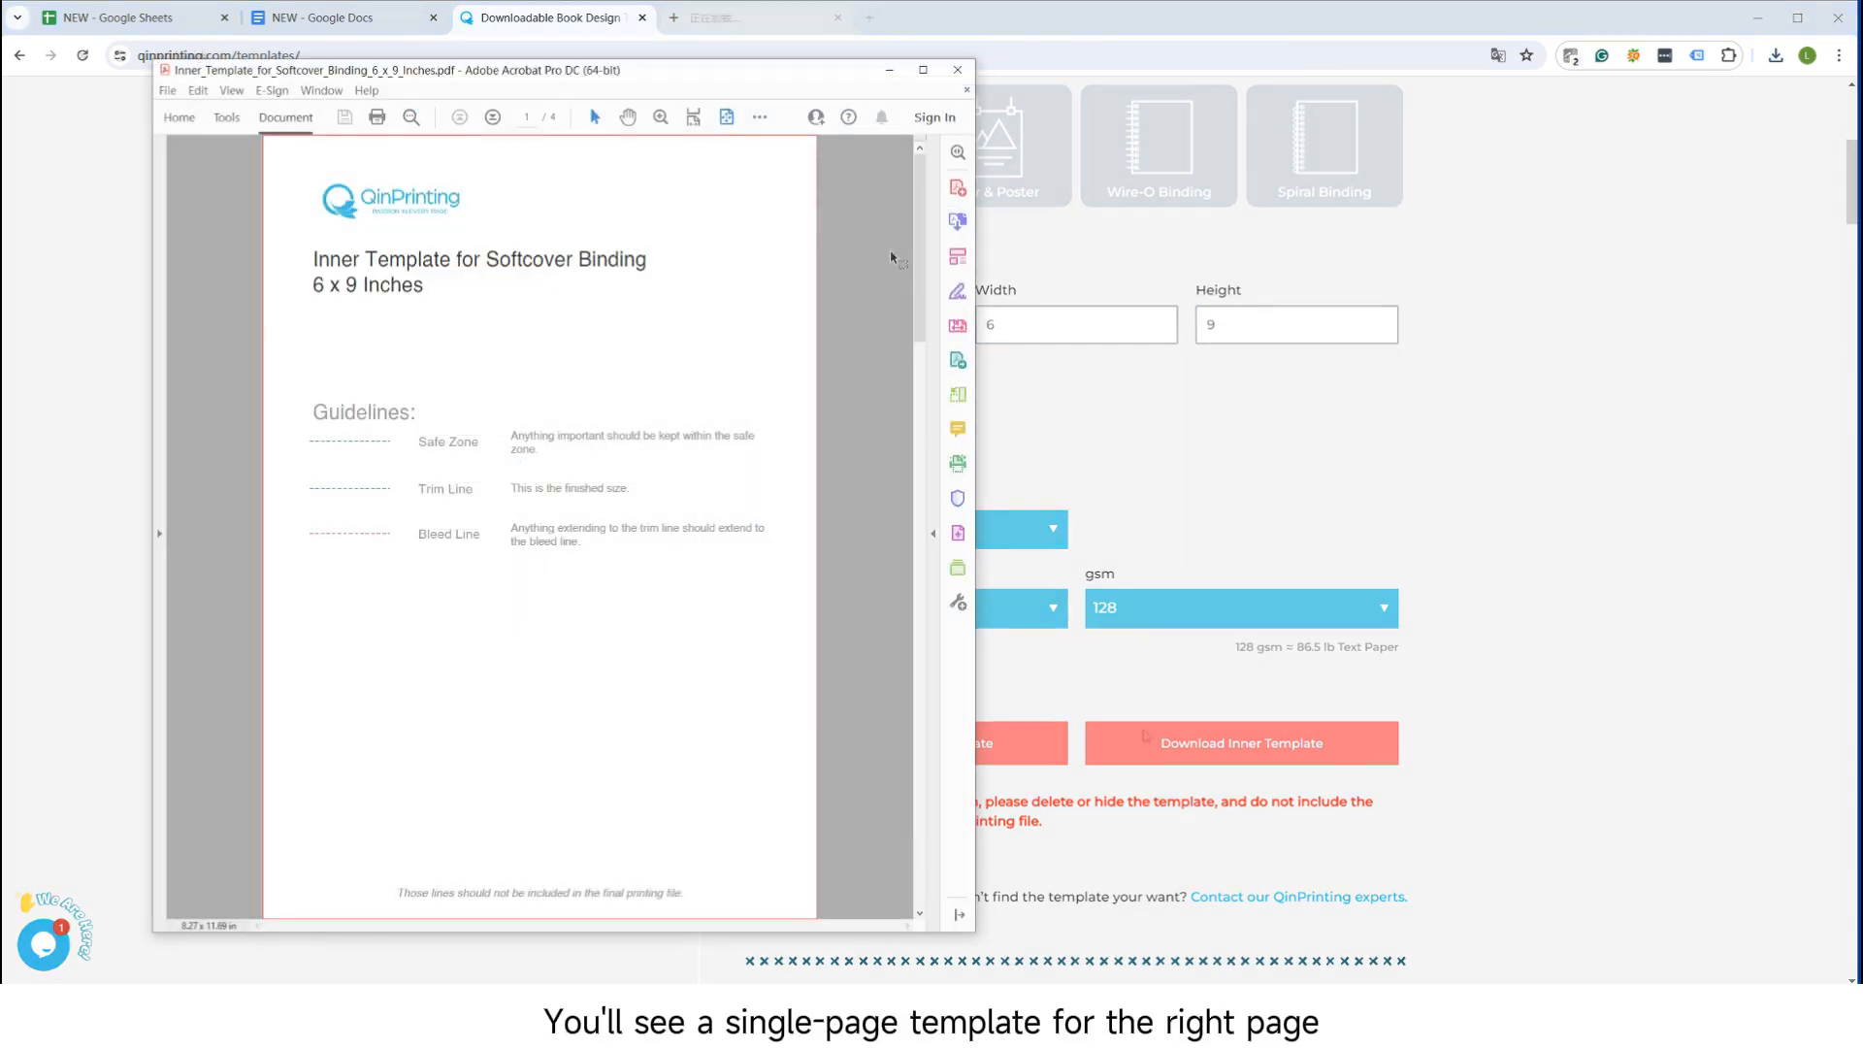
{"action": "scroll", "coordinate": [890, 257], "scroll_direction": "down", "scroll_amount": 2}
{"action": "scroll", "coordinate": [890, 258], "scroll_direction": "down", "scroll_amount": 2}
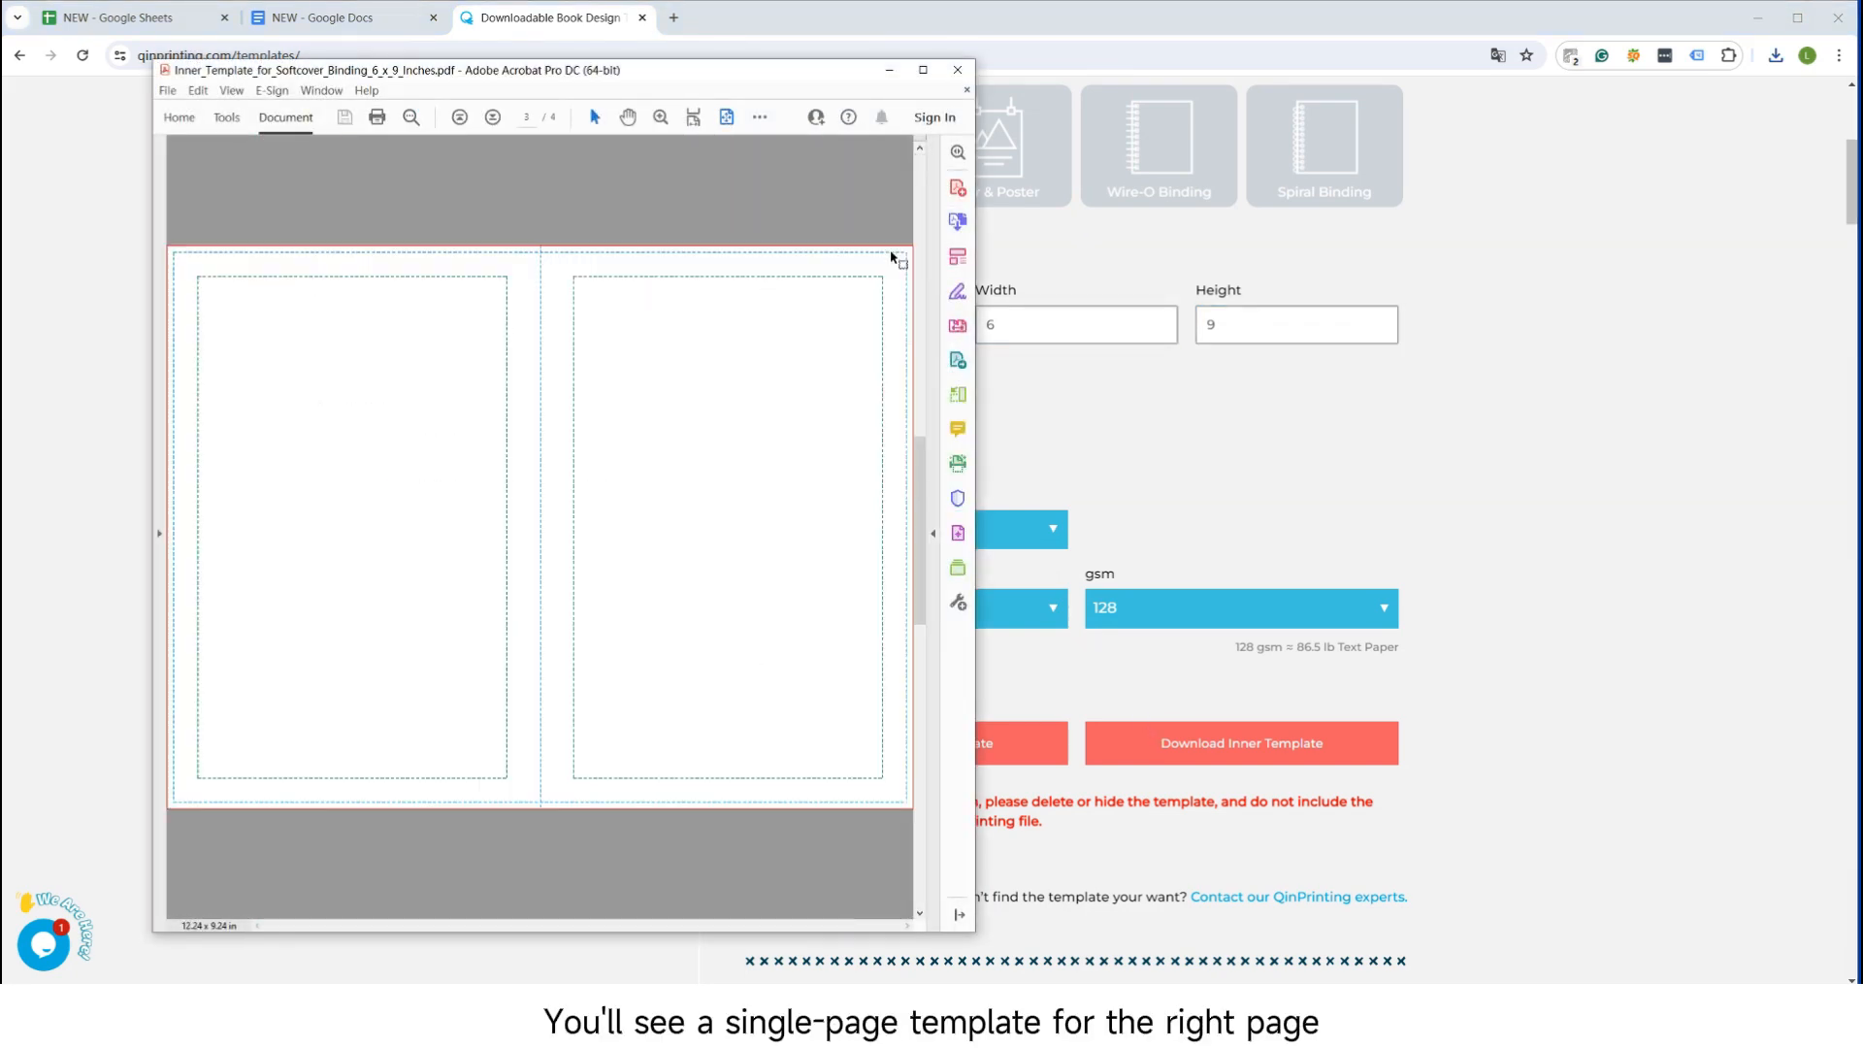
{"action": "scroll", "coordinate": [713, 539], "scroll_direction": "down", "scroll_amount": 2}
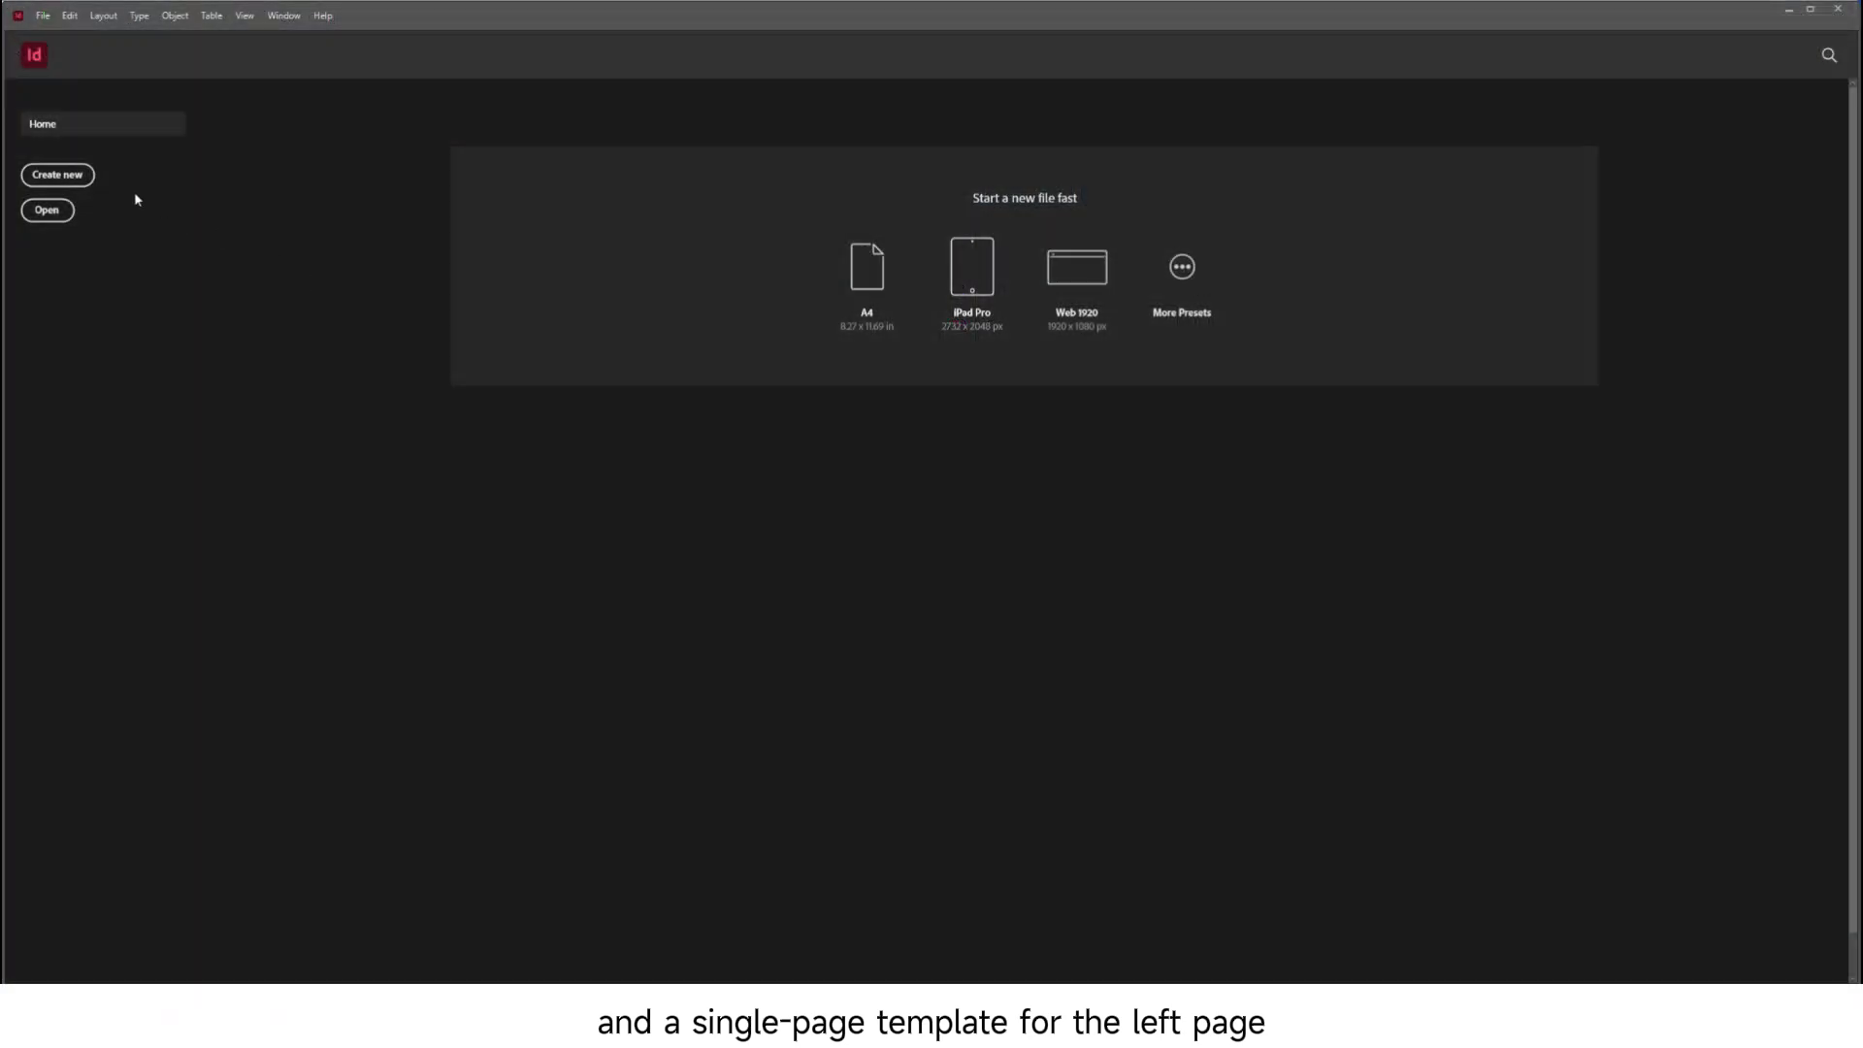
In InDesign, create a 6 × 9 in document with 12 pages, Facing Pages on, and a 0.125 in bleed on all sides
{"action": "left_click", "coordinate": [89, 176]}
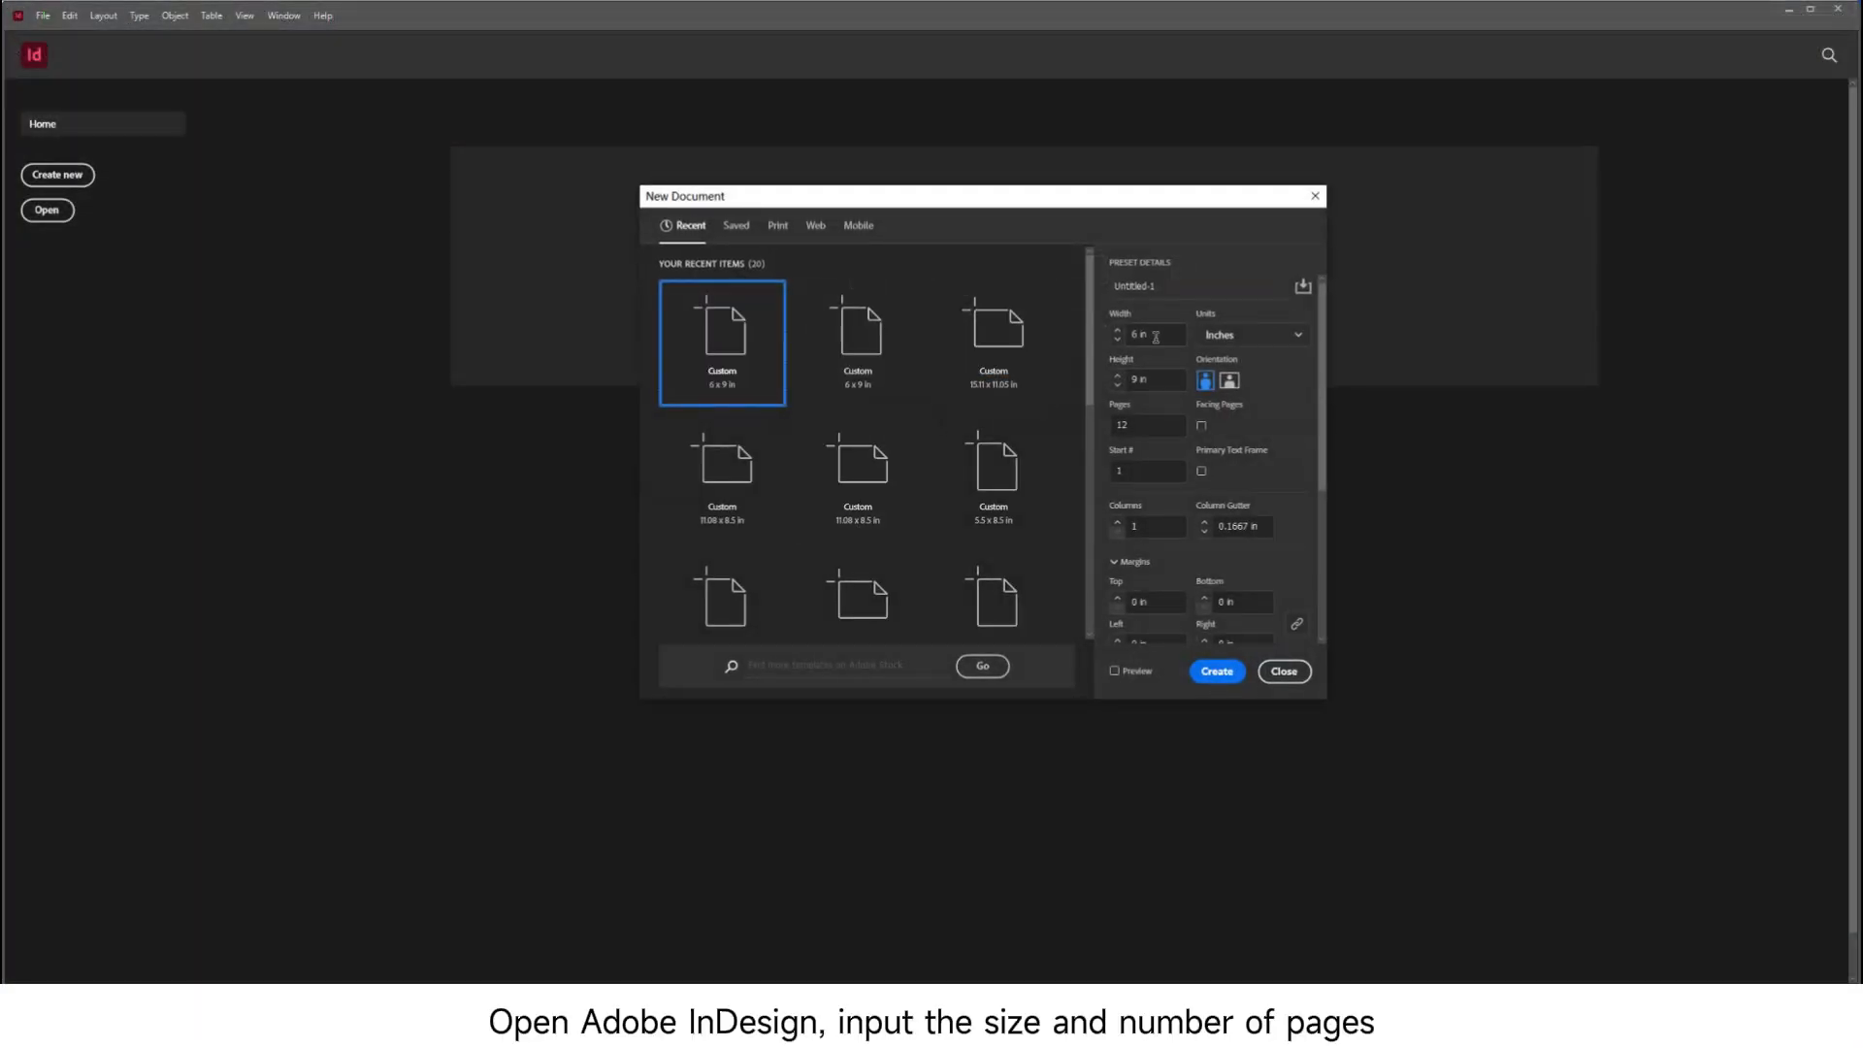
{"action": "left_click", "coordinate": [1161, 387]}
{"action": "left_click", "coordinate": [1142, 423]}
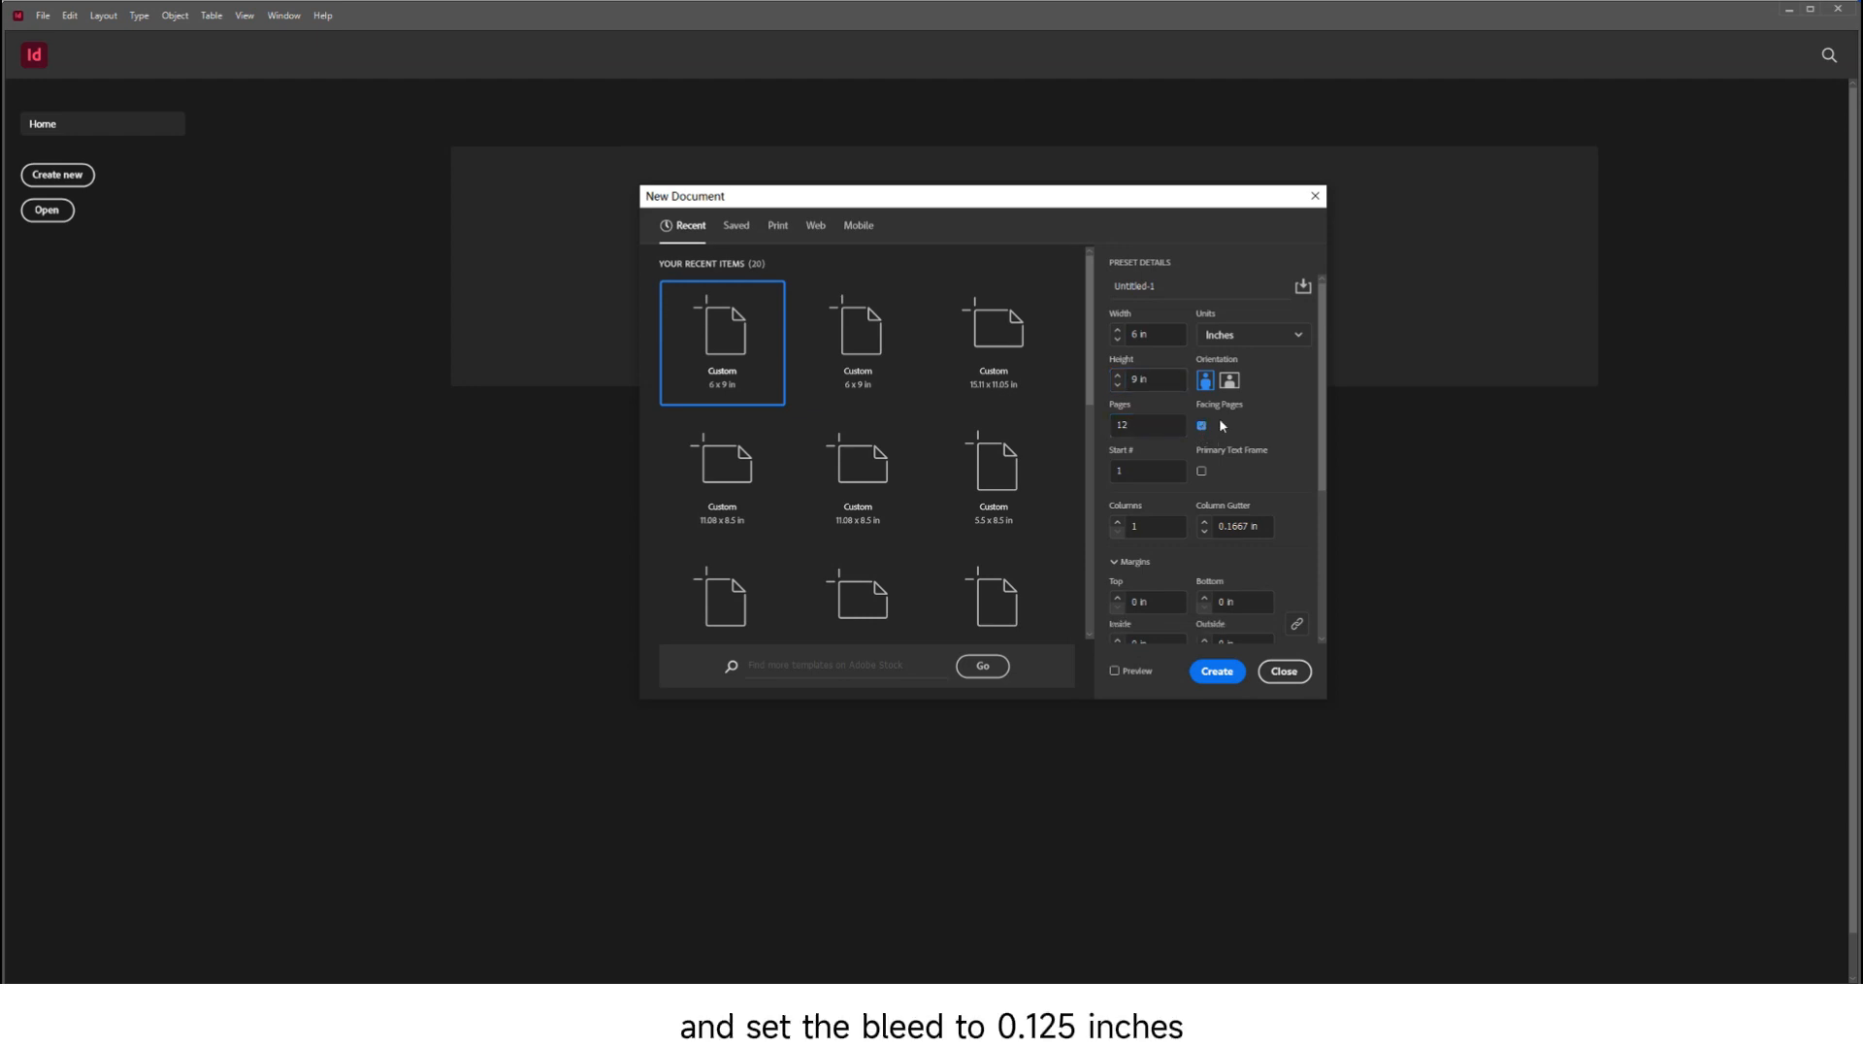
{"action": "scroll", "coordinate": [1301, 433], "scroll_direction": "down", "scroll_amount": 5}
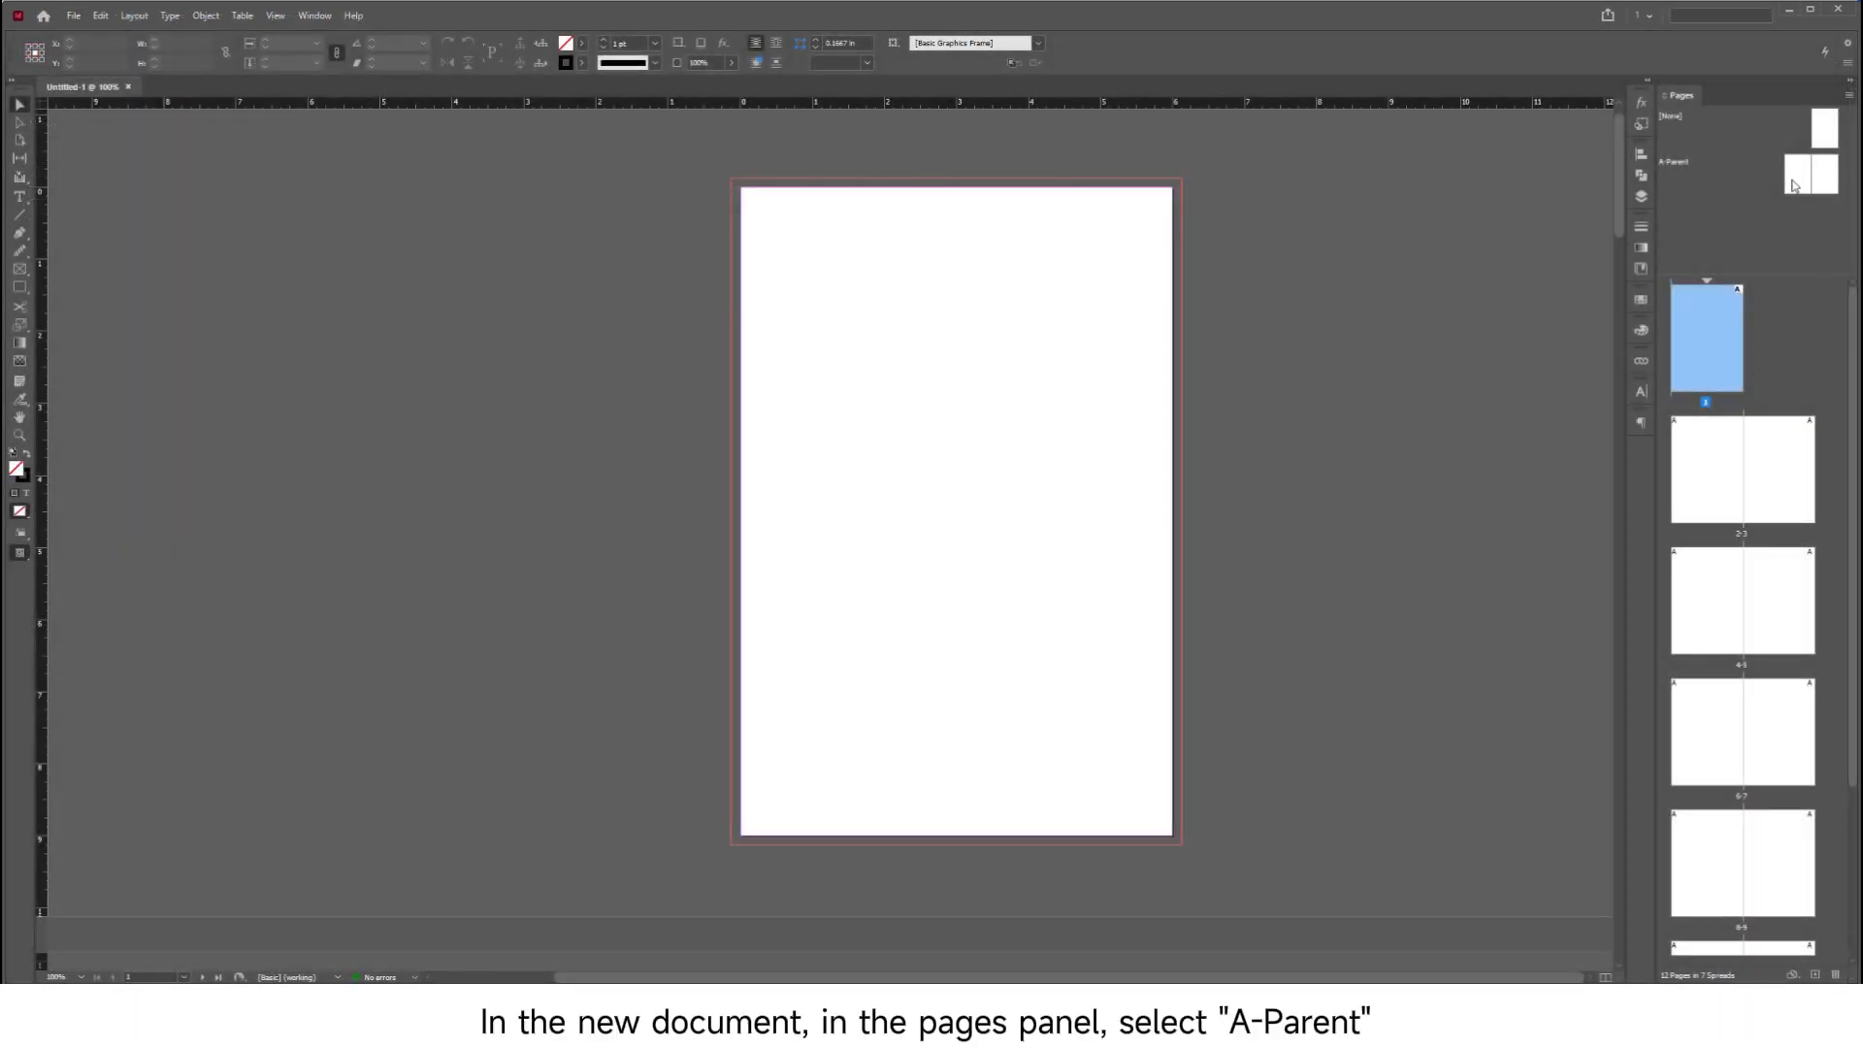
Open the A-Parent spread and choose Inner_Template_for_Softcover_Binding_6_x_9_Inches.pdf for placing, with import options shown
{"action": "double_click", "coordinate": [1793, 185]}
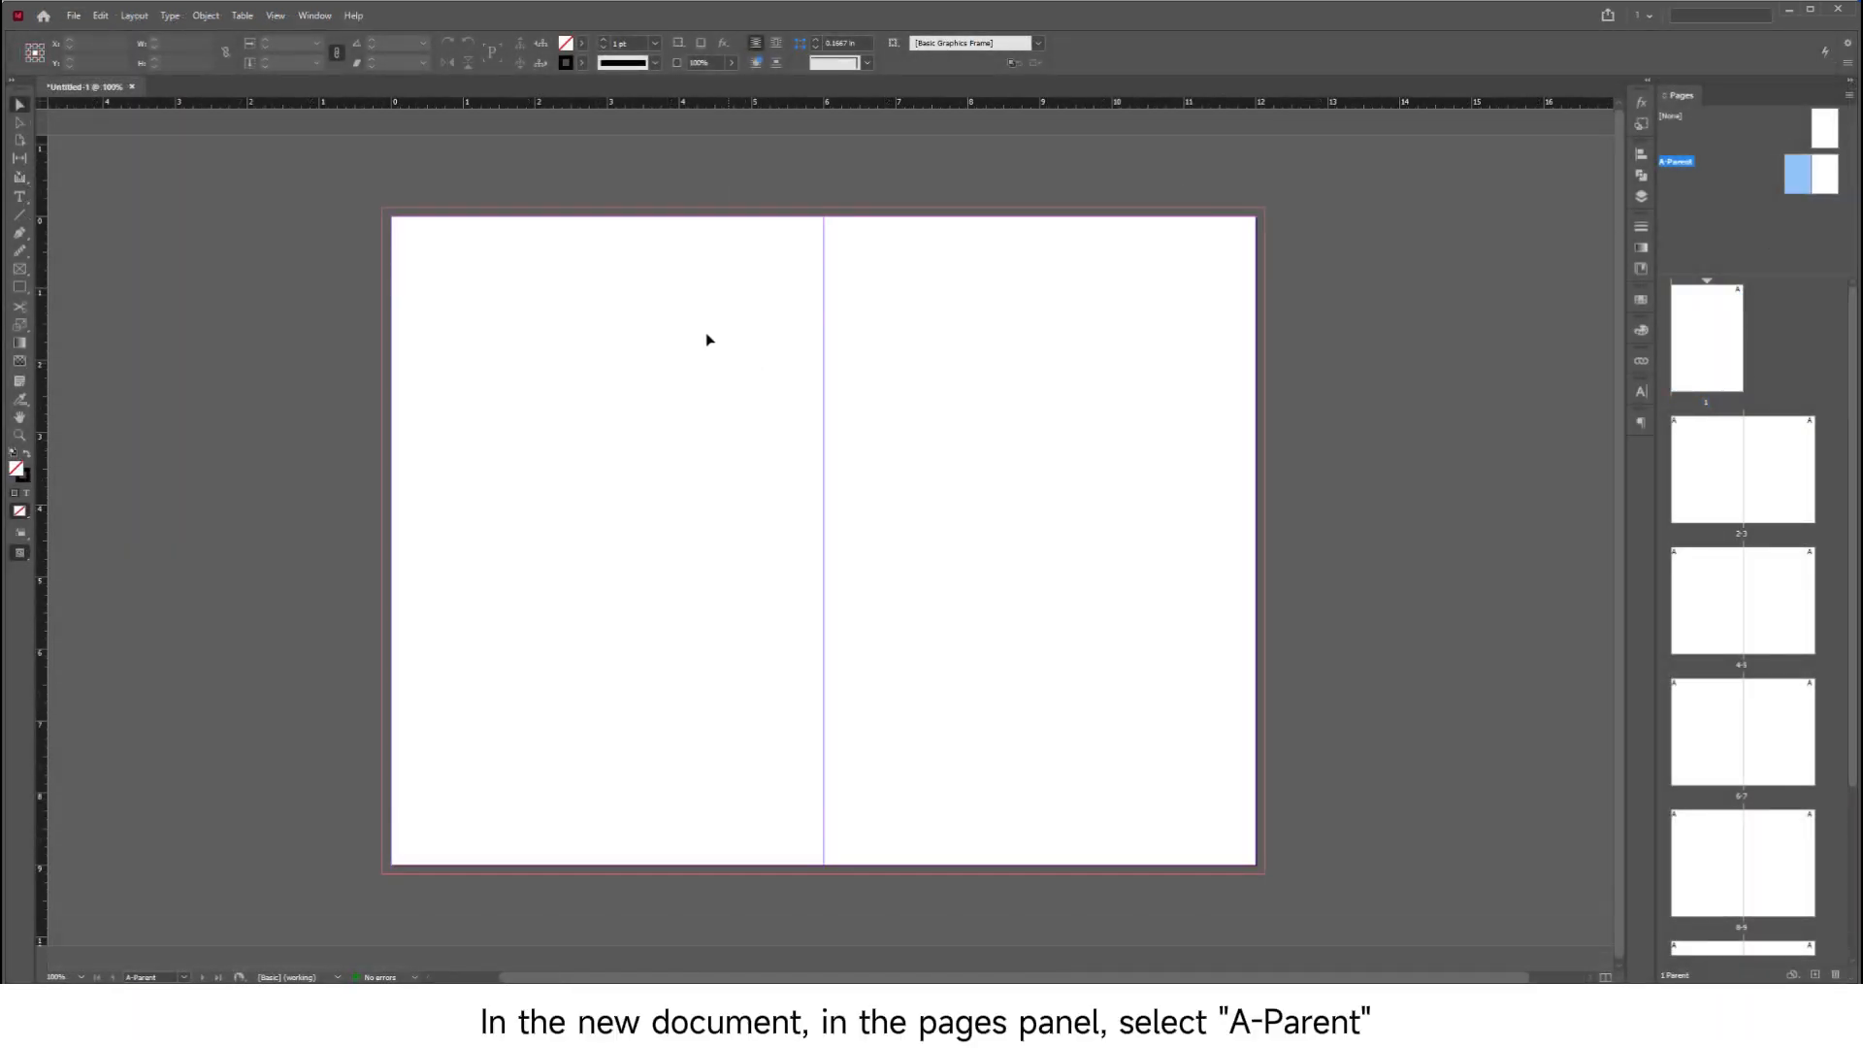
{"action": "left_click", "coordinate": [75, 16]}
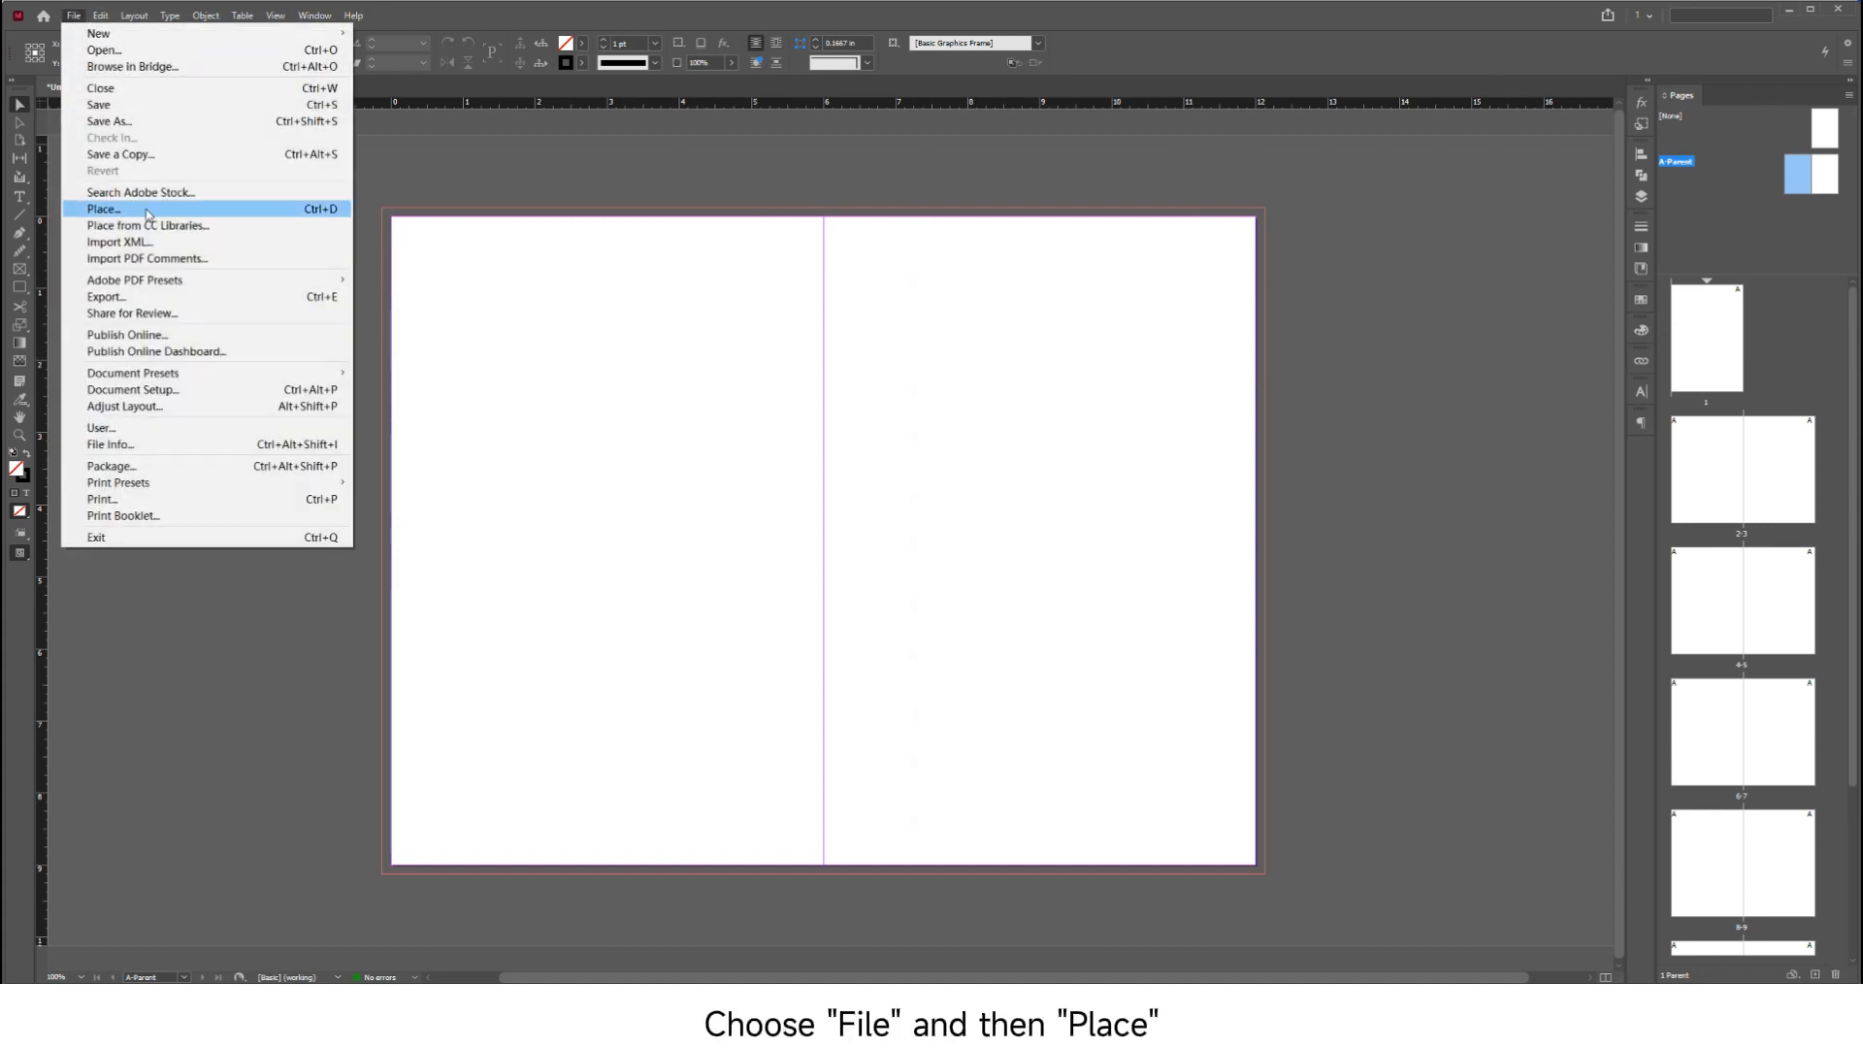
{"action": "left_click", "coordinate": [77, 211]}
{"action": "left_click", "coordinate": [679, 421]}
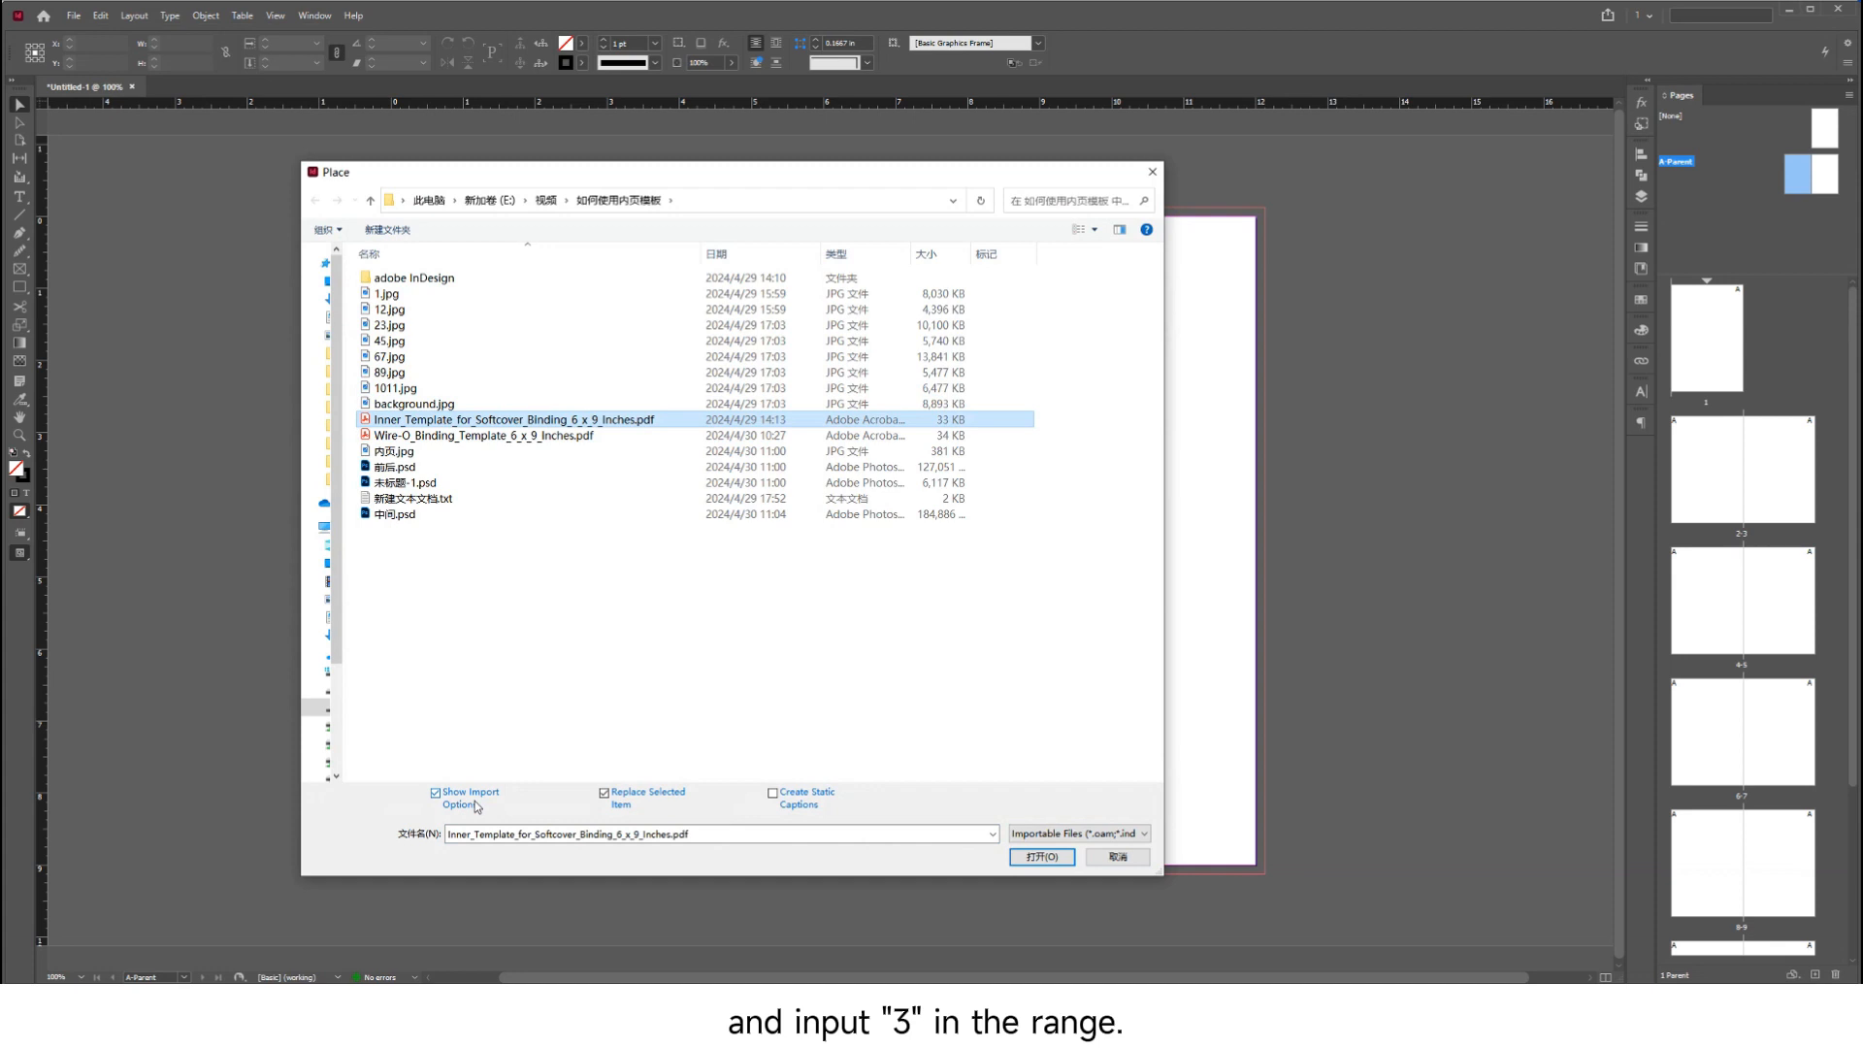
{"action": "left_click", "coordinate": [1036, 855]}
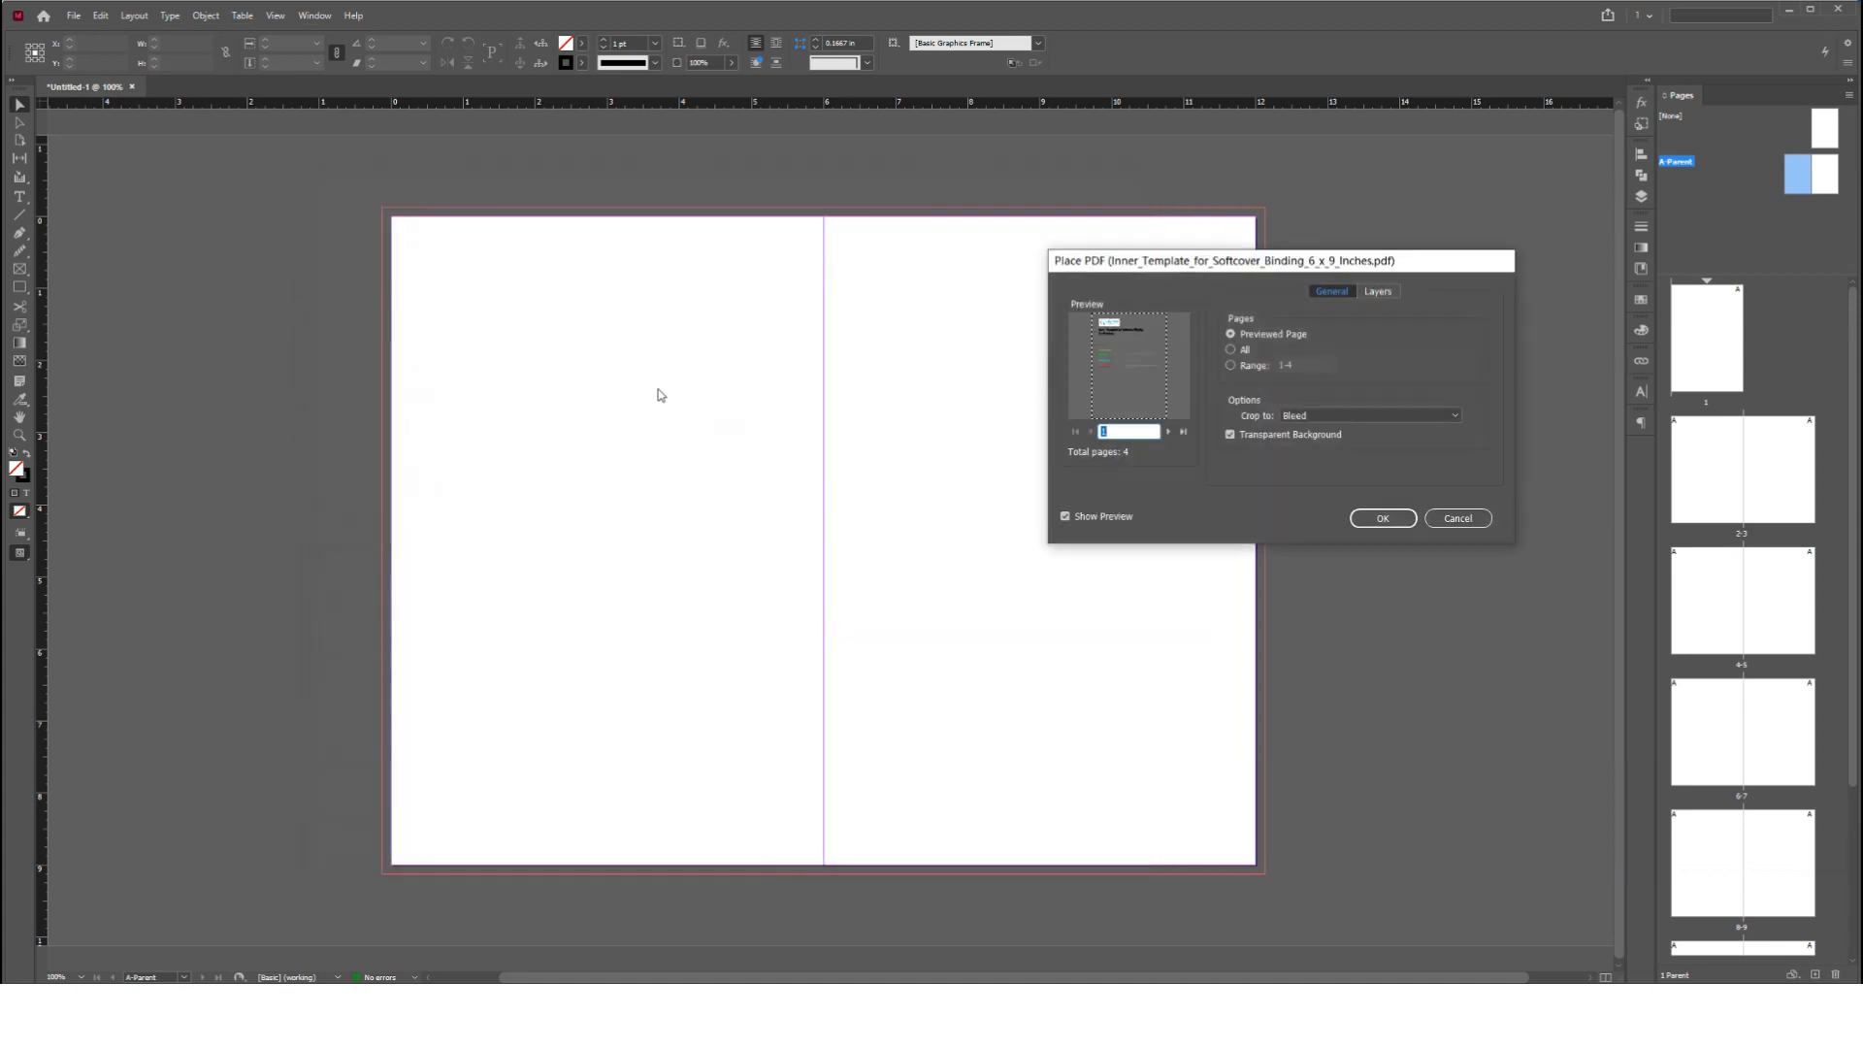
Import only page 3 of the template PDF and place it on the A-Parent spread
{"action": "left_click", "coordinate": [1170, 431]}
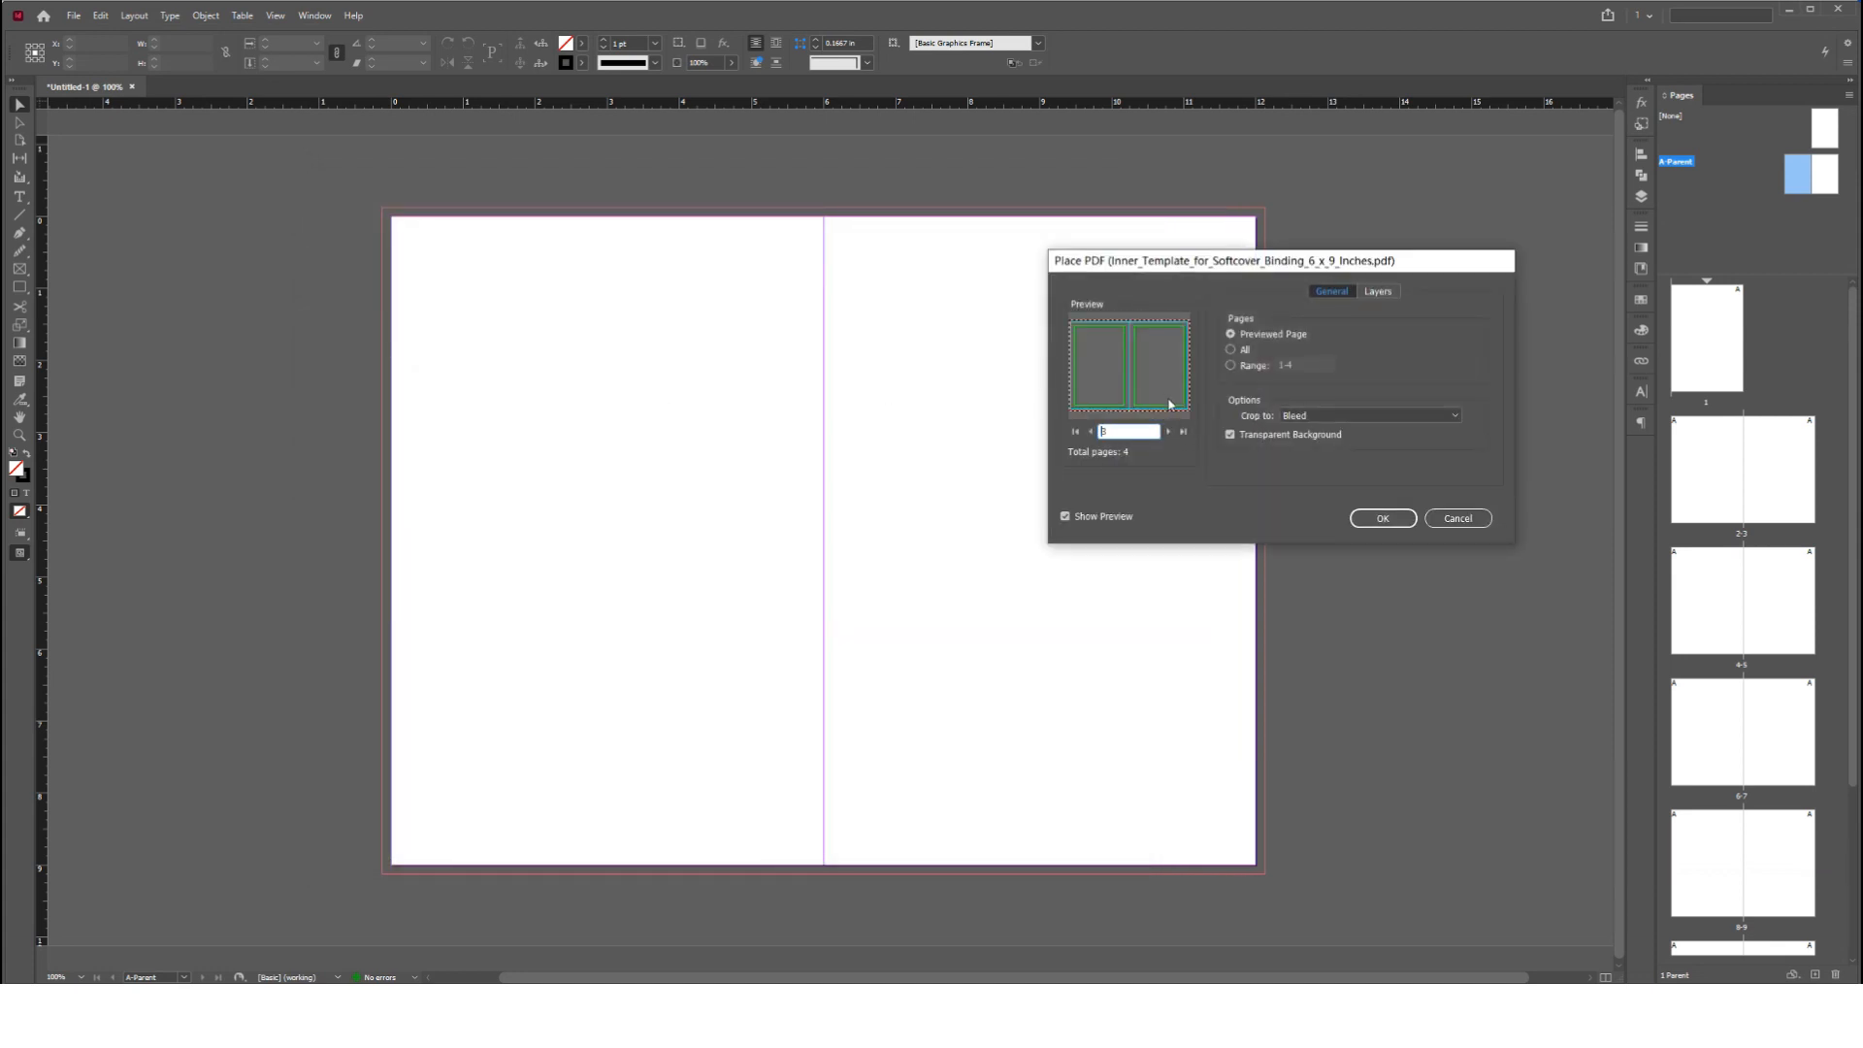
{"action": "left_click", "coordinate": [1244, 366]}
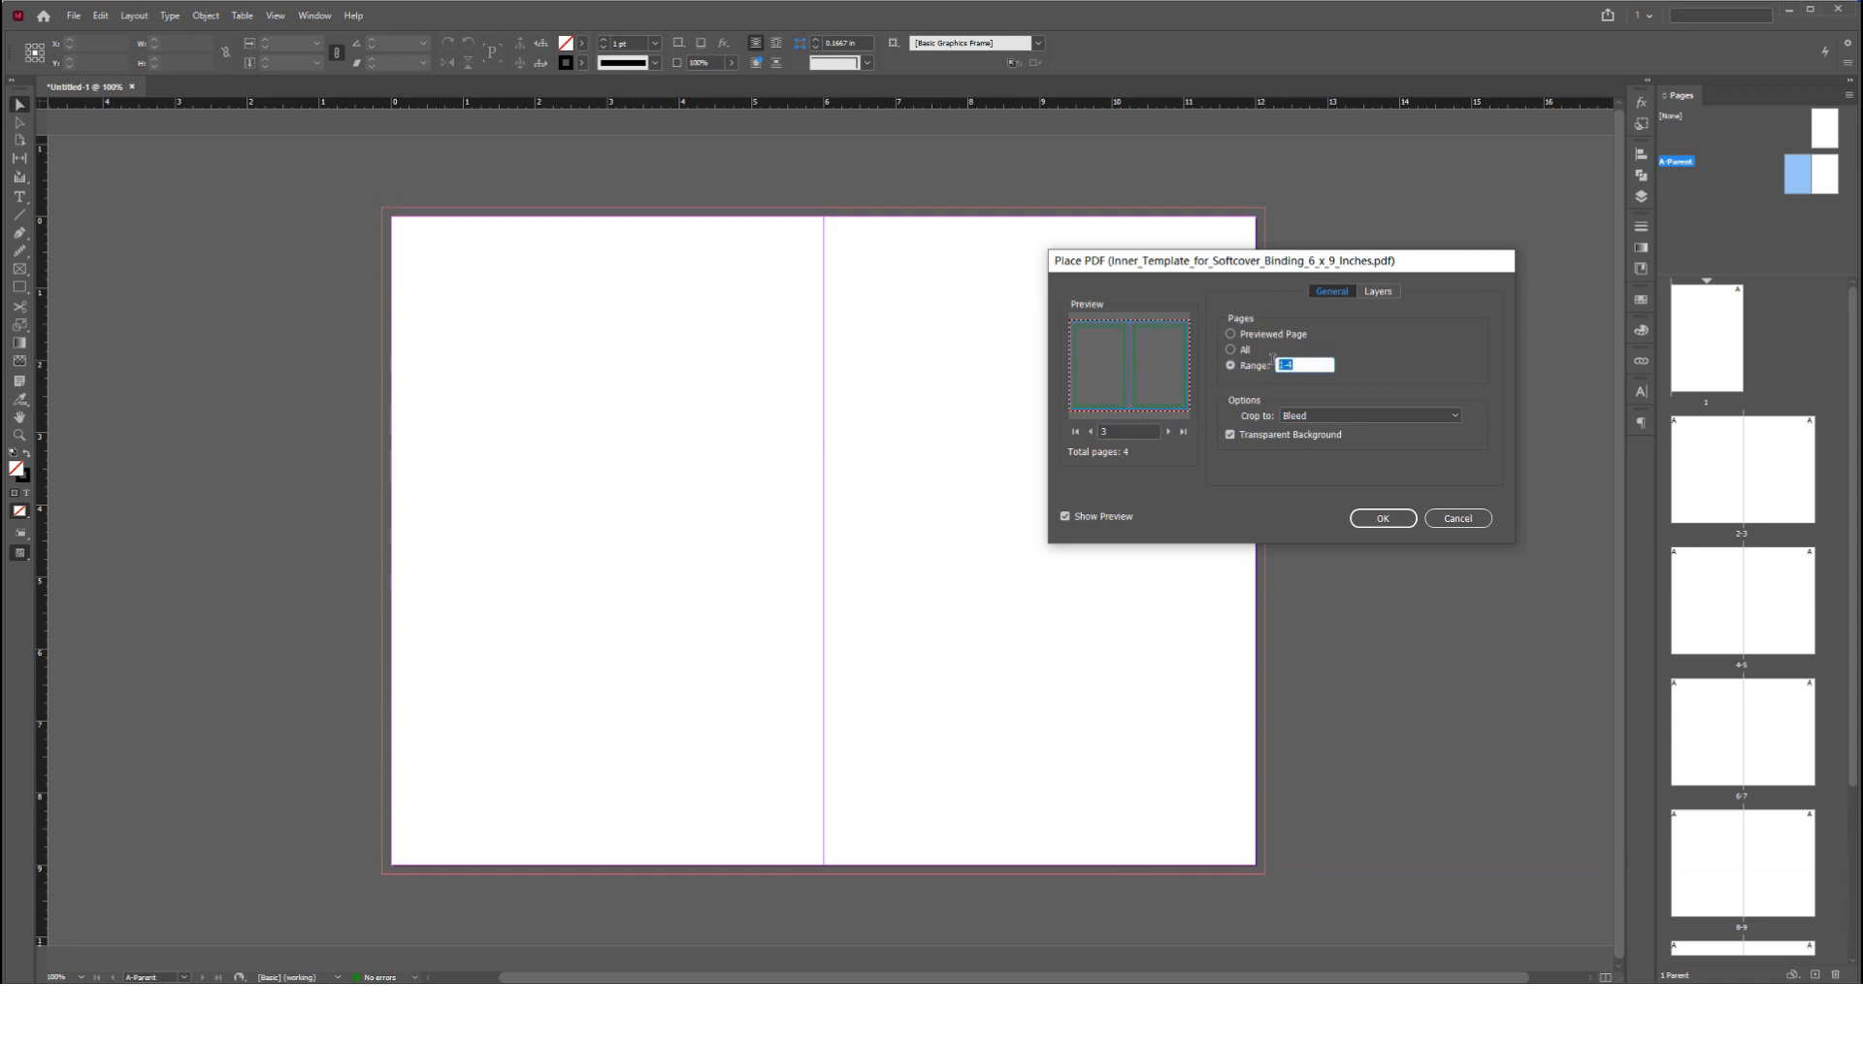
{"action": "type", "text": "3"}
{"action": "left_click", "coordinate": [1389, 521]}
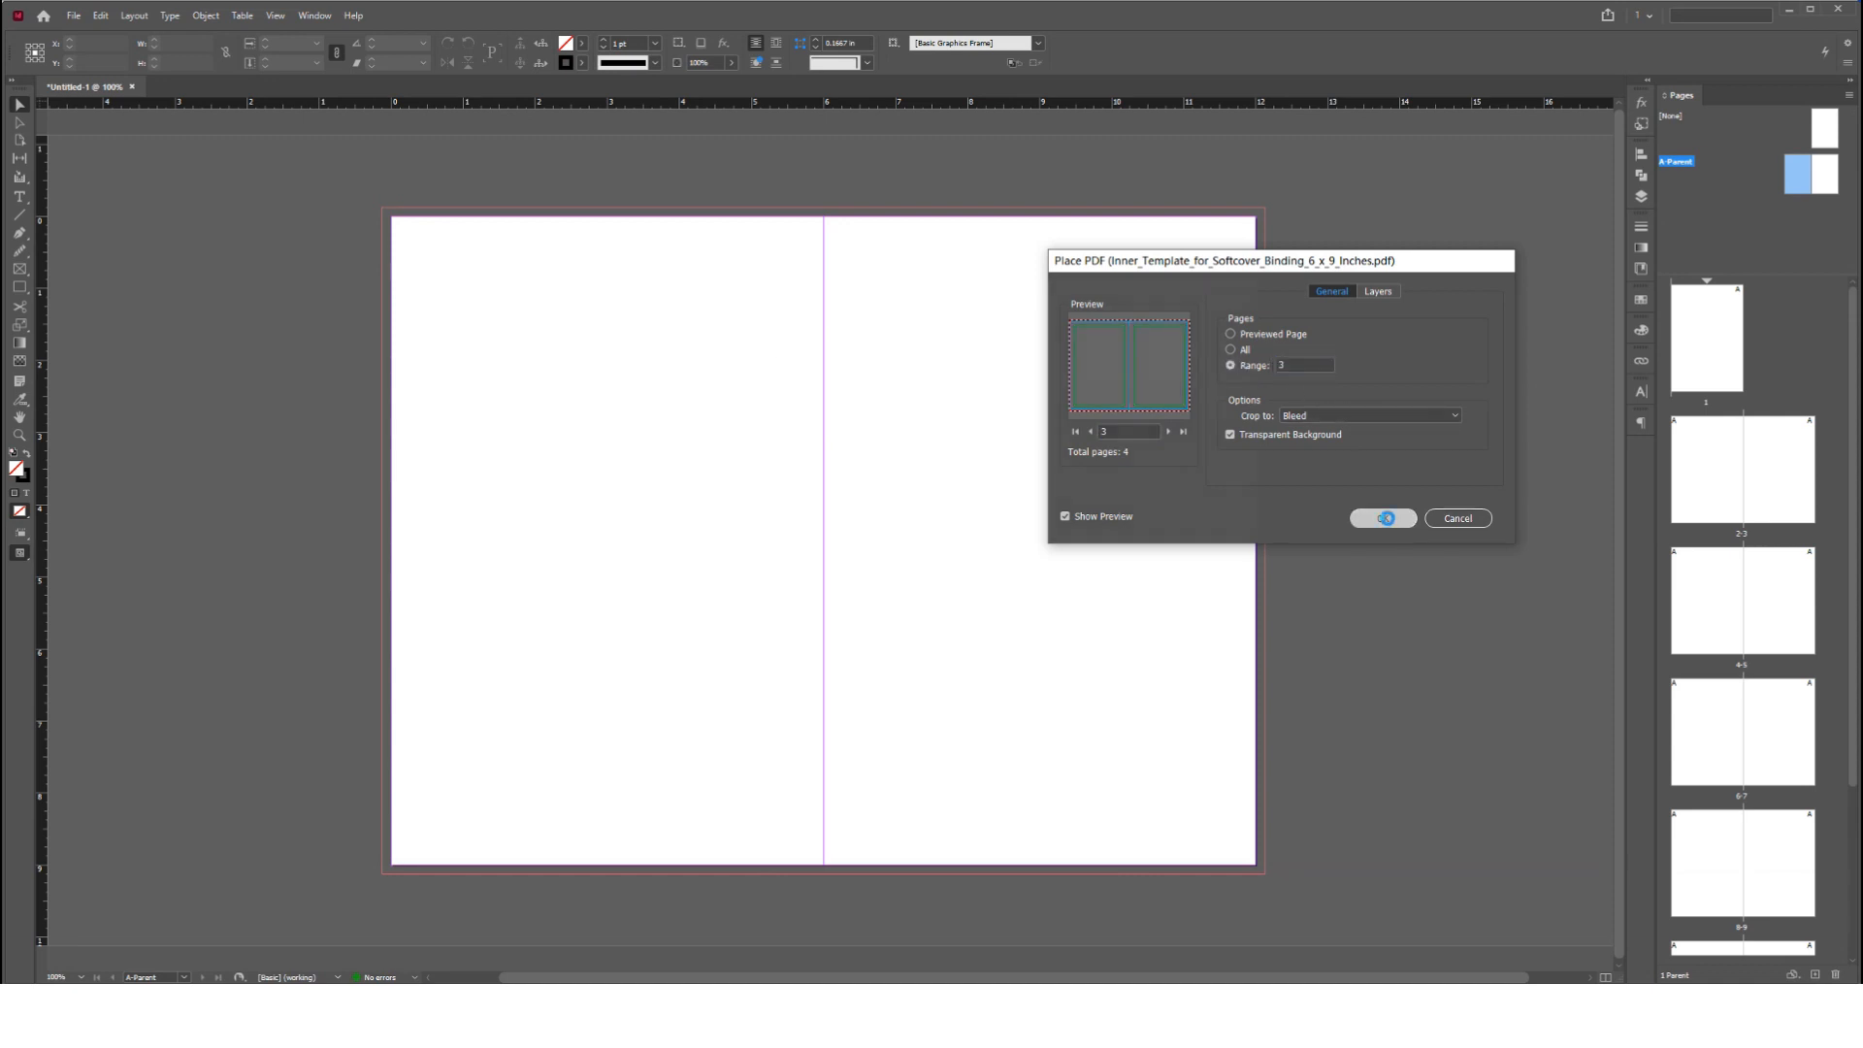
{"action": "left_click", "coordinate": [465, 250]}
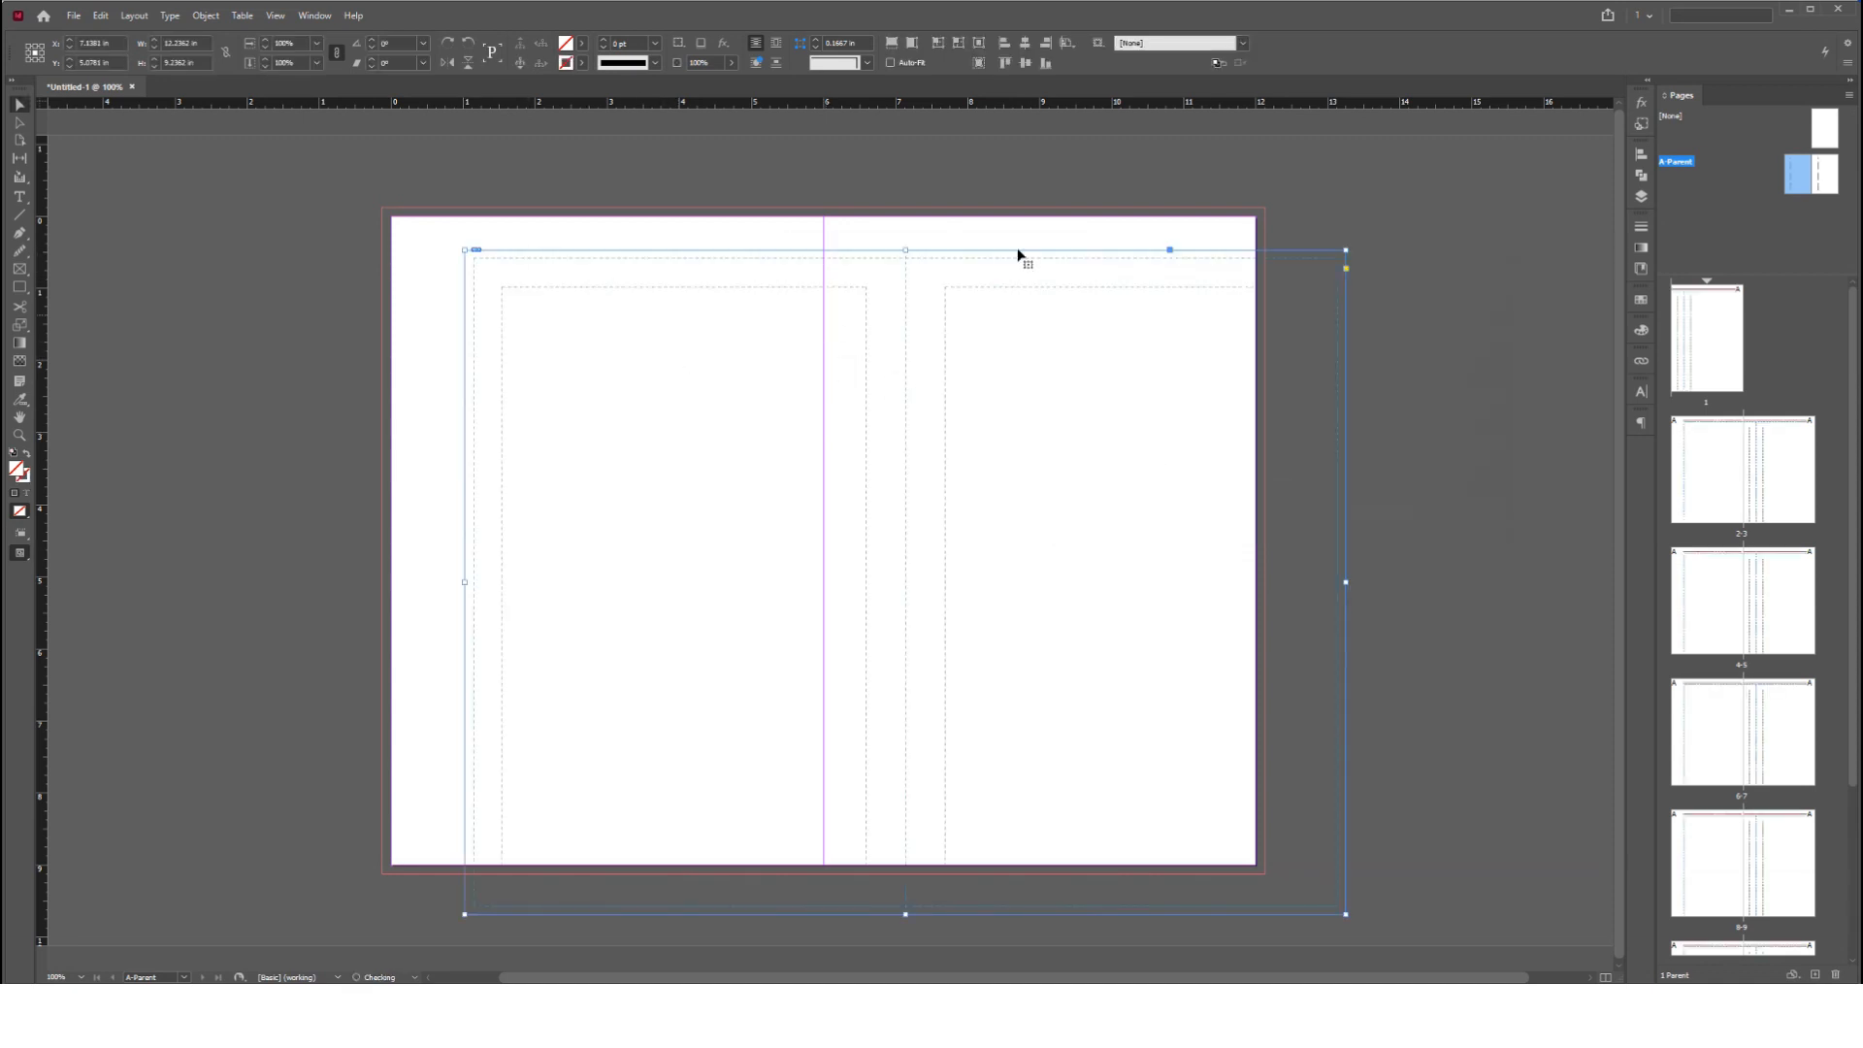
Centre the placed template horizontally and vertically on the A-Parent spread, and inspect its guide lines there and on the document pages
{"action": "left_click", "coordinate": [1024, 43]}
{"action": "left_click", "coordinate": [1024, 62]}
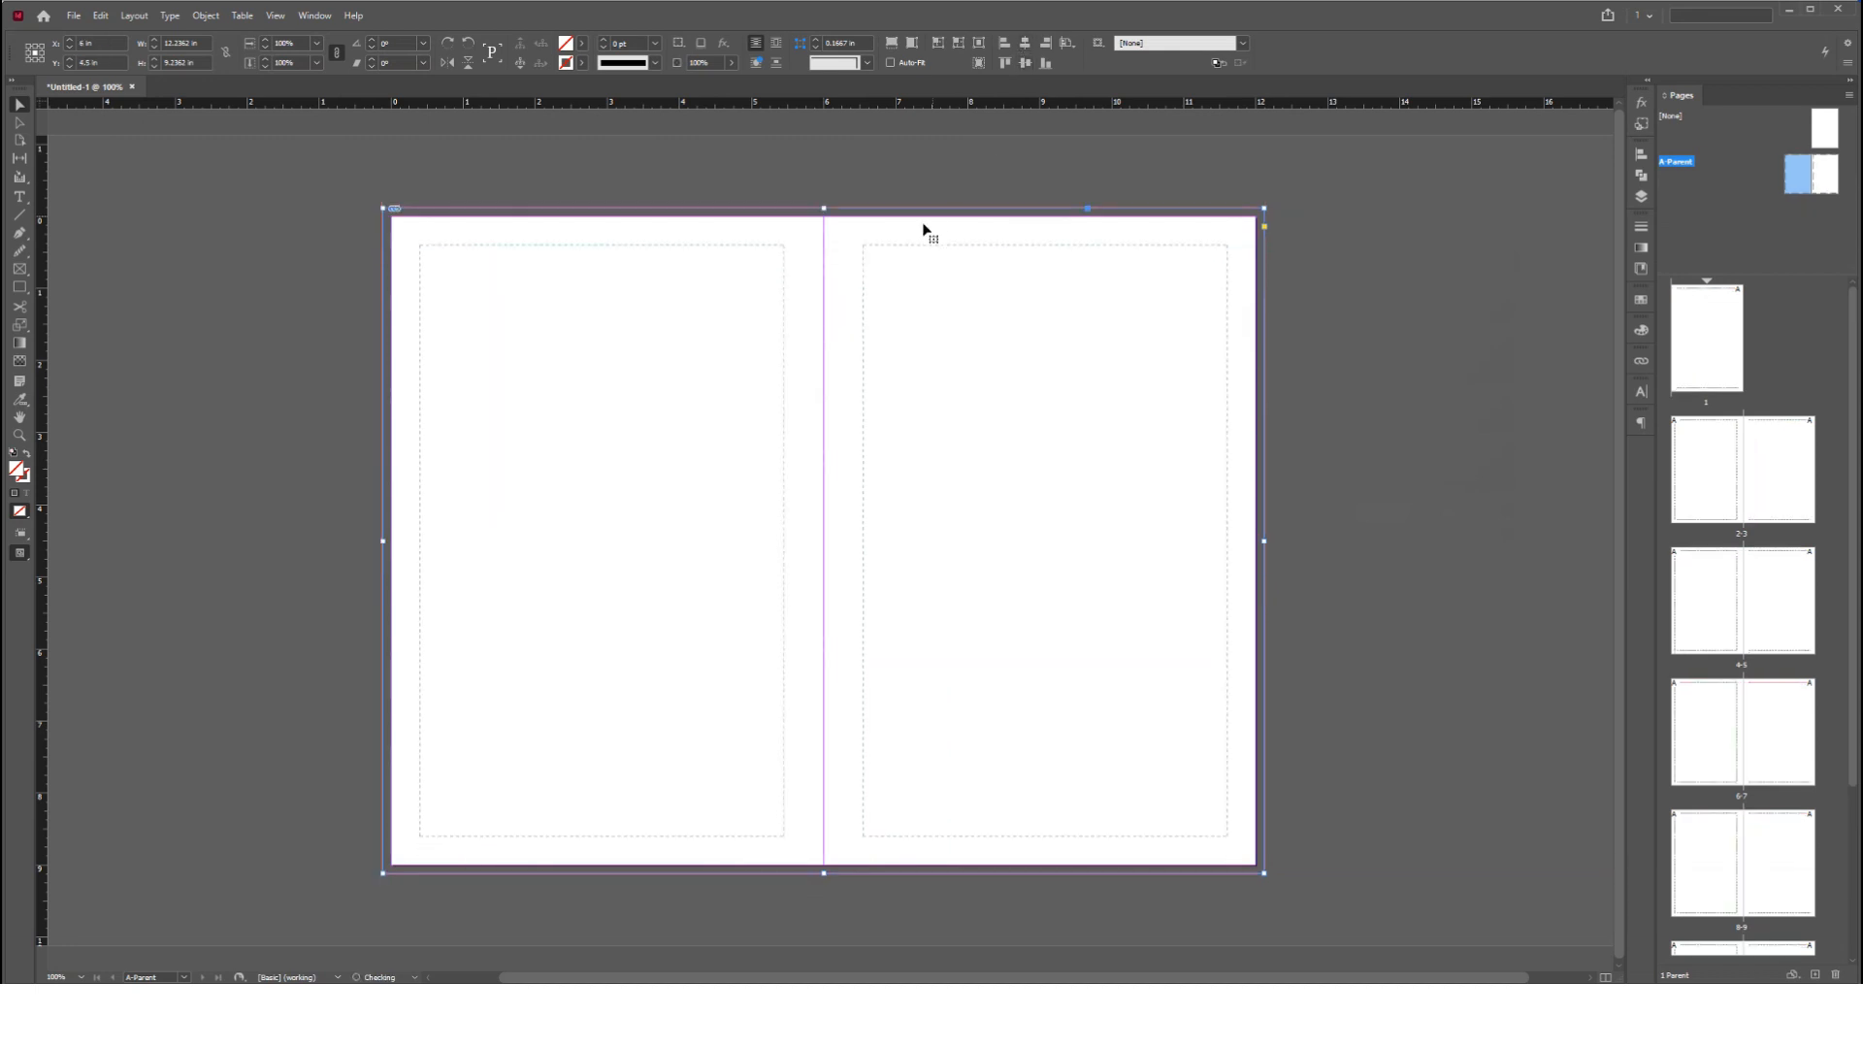
{"action": "left_click", "coordinate": [1336, 234]}
{"action": "scroll", "coordinate": [1290, 200], "scroll_direction": "up", "scroll_amount": 4}
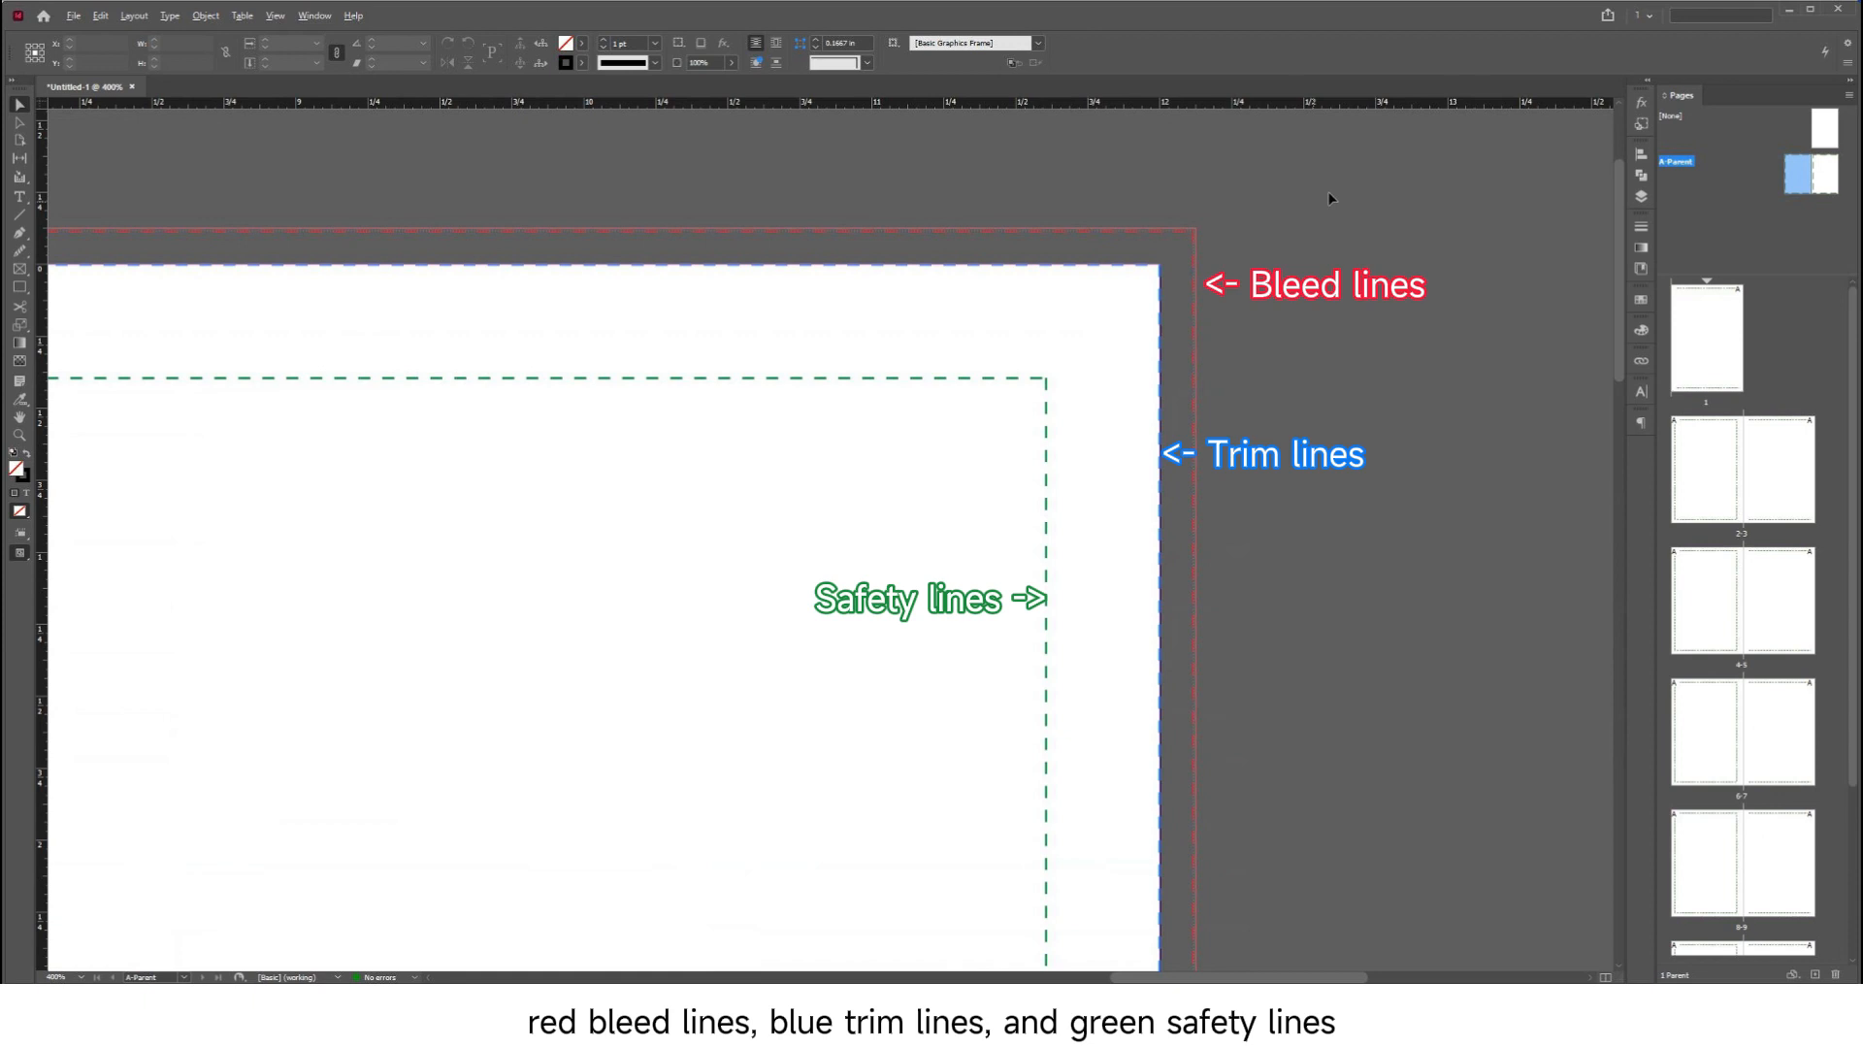
{"action": "scroll", "coordinate": [1351, 179], "scroll_direction": "down", "scroll_amount": 4}
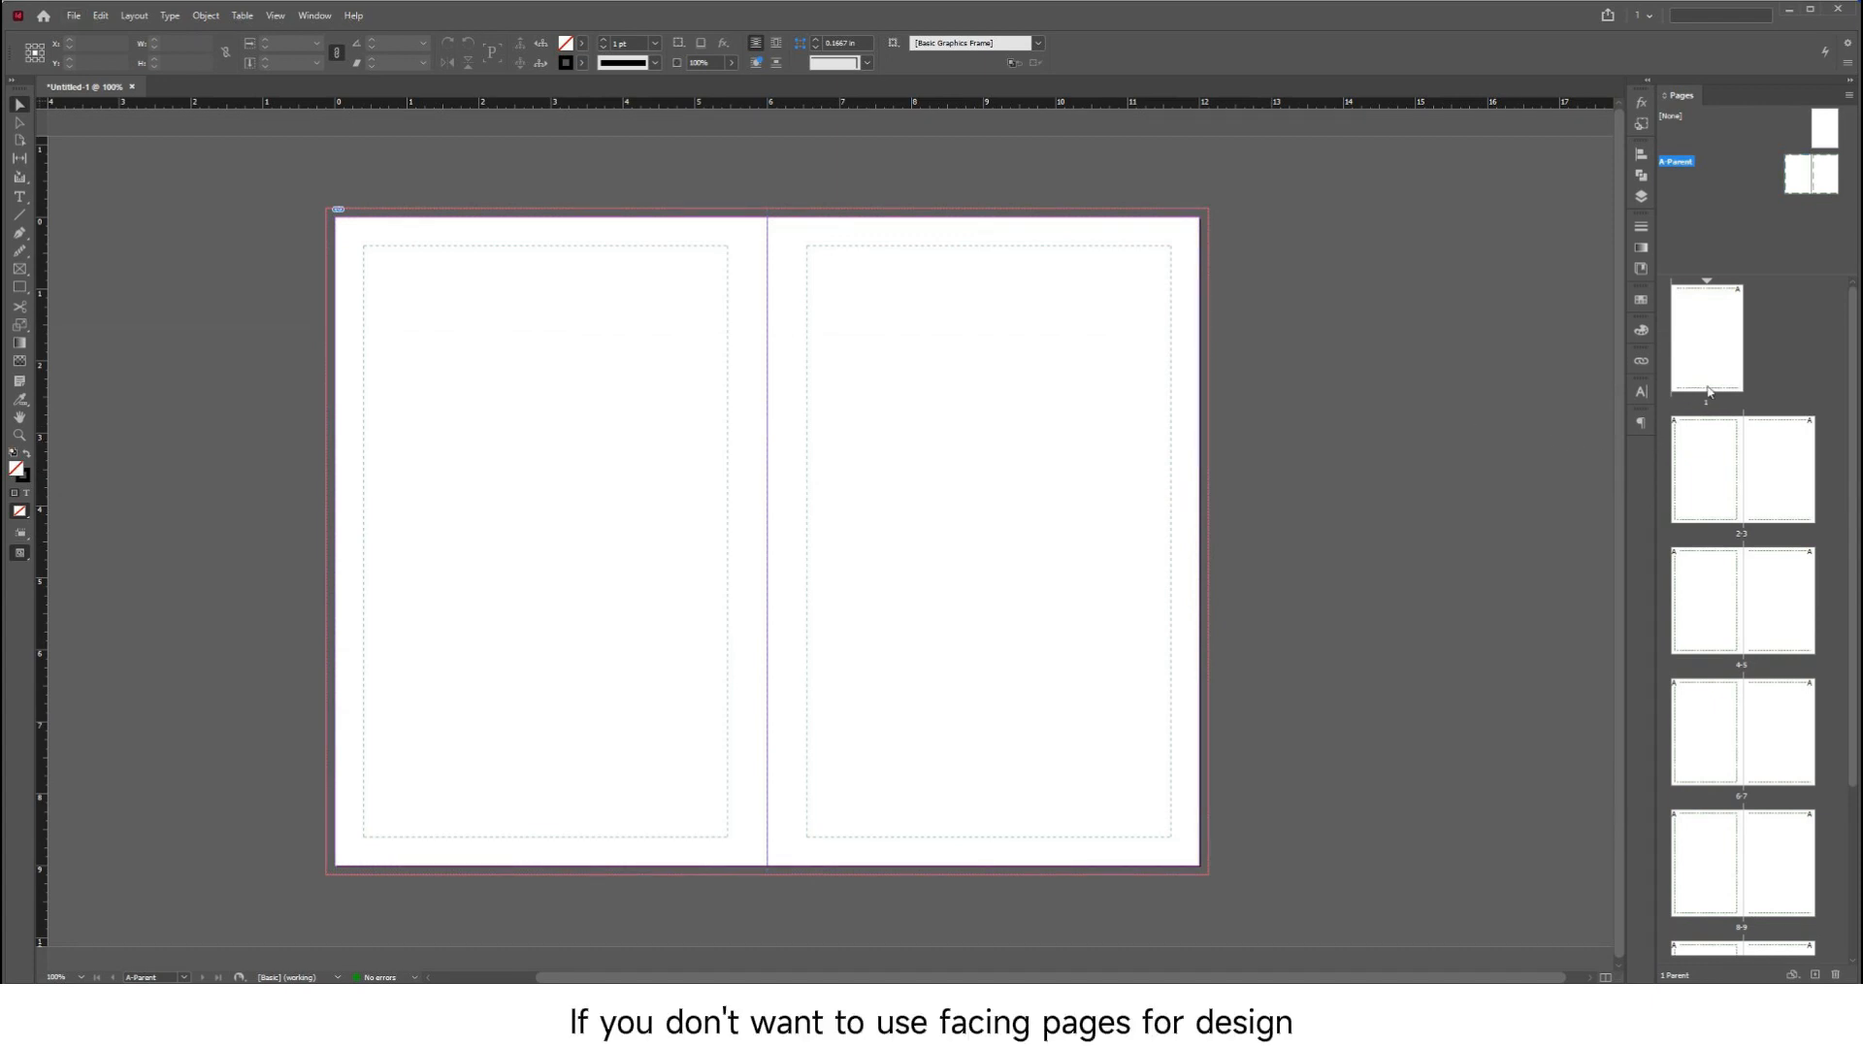
{"action": "double_click", "coordinate": [1706, 340]}
{"action": "scroll", "coordinate": [1260, 491], "scroll_direction": "down", "scroll_amount": 20}
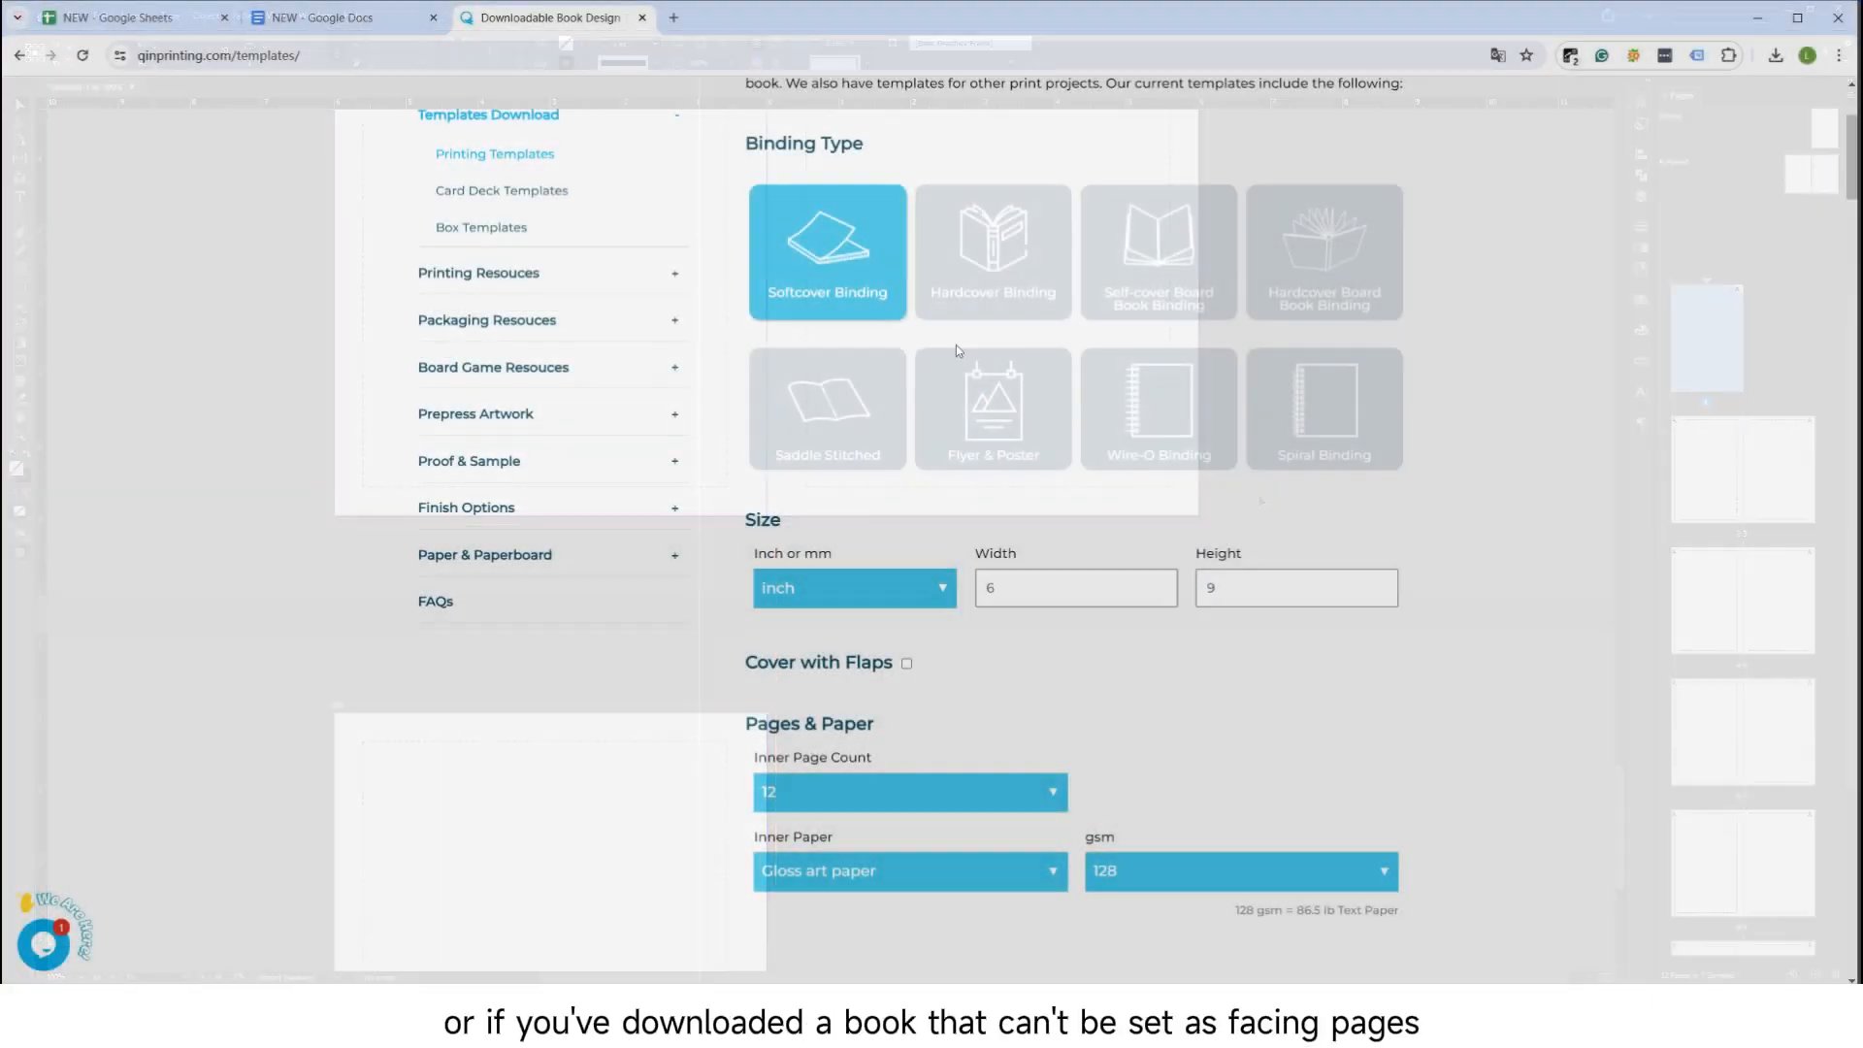
Switch to the templates web page, download the Wire-O Binding template at 6 × 9 inches, and look through its pages
{"action": "left_click", "coordinate": [1199, 460]}
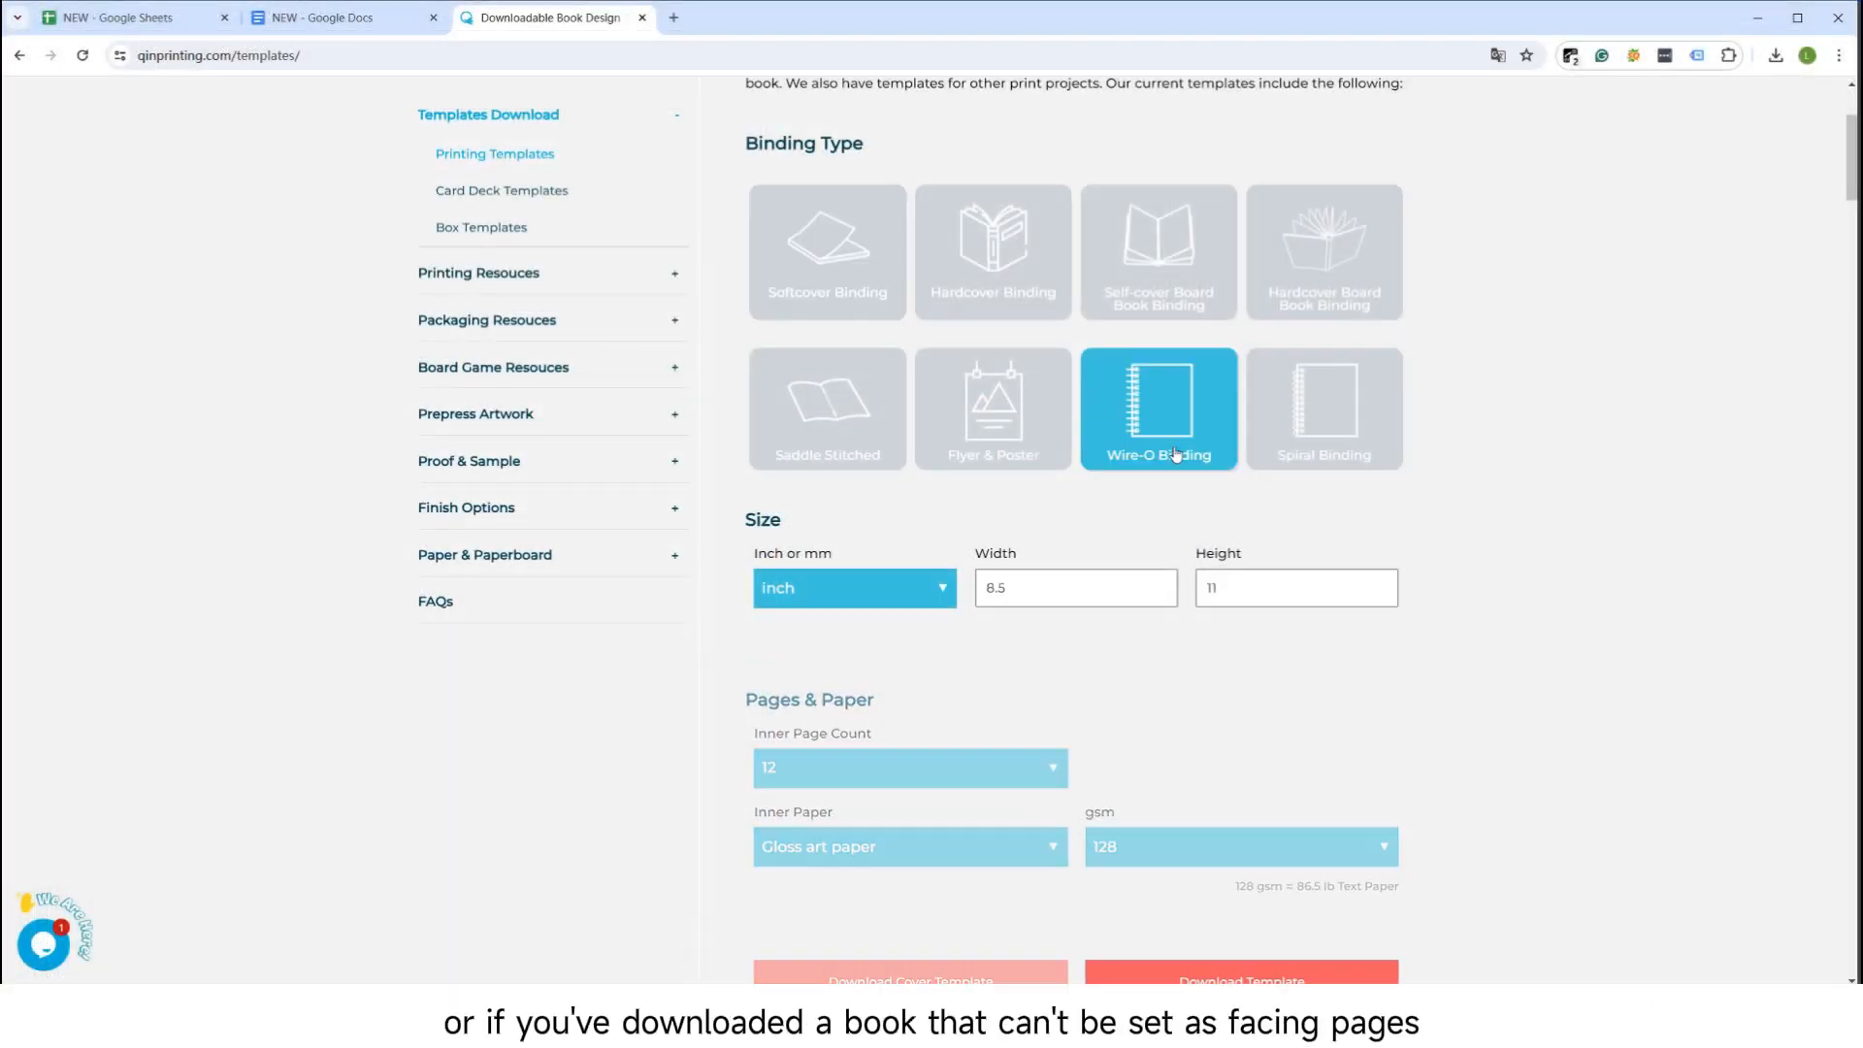
{"action": "left_click_drag", "start_coordinate": [1054, 602], "coordinate": [970, 594]}
{"action": "type", "text": "6"}
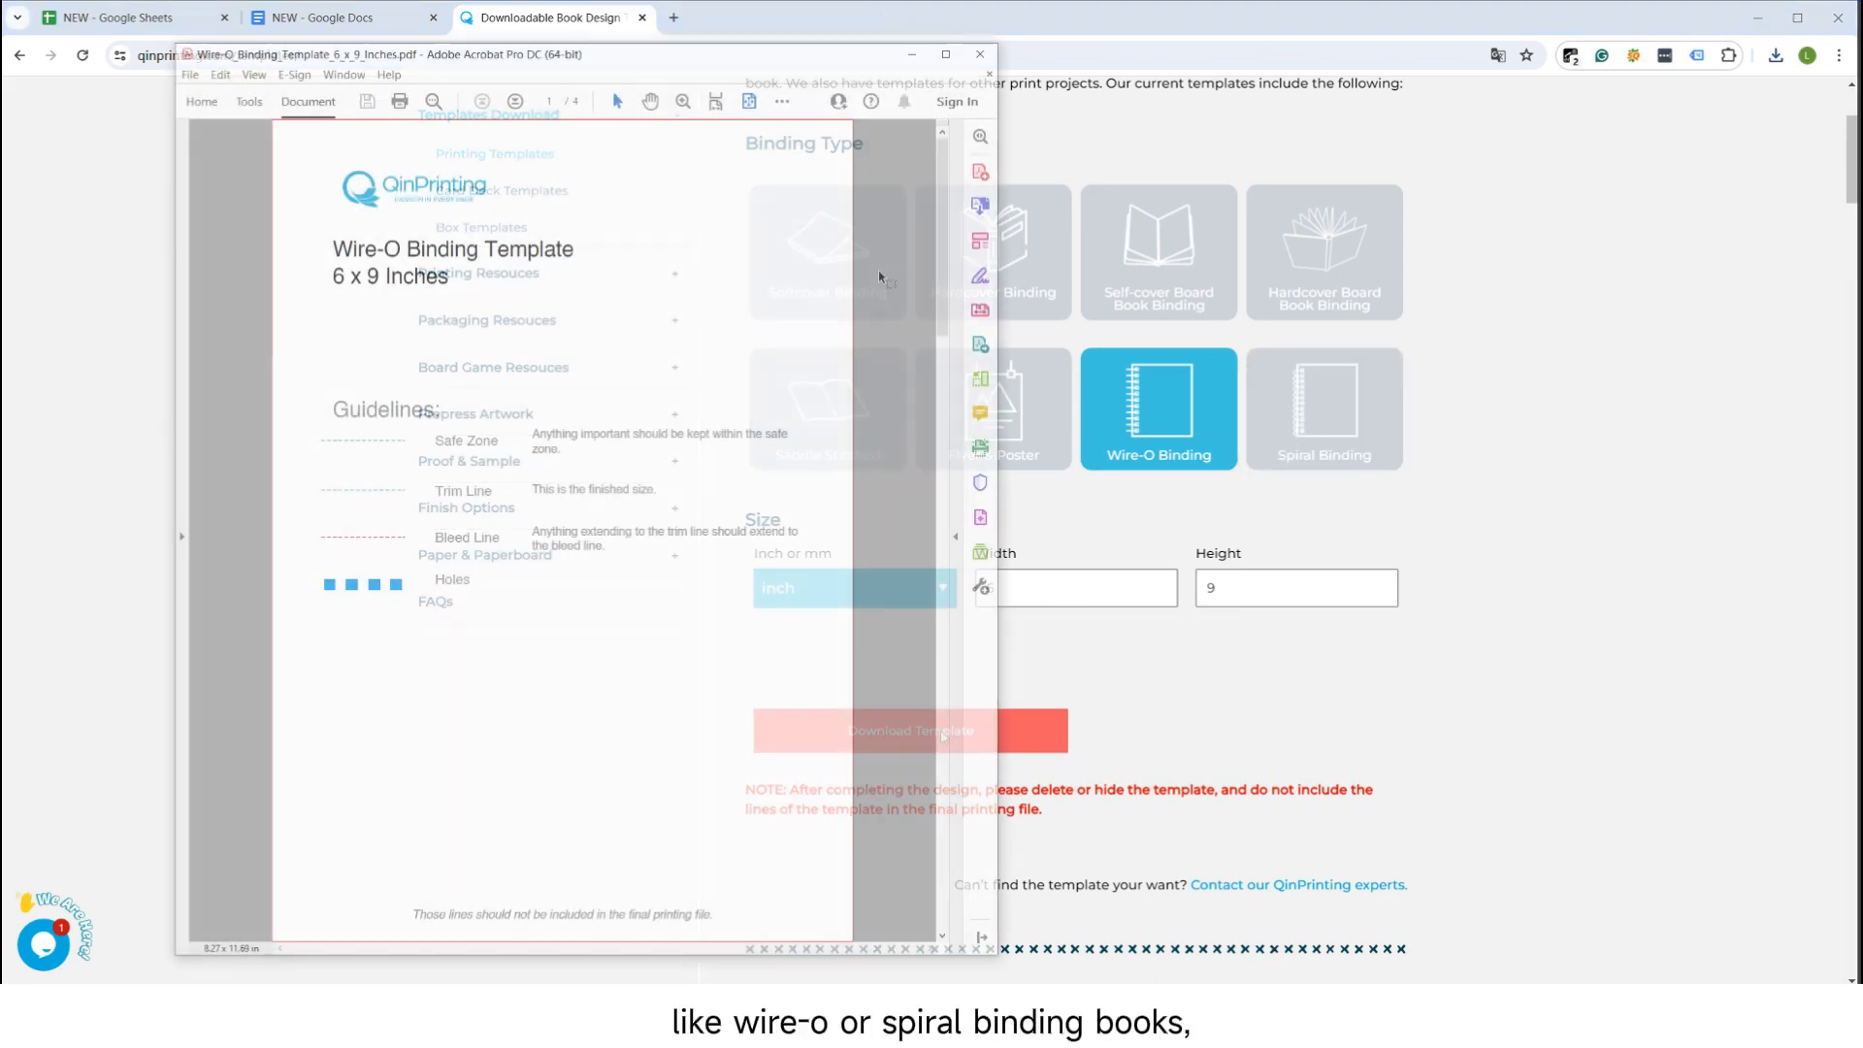
{"action": "scroll", "coordinate": [740, 316], "scroll_direction": "down", "scroll_amount": 5}
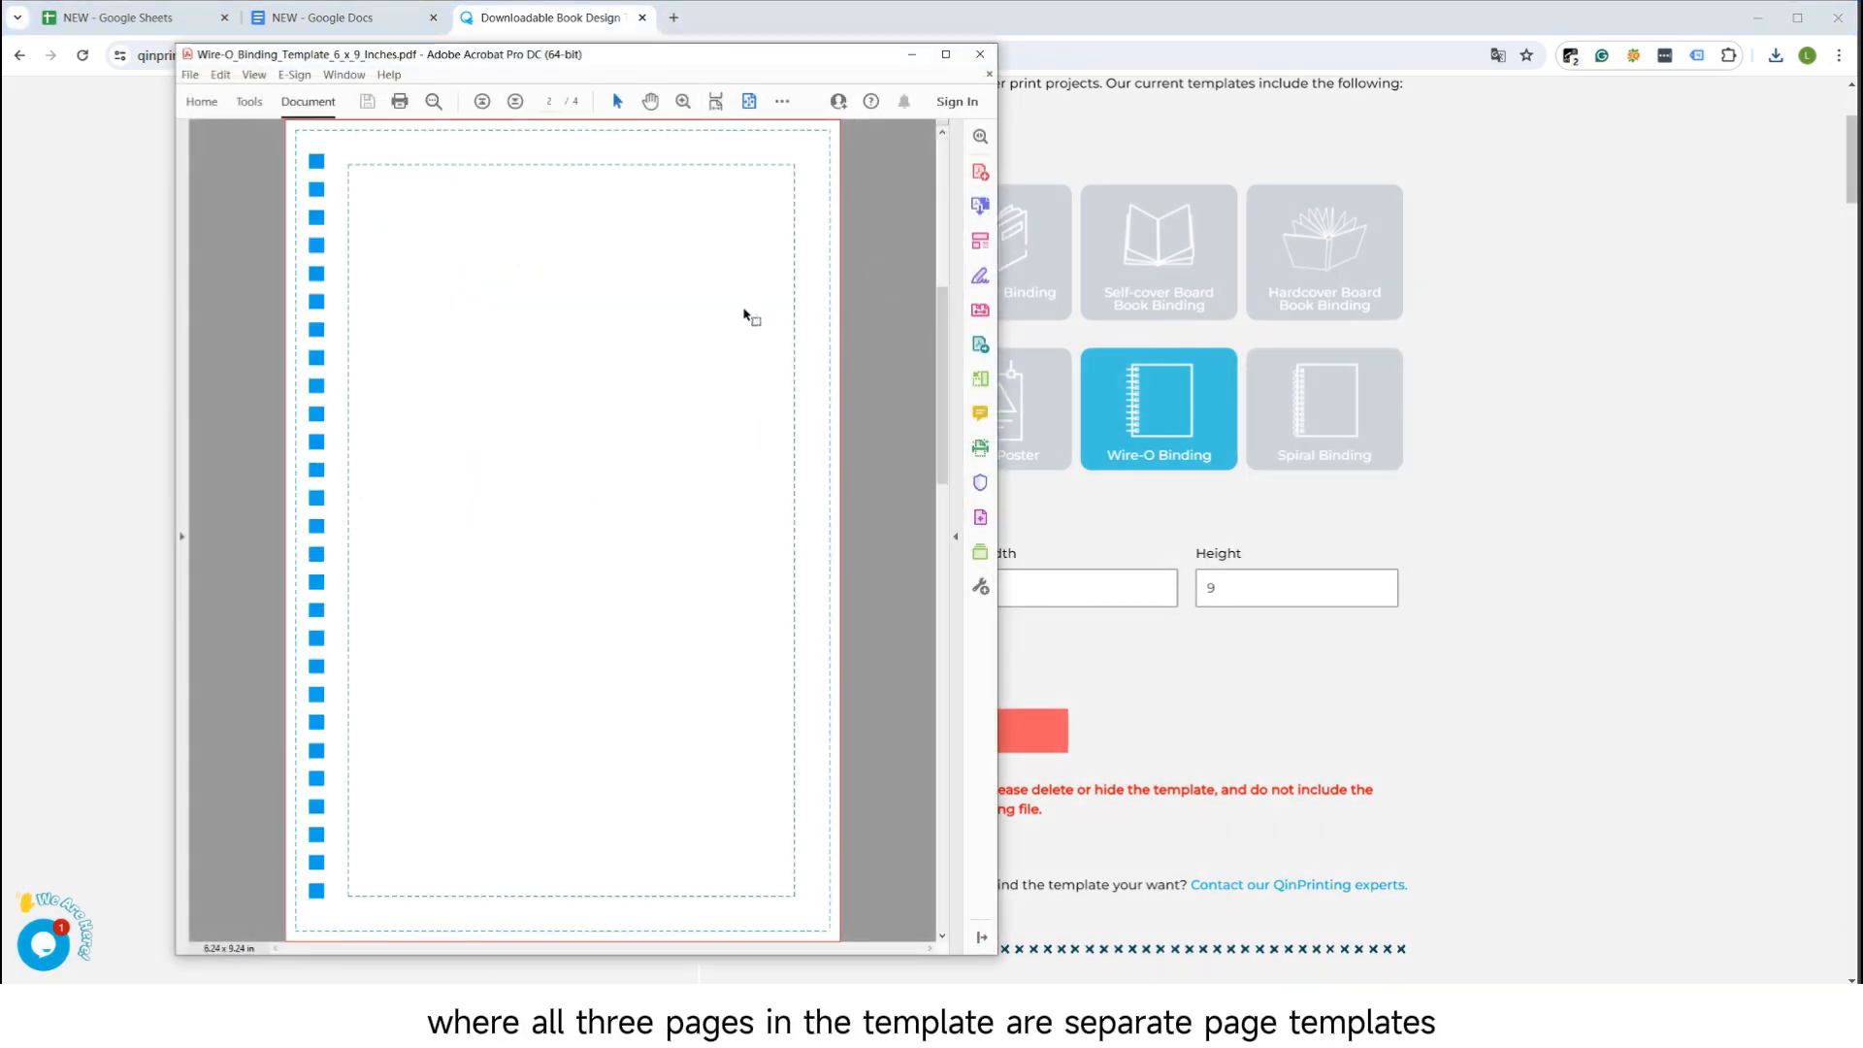
{"action": "scroll", "coordinate": [800, 330], "scroll_direction": "down", "scroll_amount": 1}
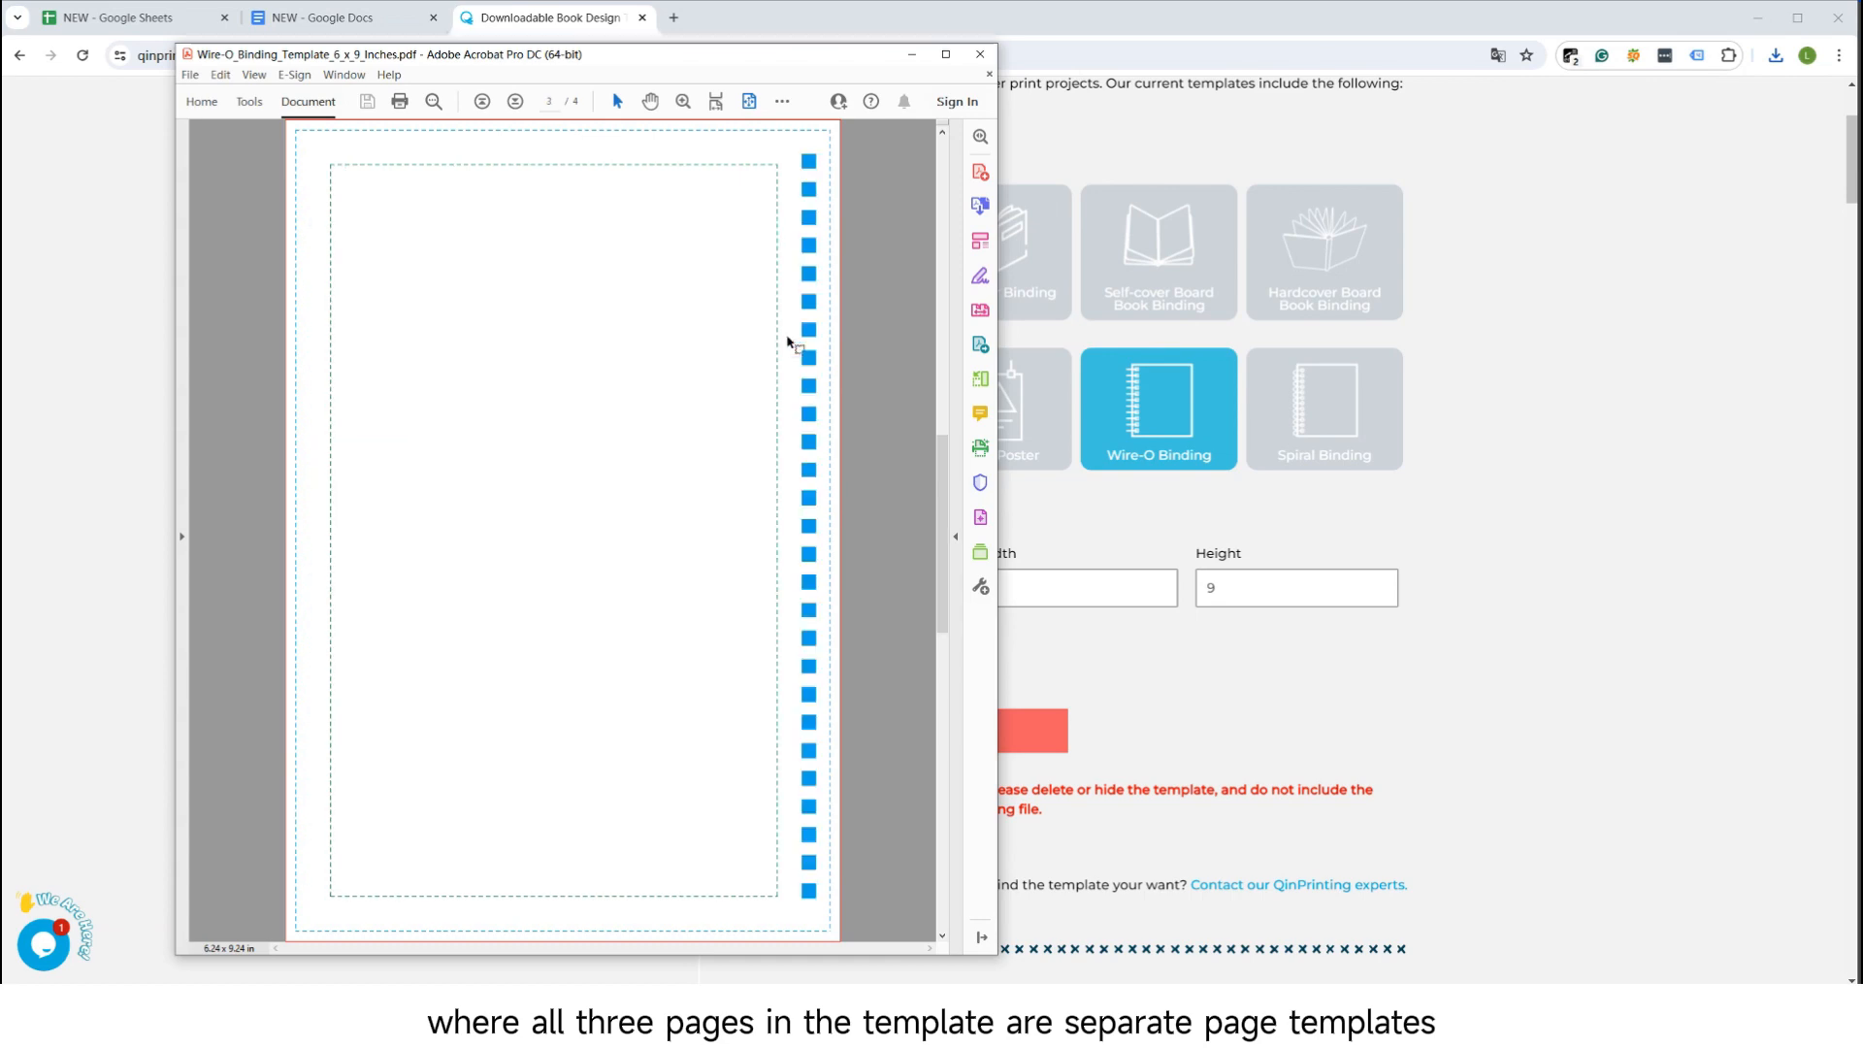
{"action": "scroll", "coordinate": [825, 359], "scroll_direction": "down", "scroll_amount": 1}
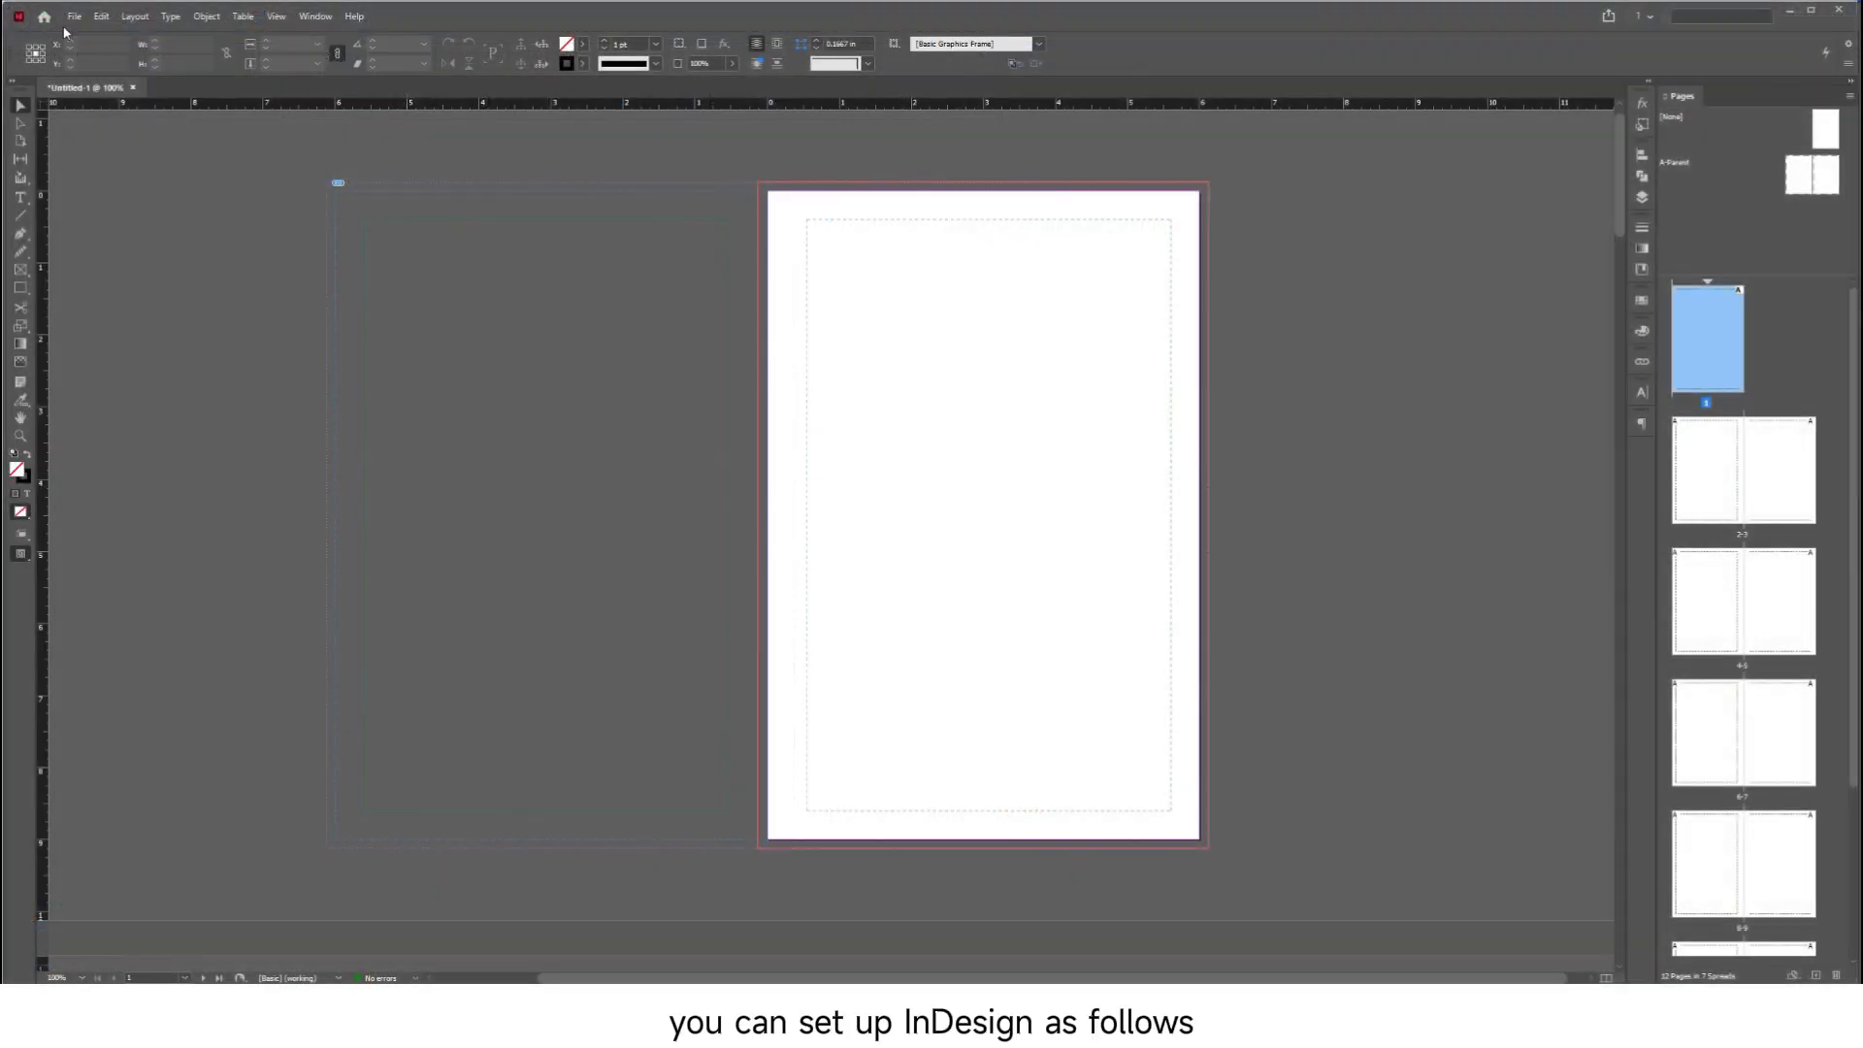
Back in InDesign, create another 6 × 9 in document with 12 pages, Facing Pages off, and a 0.125 in bleed
{"action": "left_click", "coordinate": [74, 17]}
{"action": "mouse_move", "coordinate": [87, 37]}
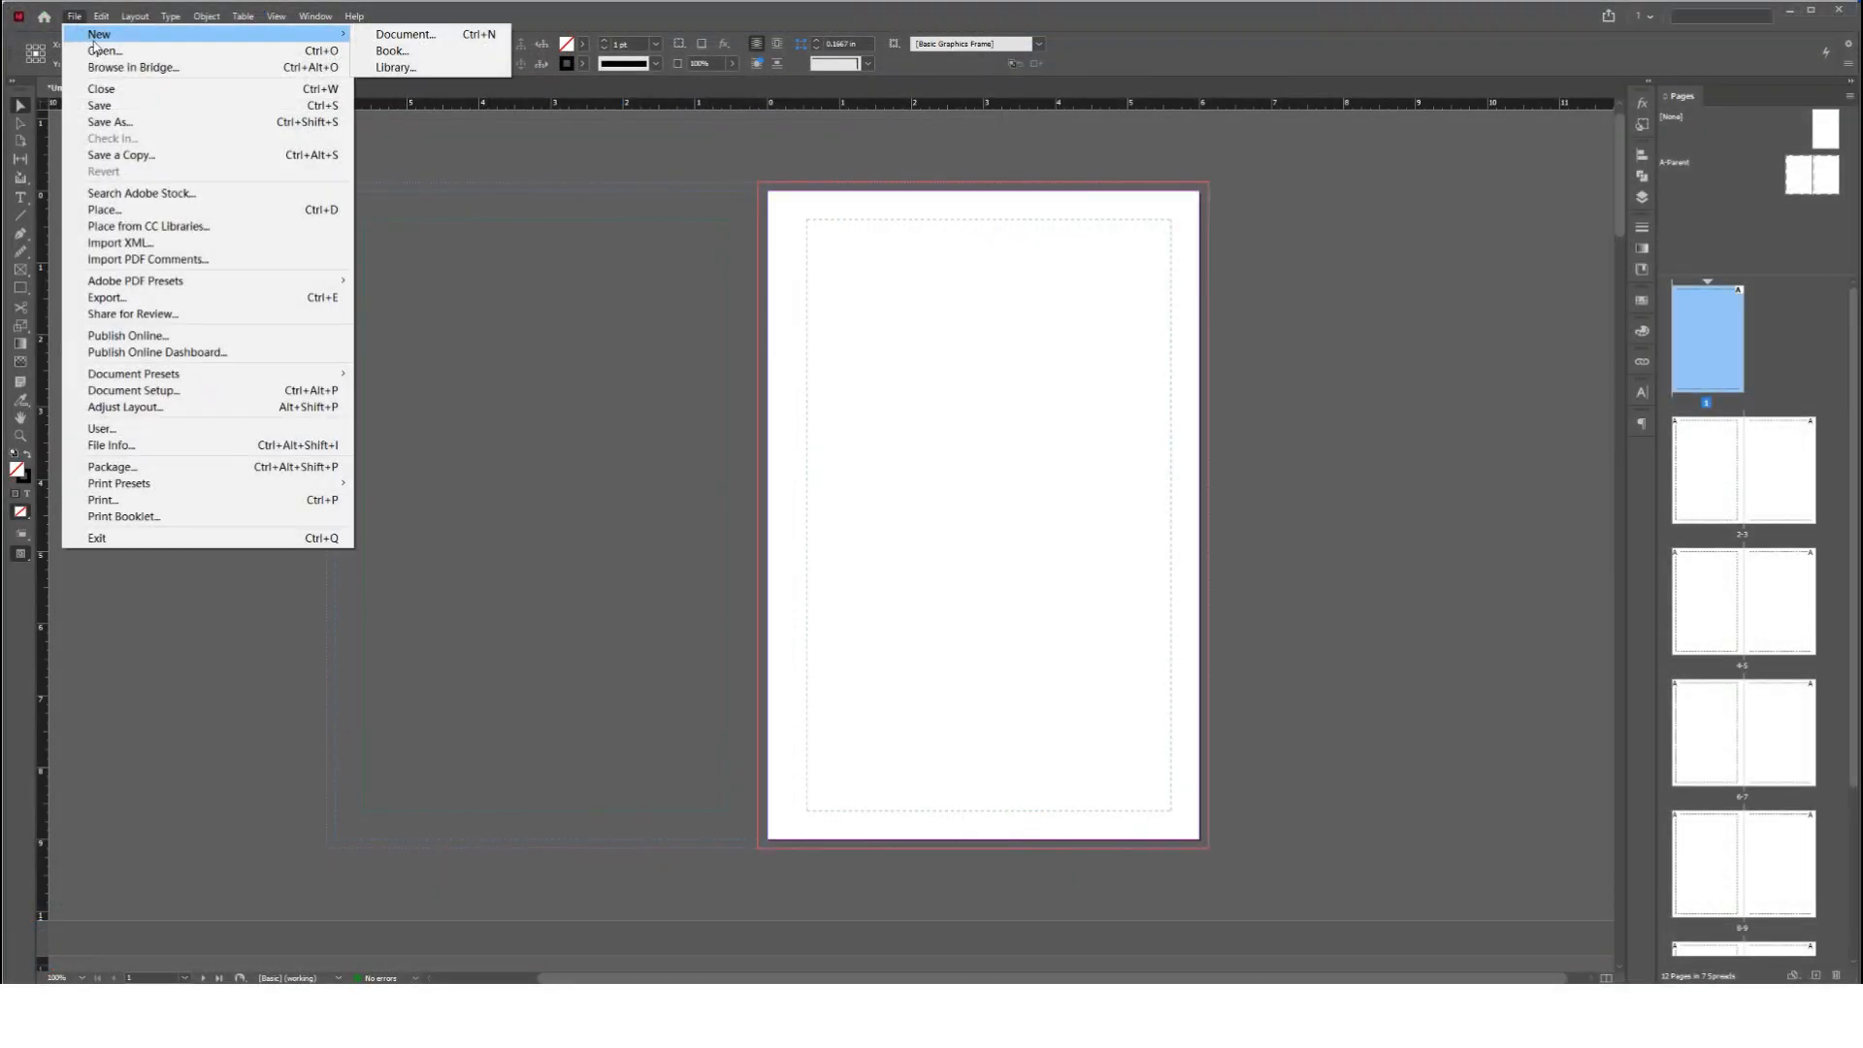
{"action": "left_click", "coordinate": [388, 34]}
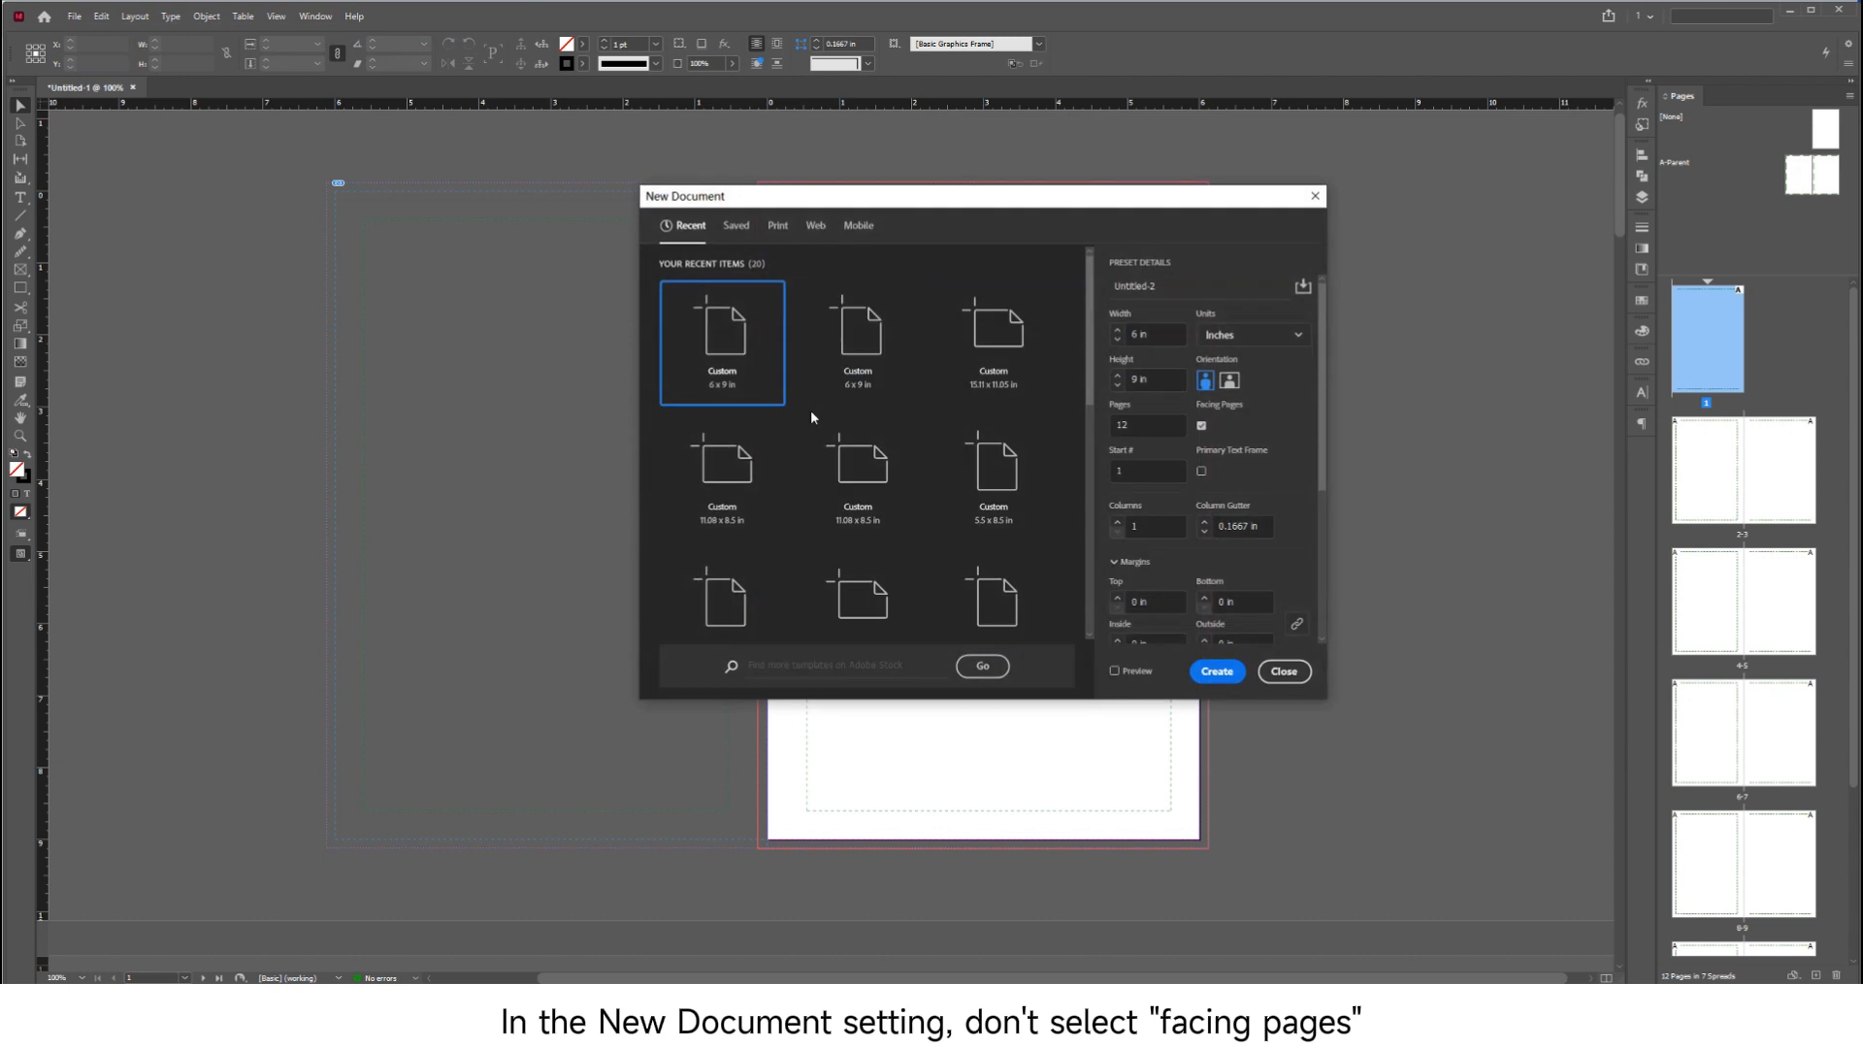
{"action": "left_click", "coordinate": [1201, 424]}
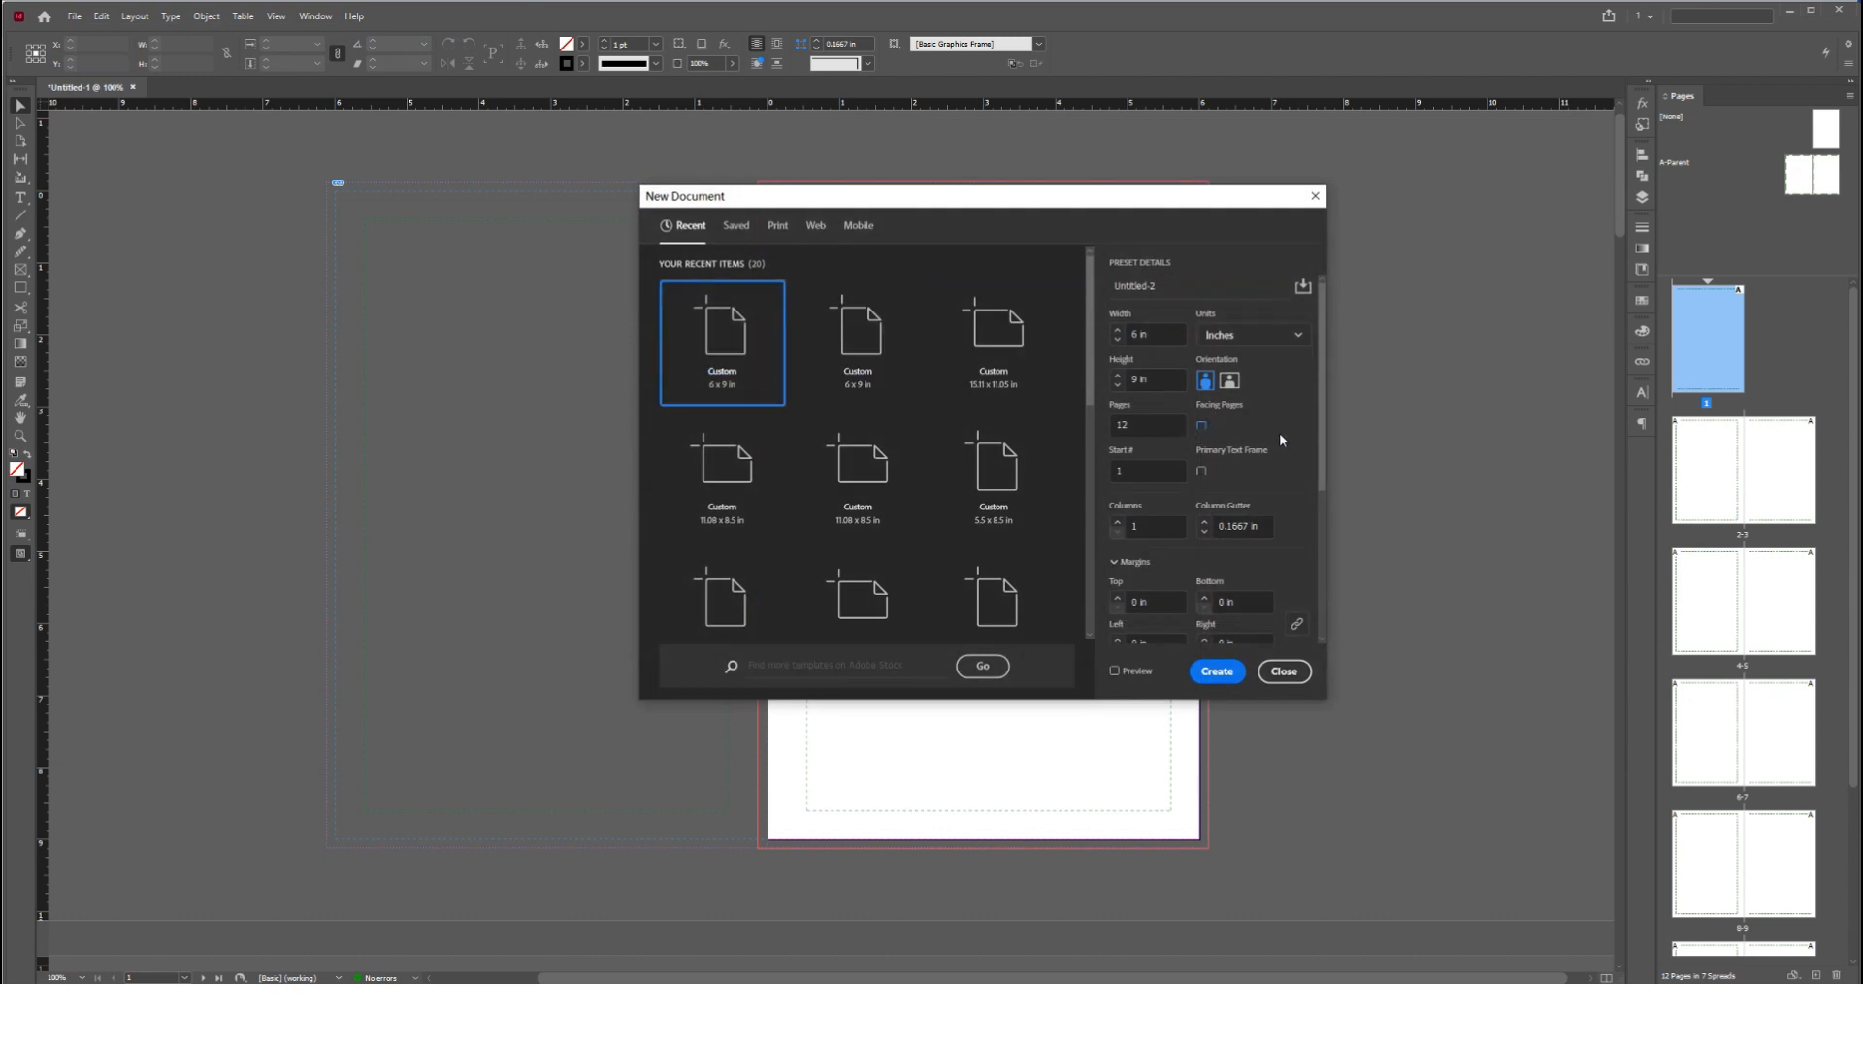
{"action": "scroll", "coordinate": [1278, 439], "scroll_direction": "down", "scroll_amount": 3}
{"action": "key", "text": "Return"}
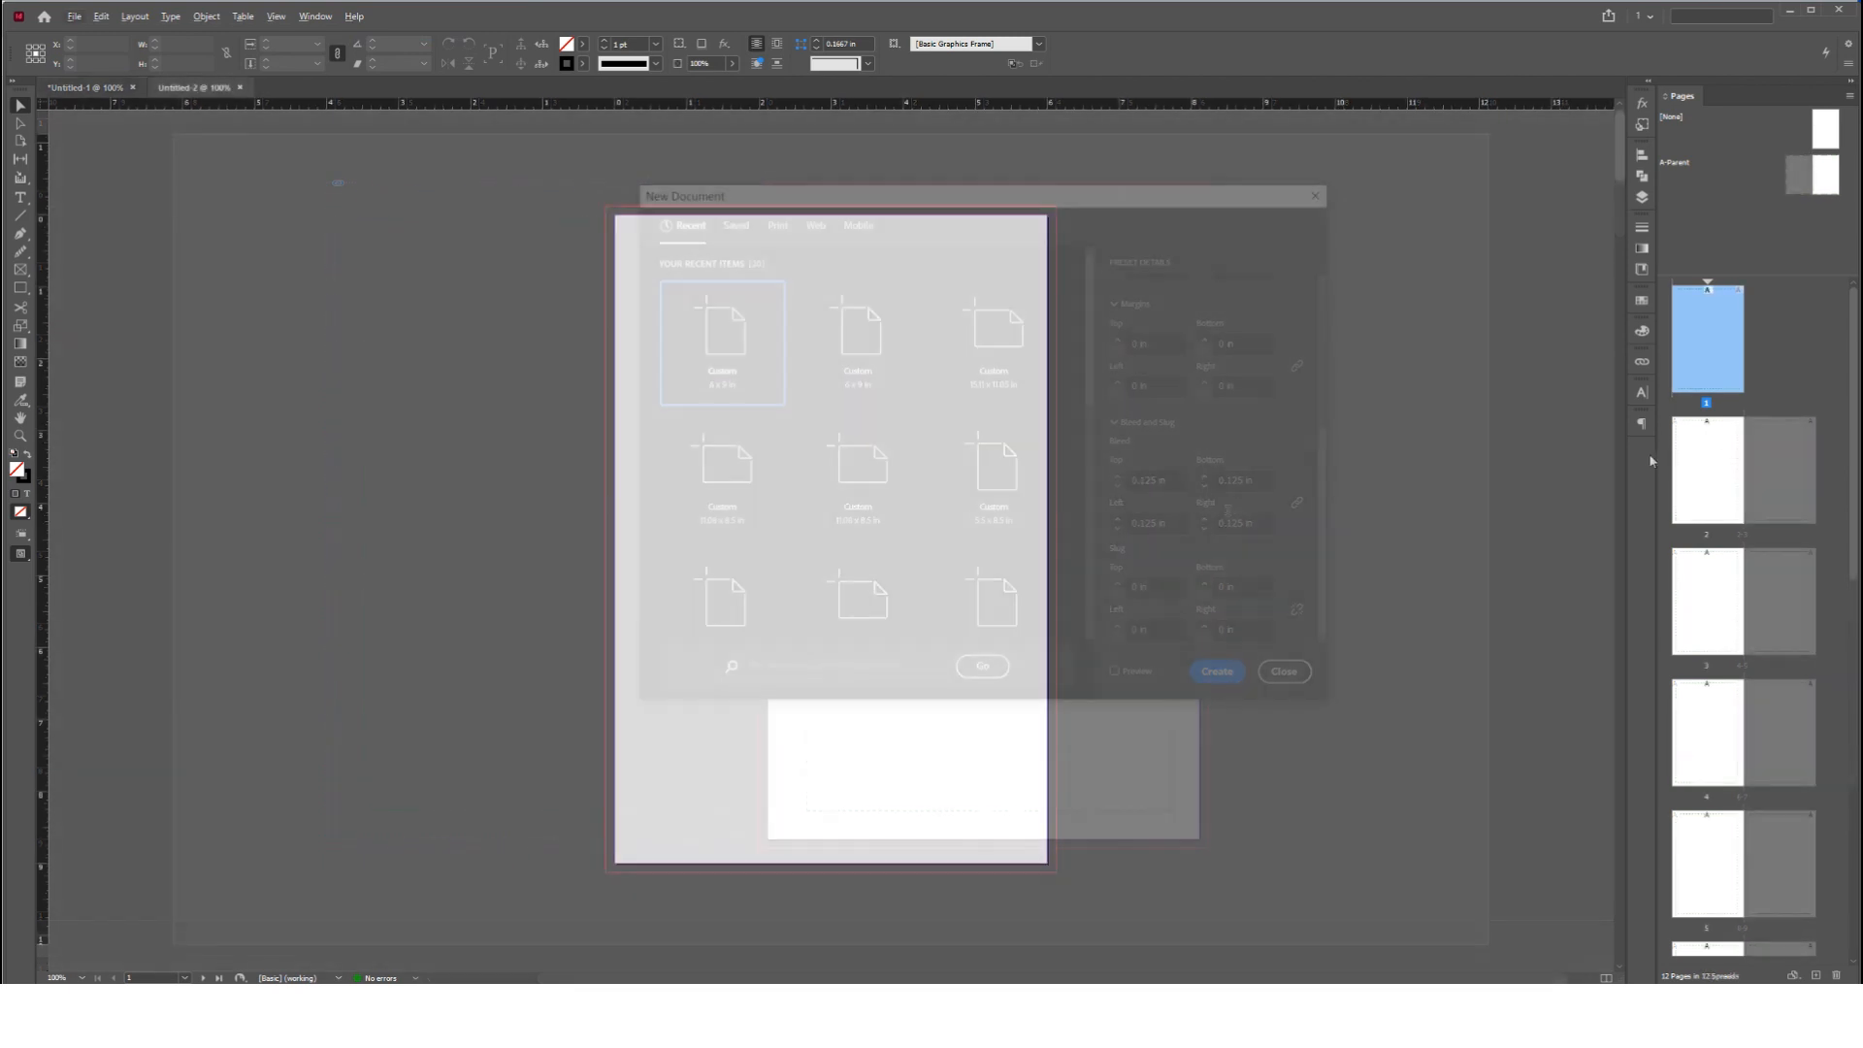
Add a B-Parent page to the new document, 6 × 9 in and not based on another parent
{"action": "double_click", "coordinate": [1708, 165]}
{"action": "right_click", "coordinate": [1756, 203]}
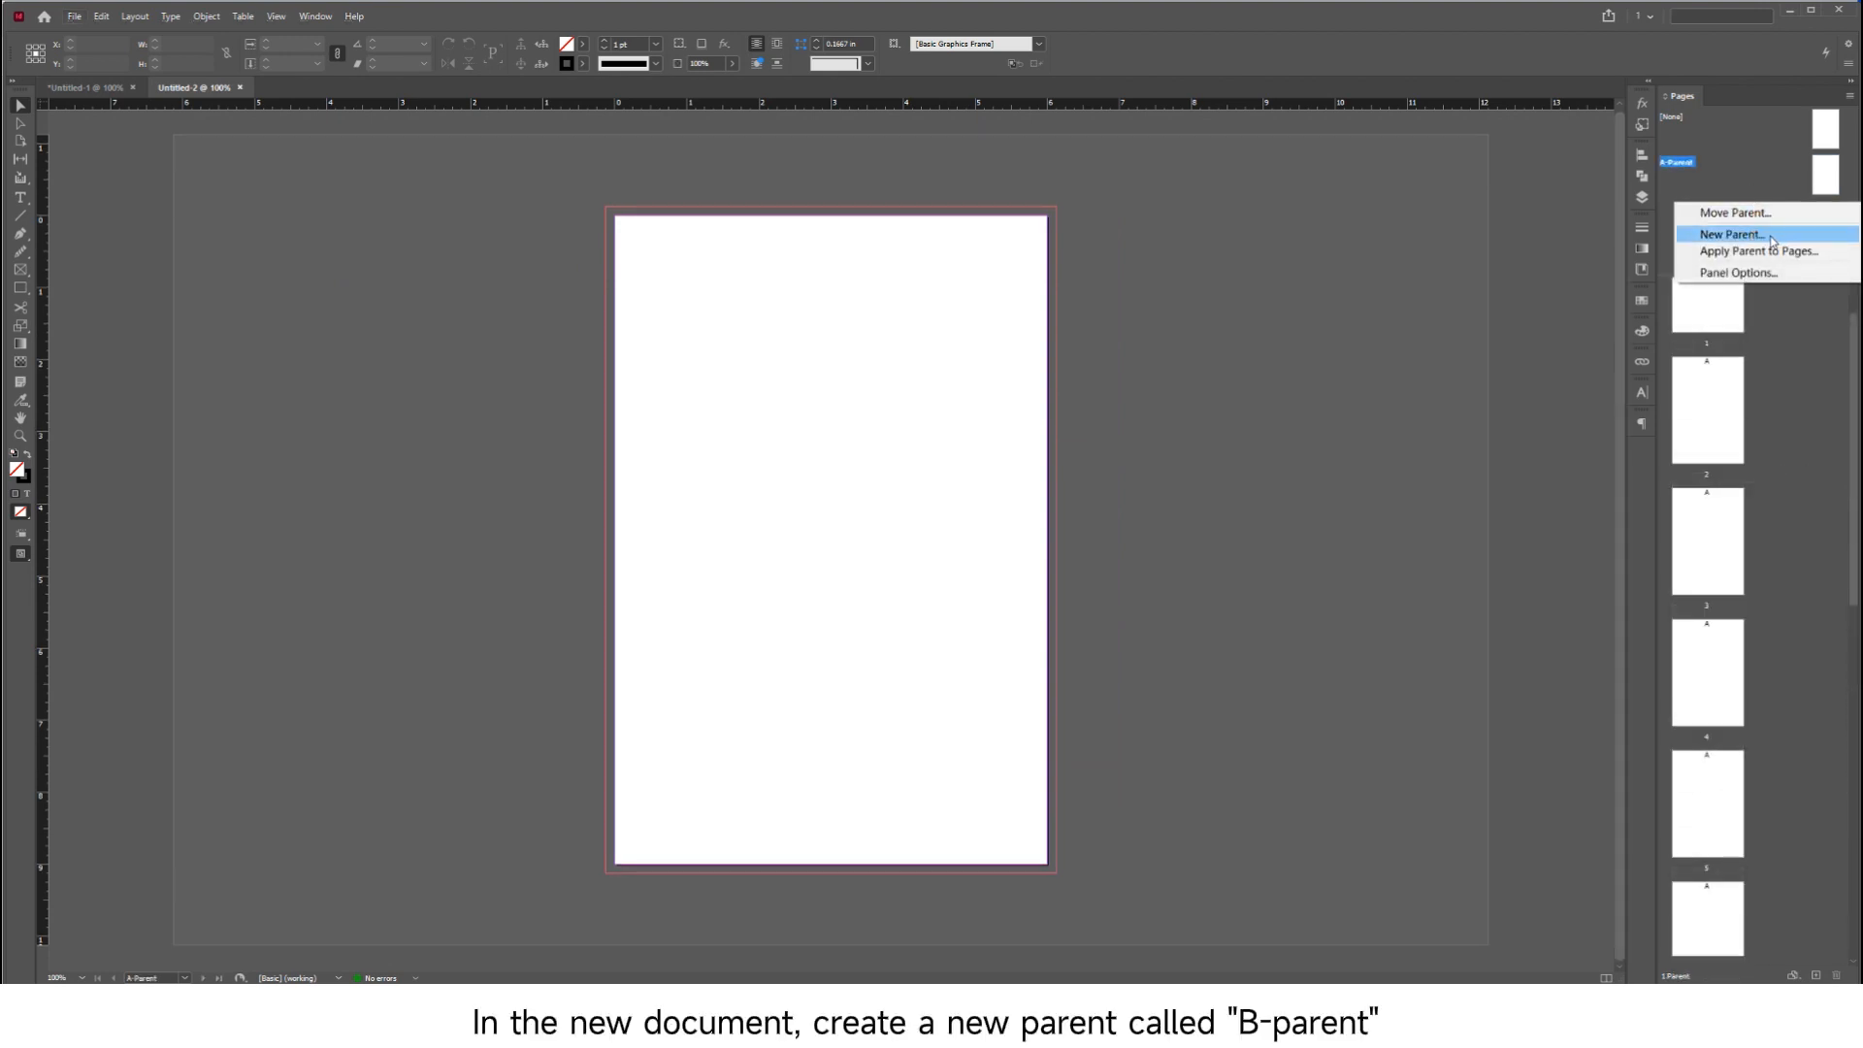
{"action": "left_click", "coordinate": [1770, 239]}
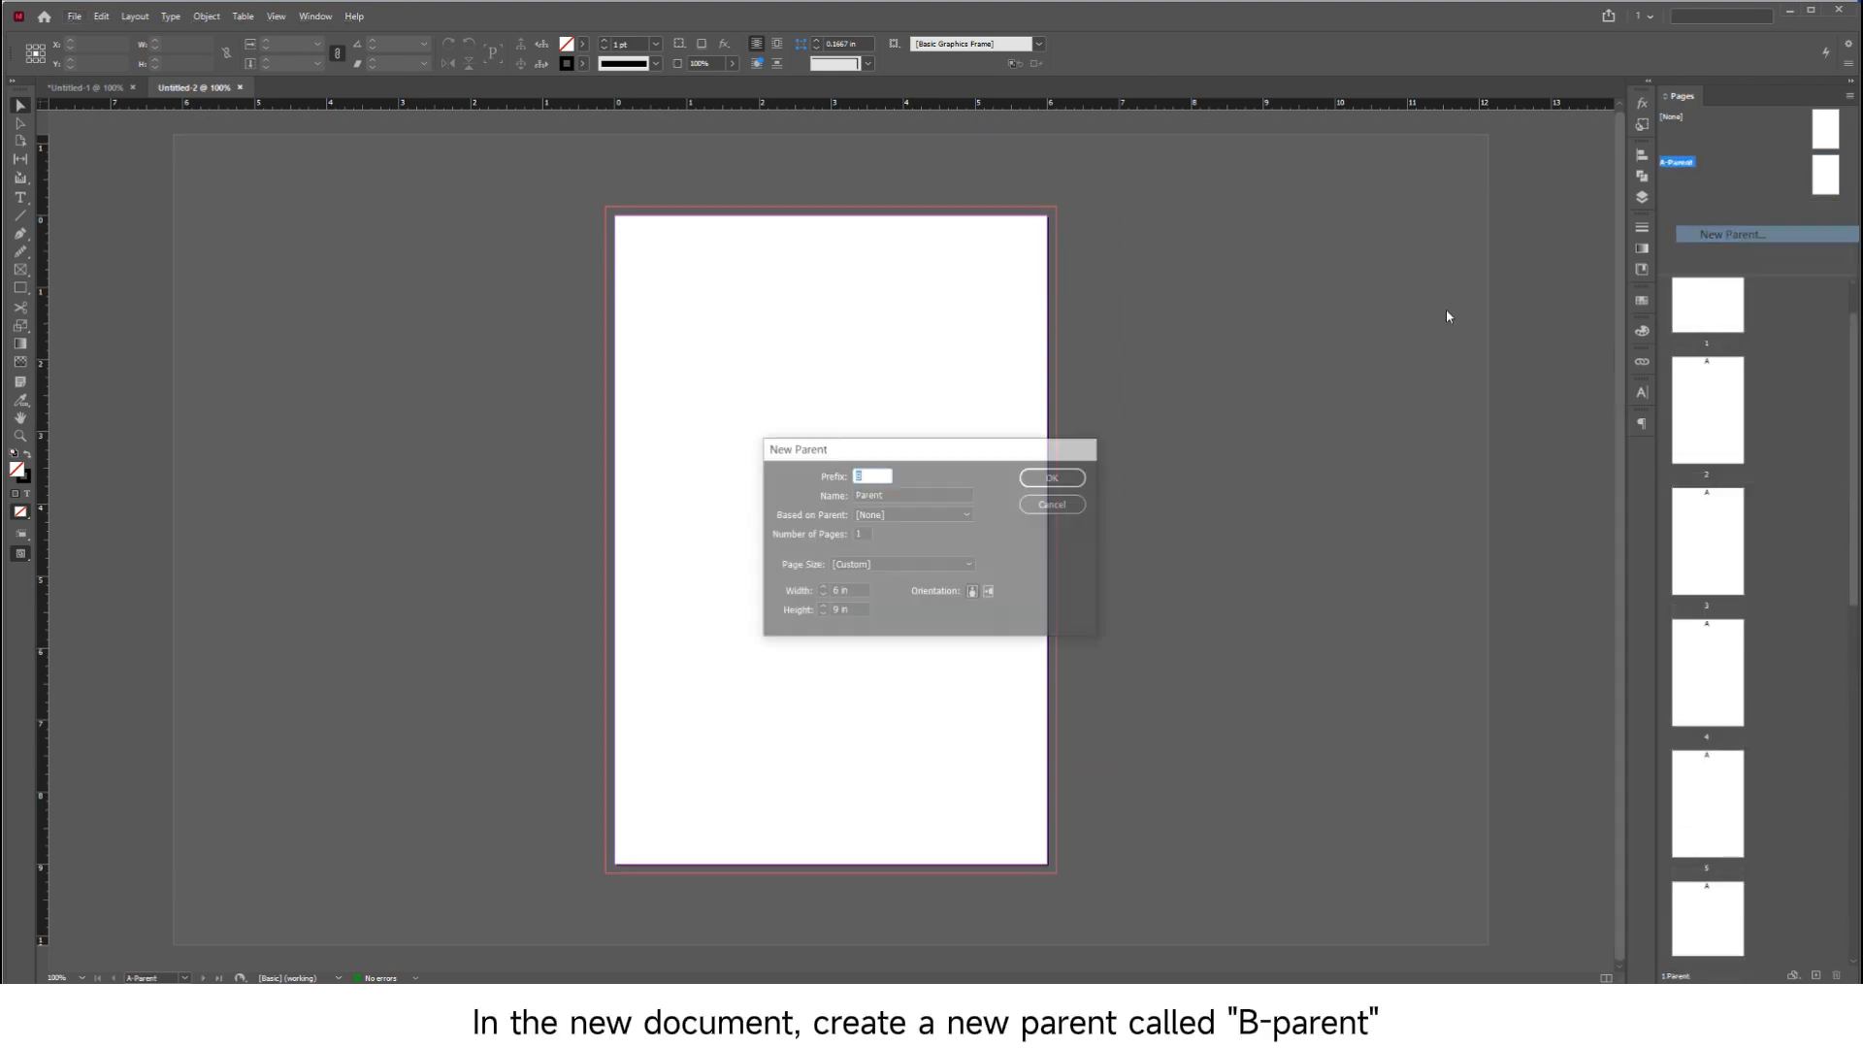
{"action": "left_click", "coordinate": [1055, 476]}
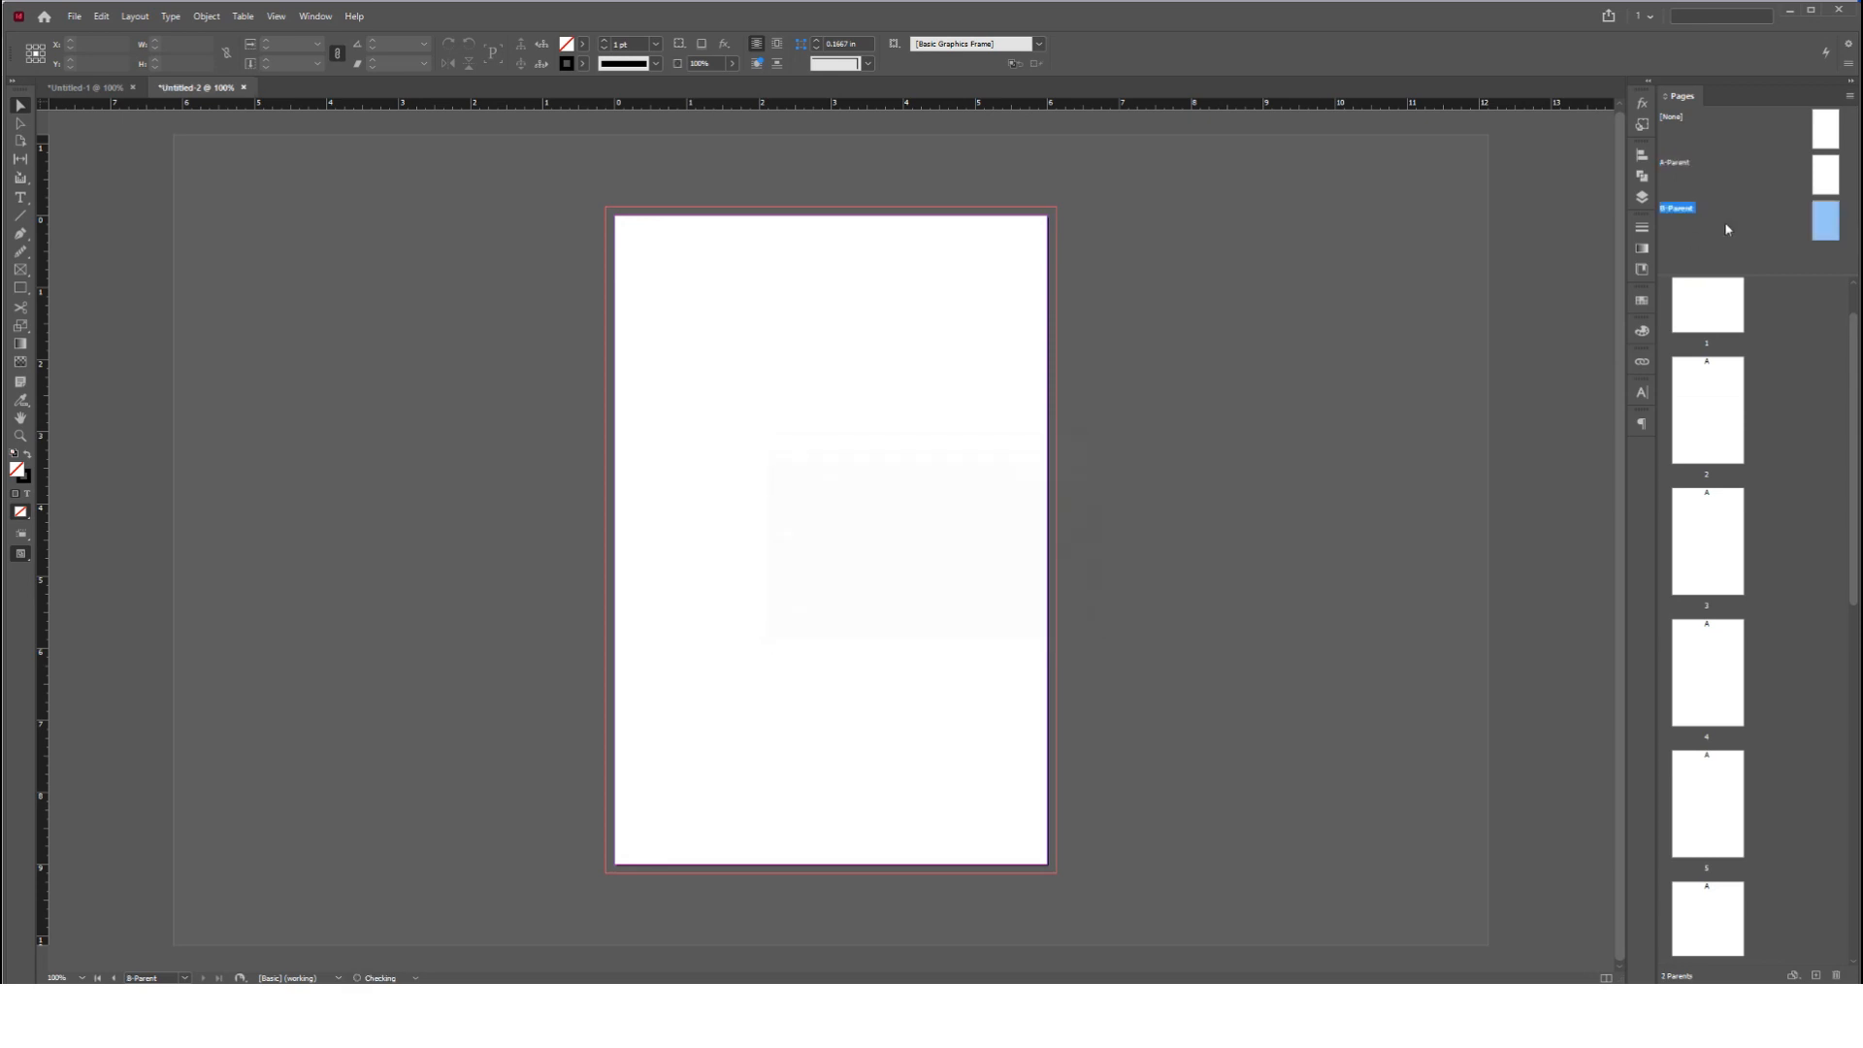
Open the A-Parent page and choose Wire-O_Binding_Template_6_x_9_Inches.pdf for placing, with import options shown
{"action": "double_click", "coordinate": [1814, 184]}
{"action": "left_click", "coordinate": [73, 17]}
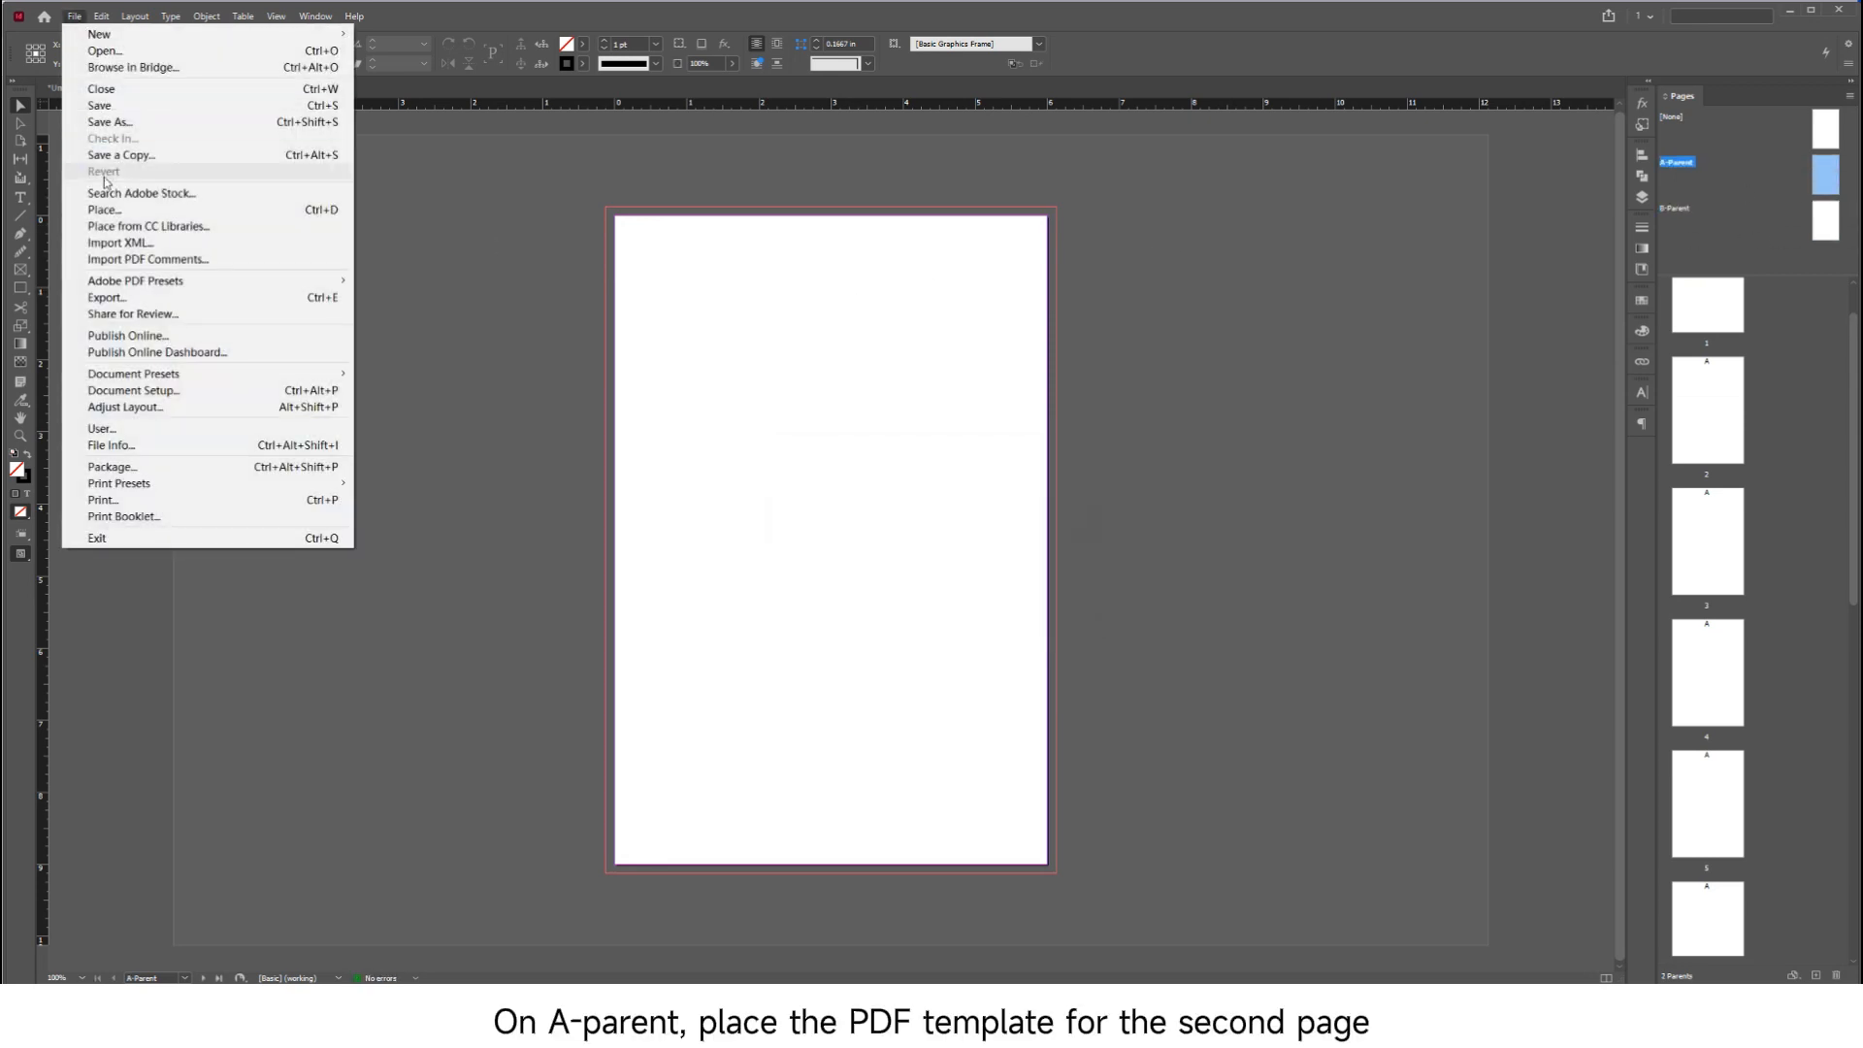
{"action": "left_click", "coordinate": [107, 171]}
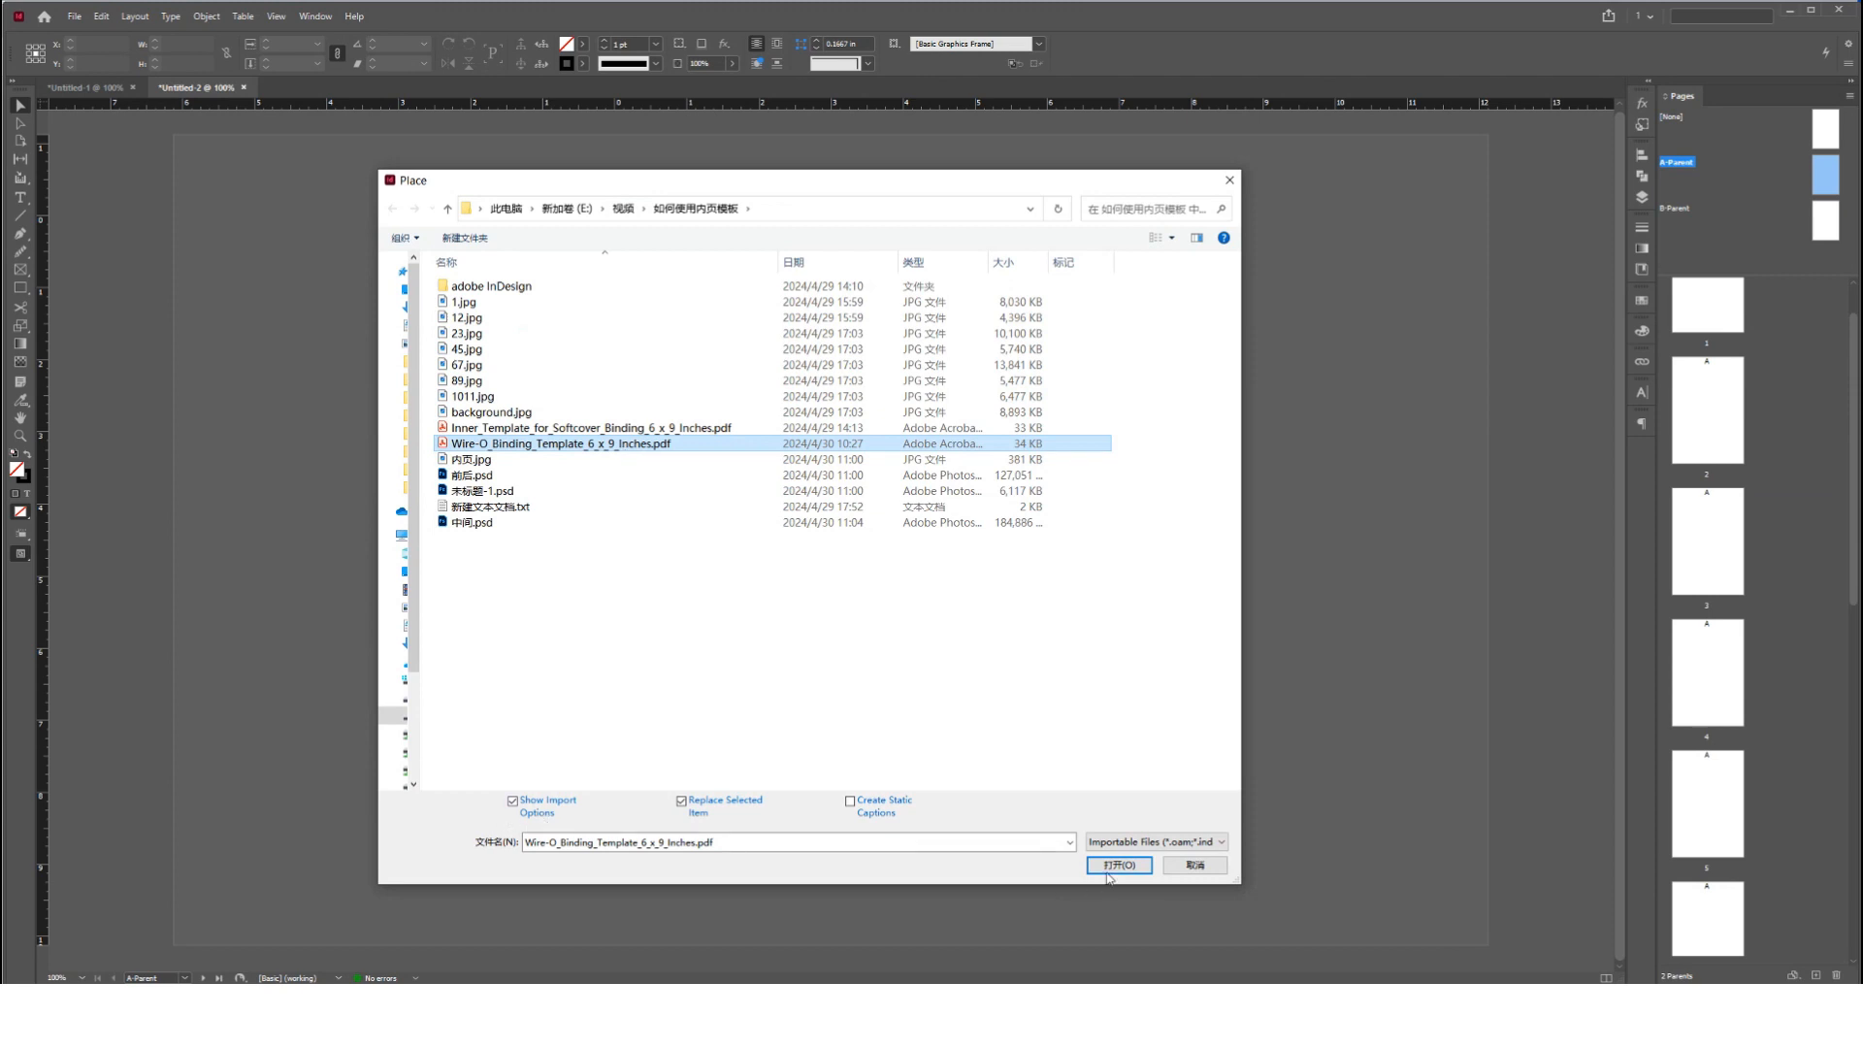
{"action": "left_click", "coordinate": [1116, 865]}
Import only page 2 of the Wire-O template PDF and centre it horizontally and vertically on the A-Parent page
{"action": "left_click", "coordinate": [1167, 431]}
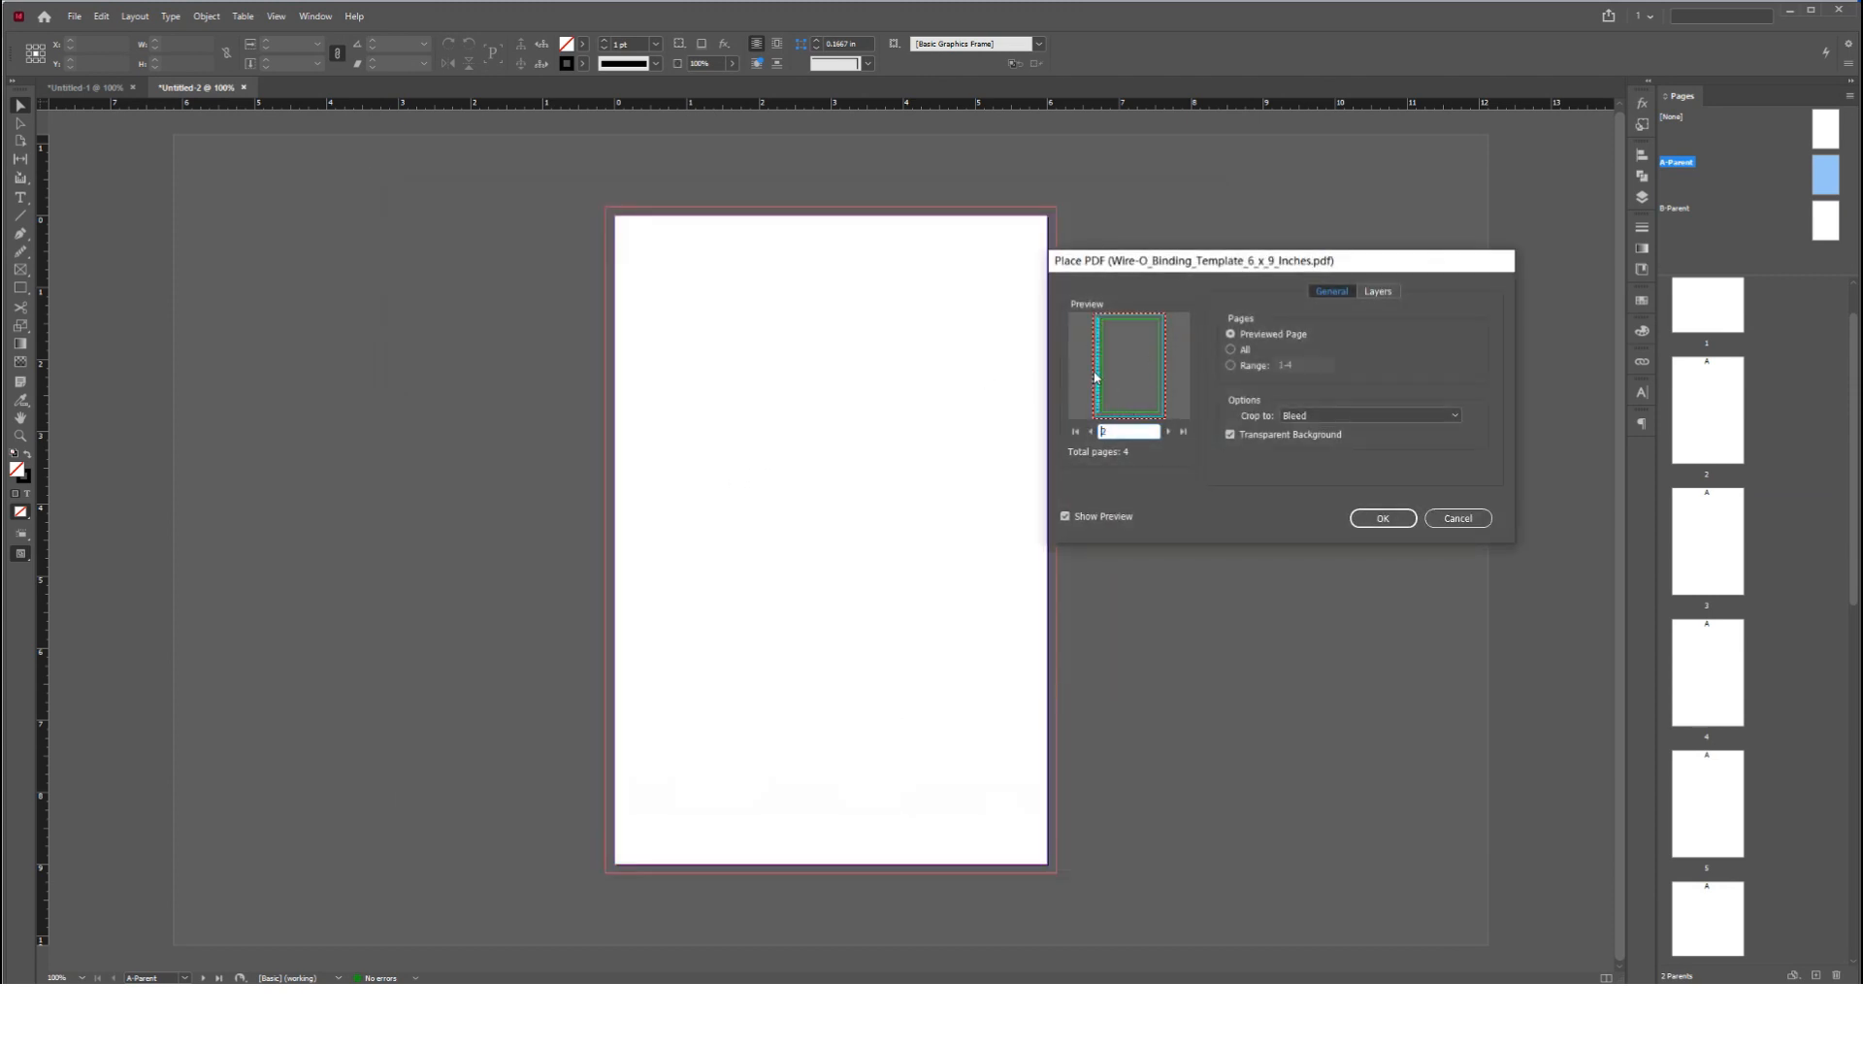
{"action": "left_click", "coordinate": [1258, 367]}
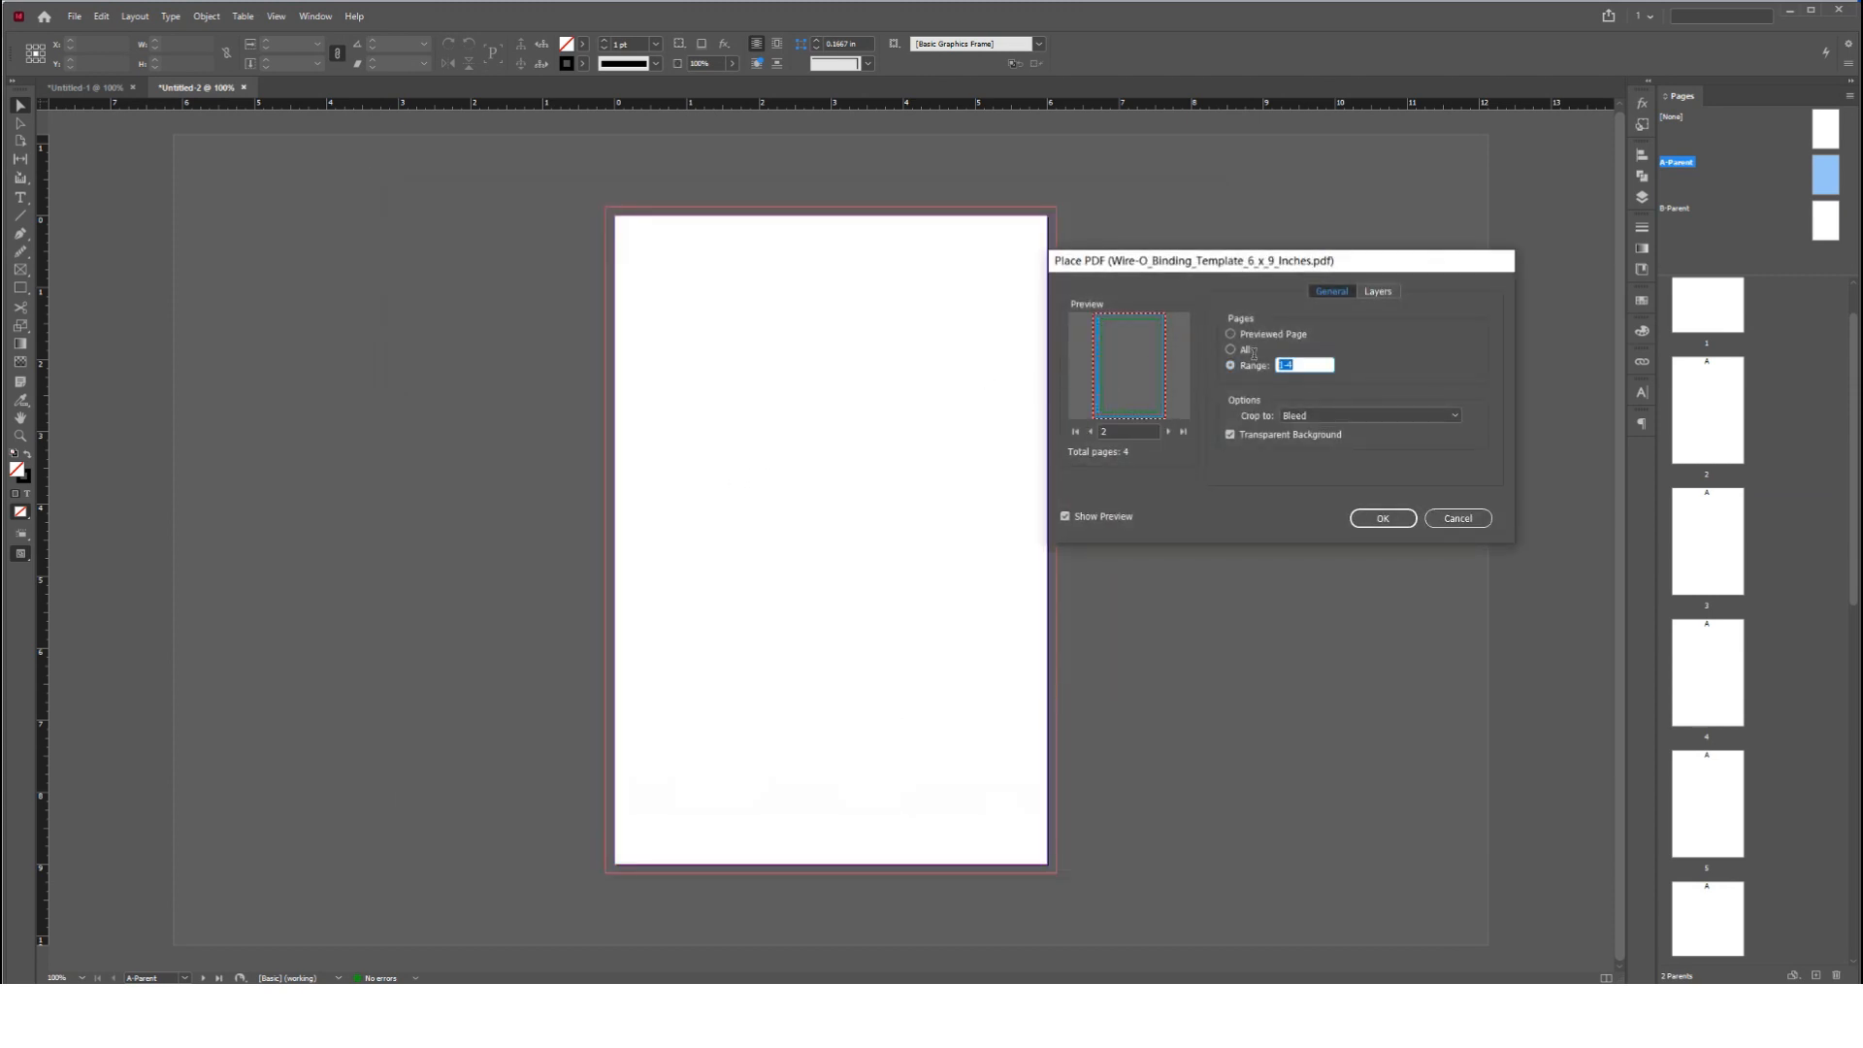
{"action": "left_click", "coordinate": [1382, 518]}
{"action": "left_click", "coordinate": [657, 256]}
{"action": "left_click", "coordinate": [1026, 44]}
{"action": "left_click", "coordinate": [1026, 63]}
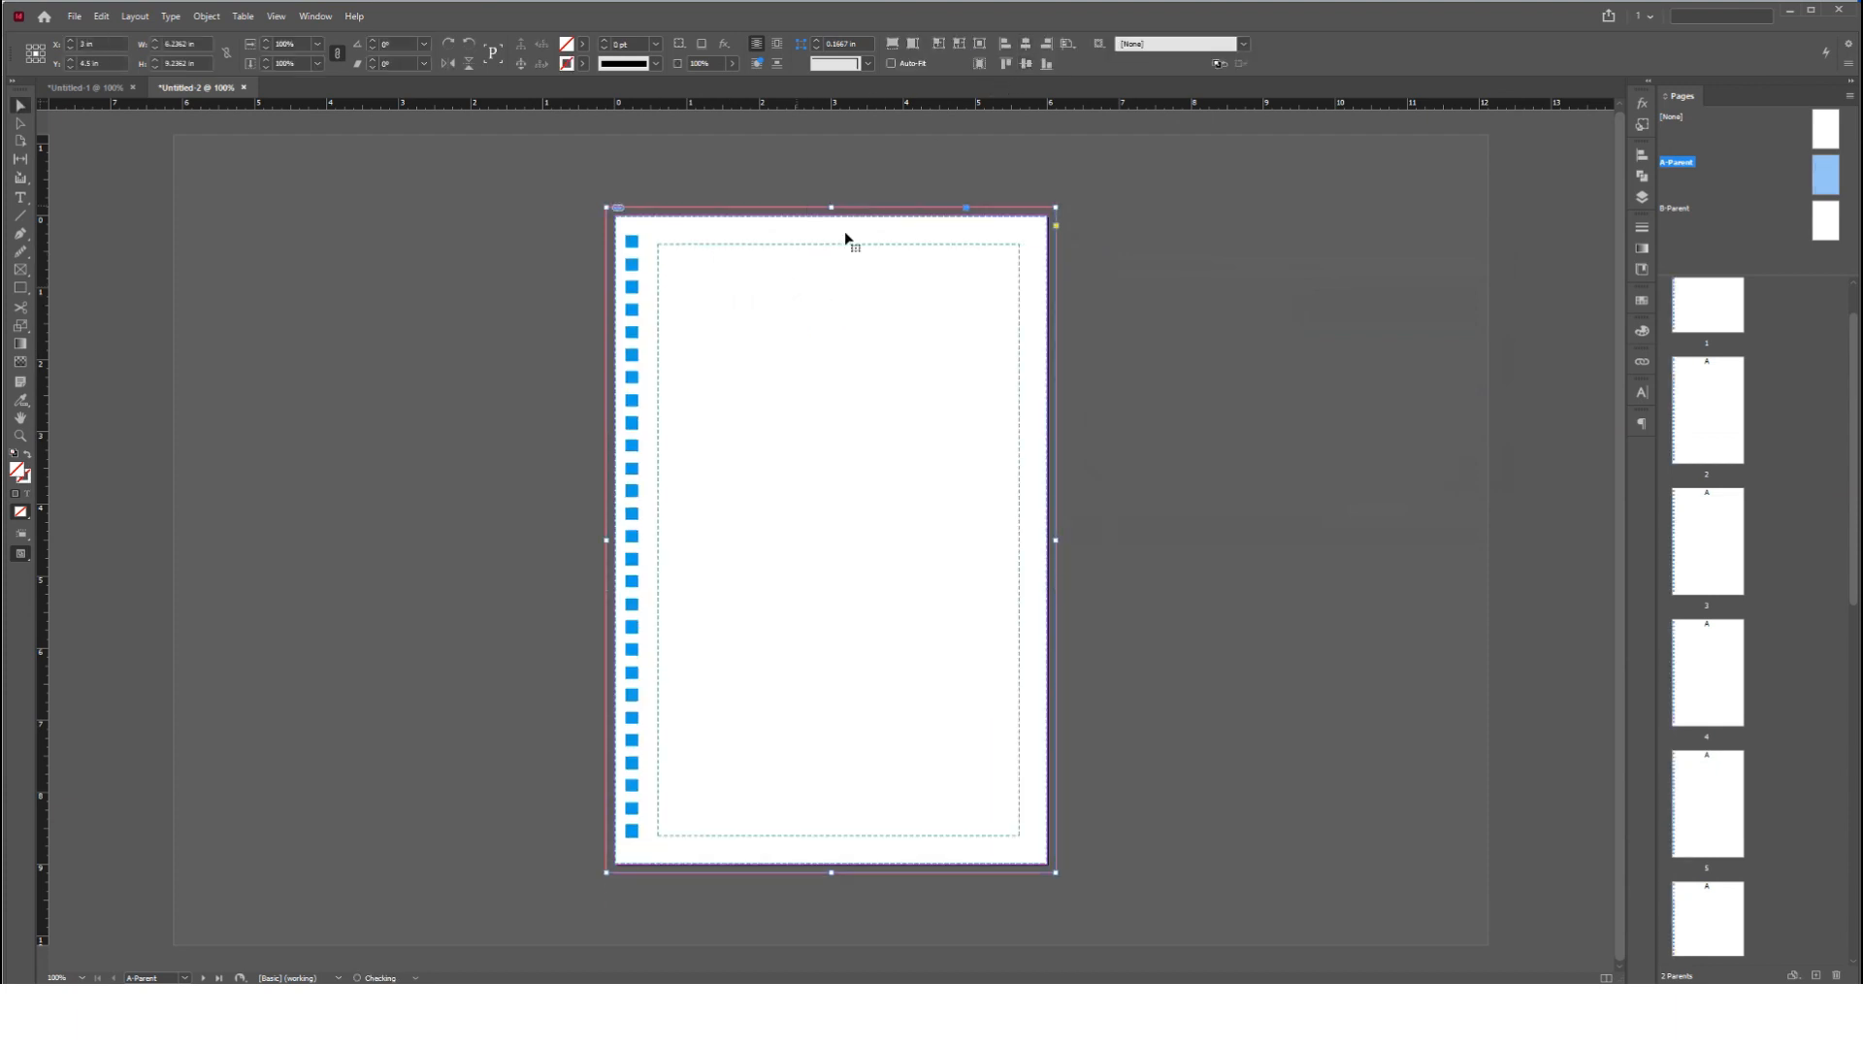
Open the B-Parent page and choose Wire-O_Binding_Template_6_x_9_Inches.pdf for placing, with import options shown
{"action": "left_click", "coordinate": [1100, 294]}
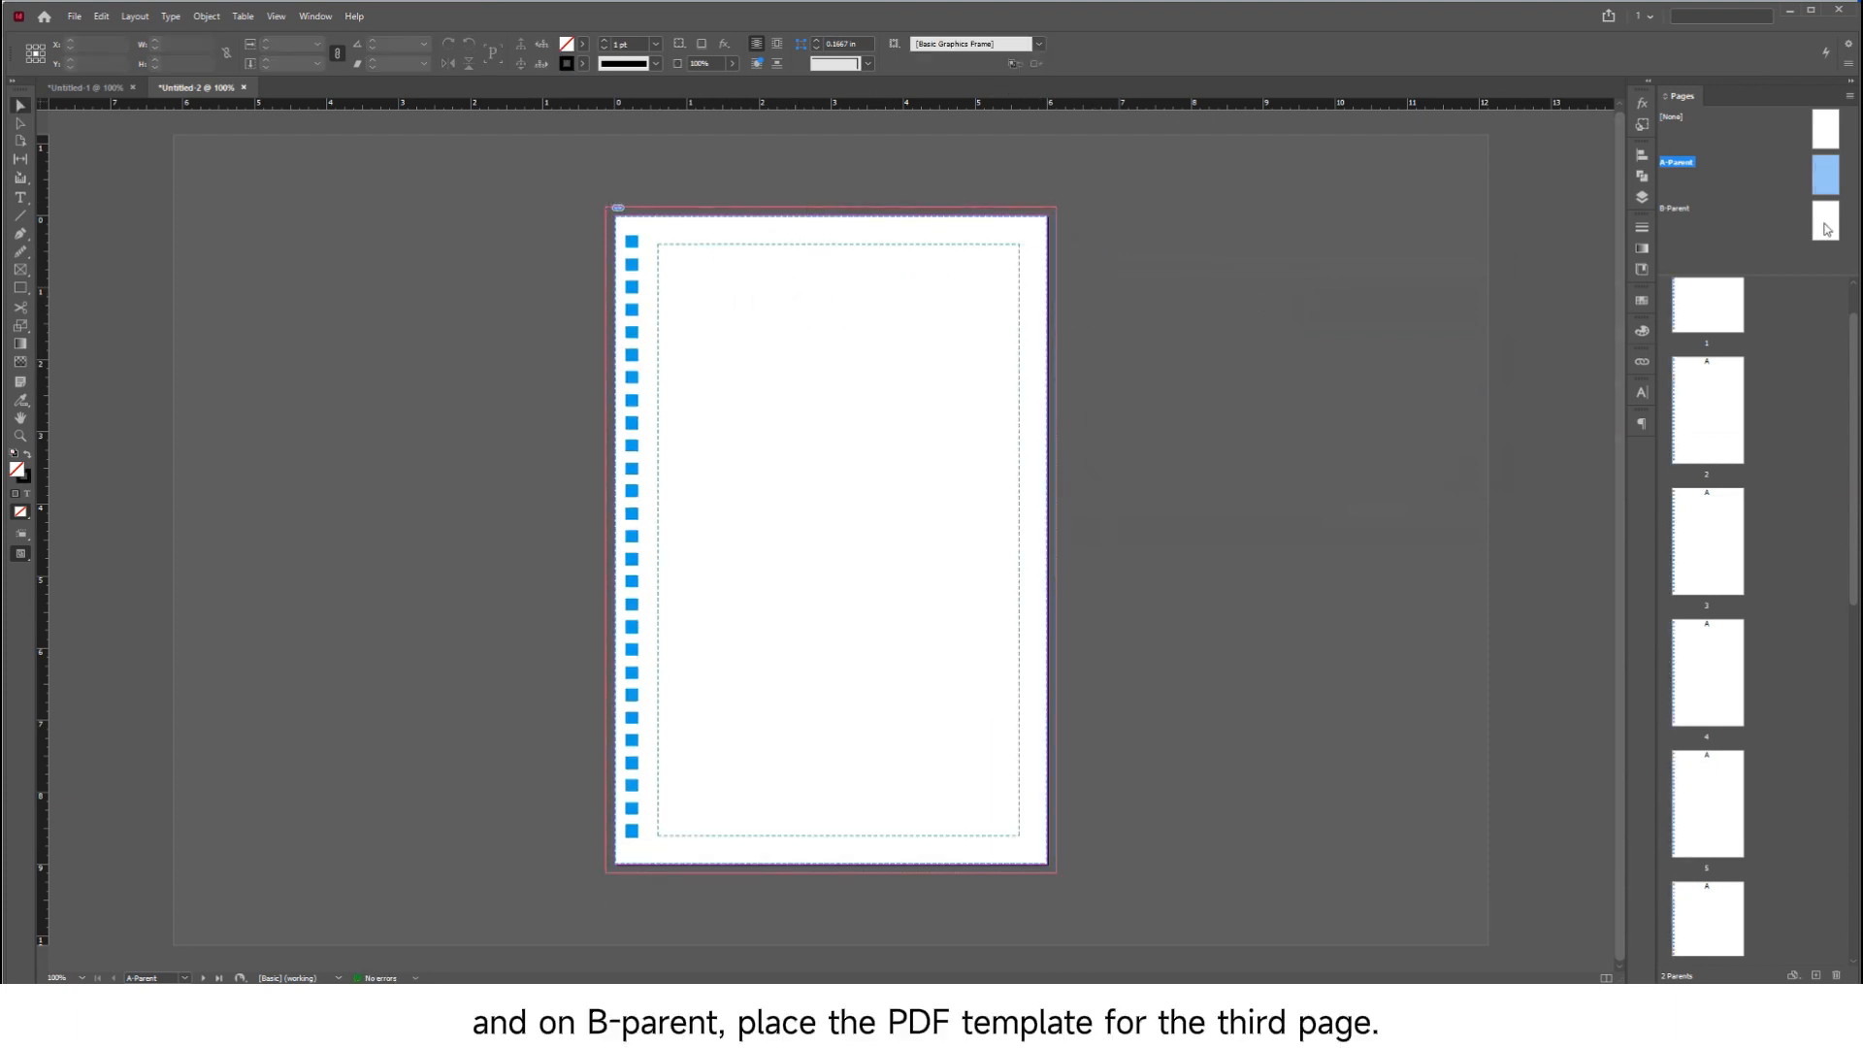
{"action": "double_click", "coordinate": [1675, 207]}
{"action": "left_click", "coordinate": [74, 17]}
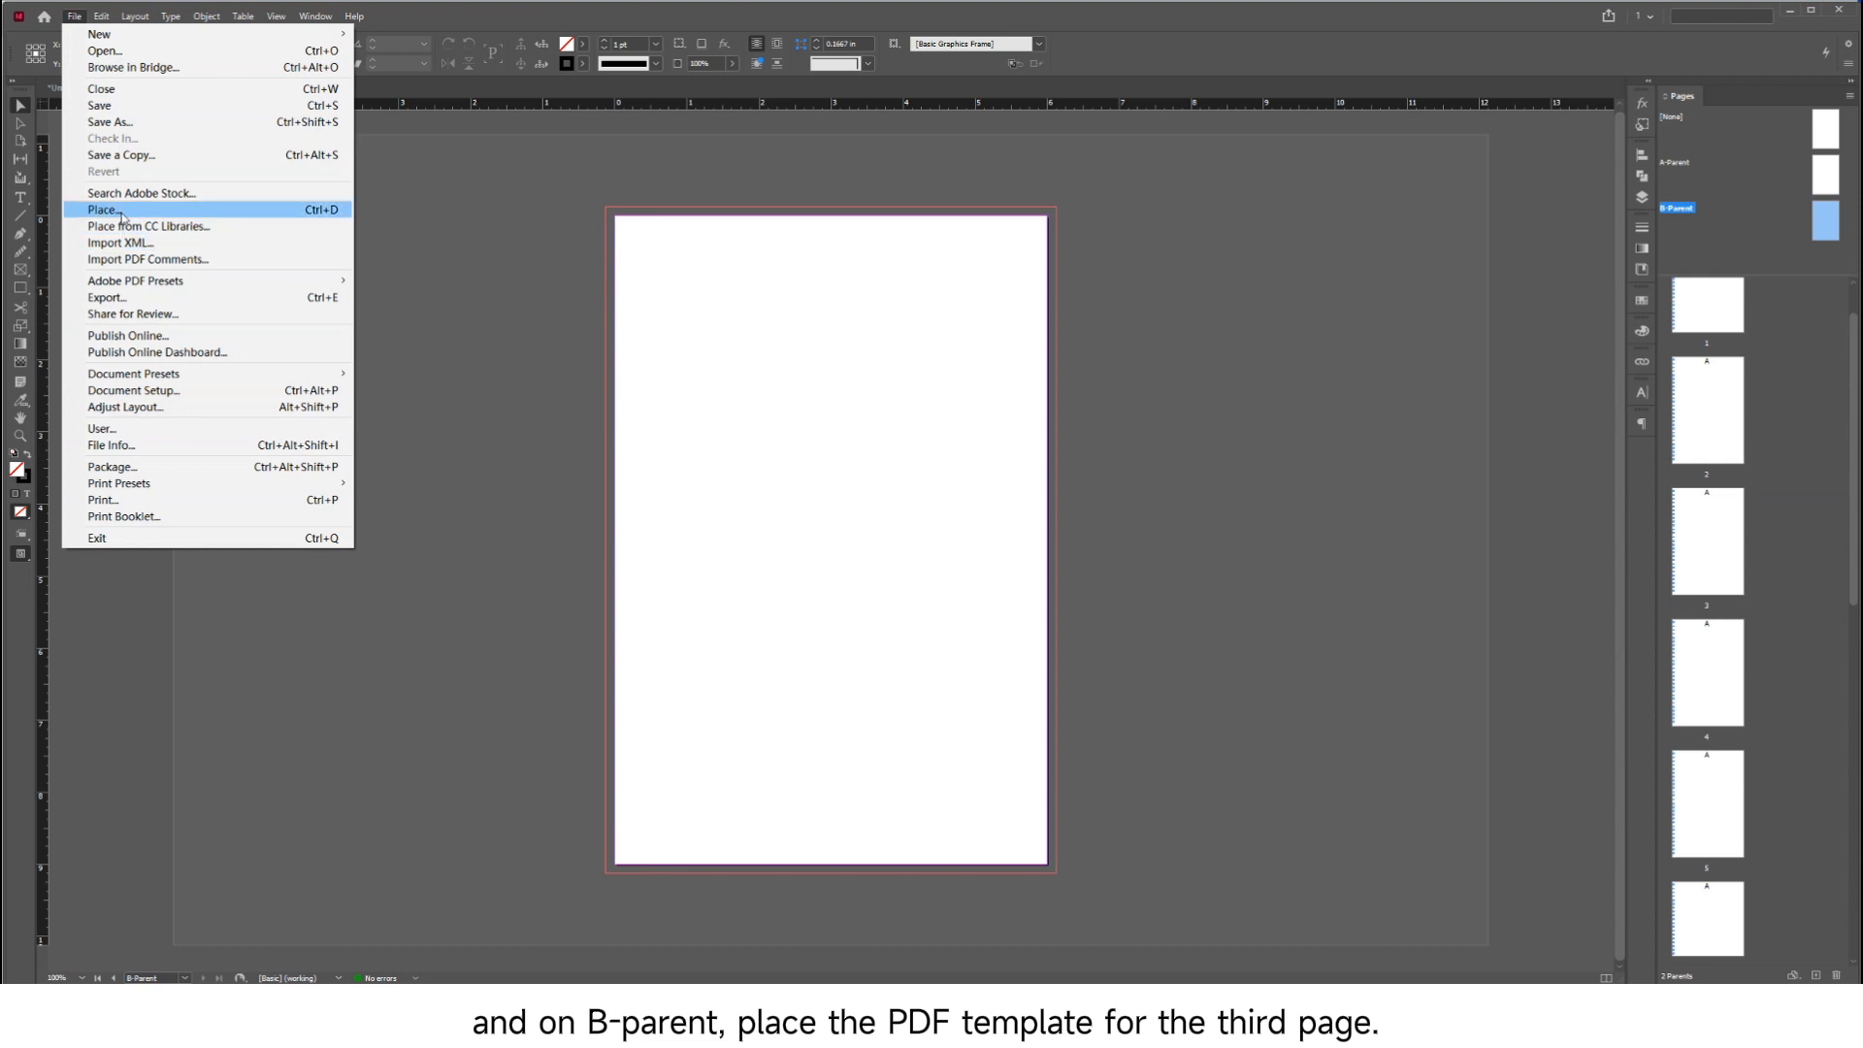
{"action": "left_click", "coordinate": [105, 210]}
{"action": "left_click", "coordinate": [546, 445]}
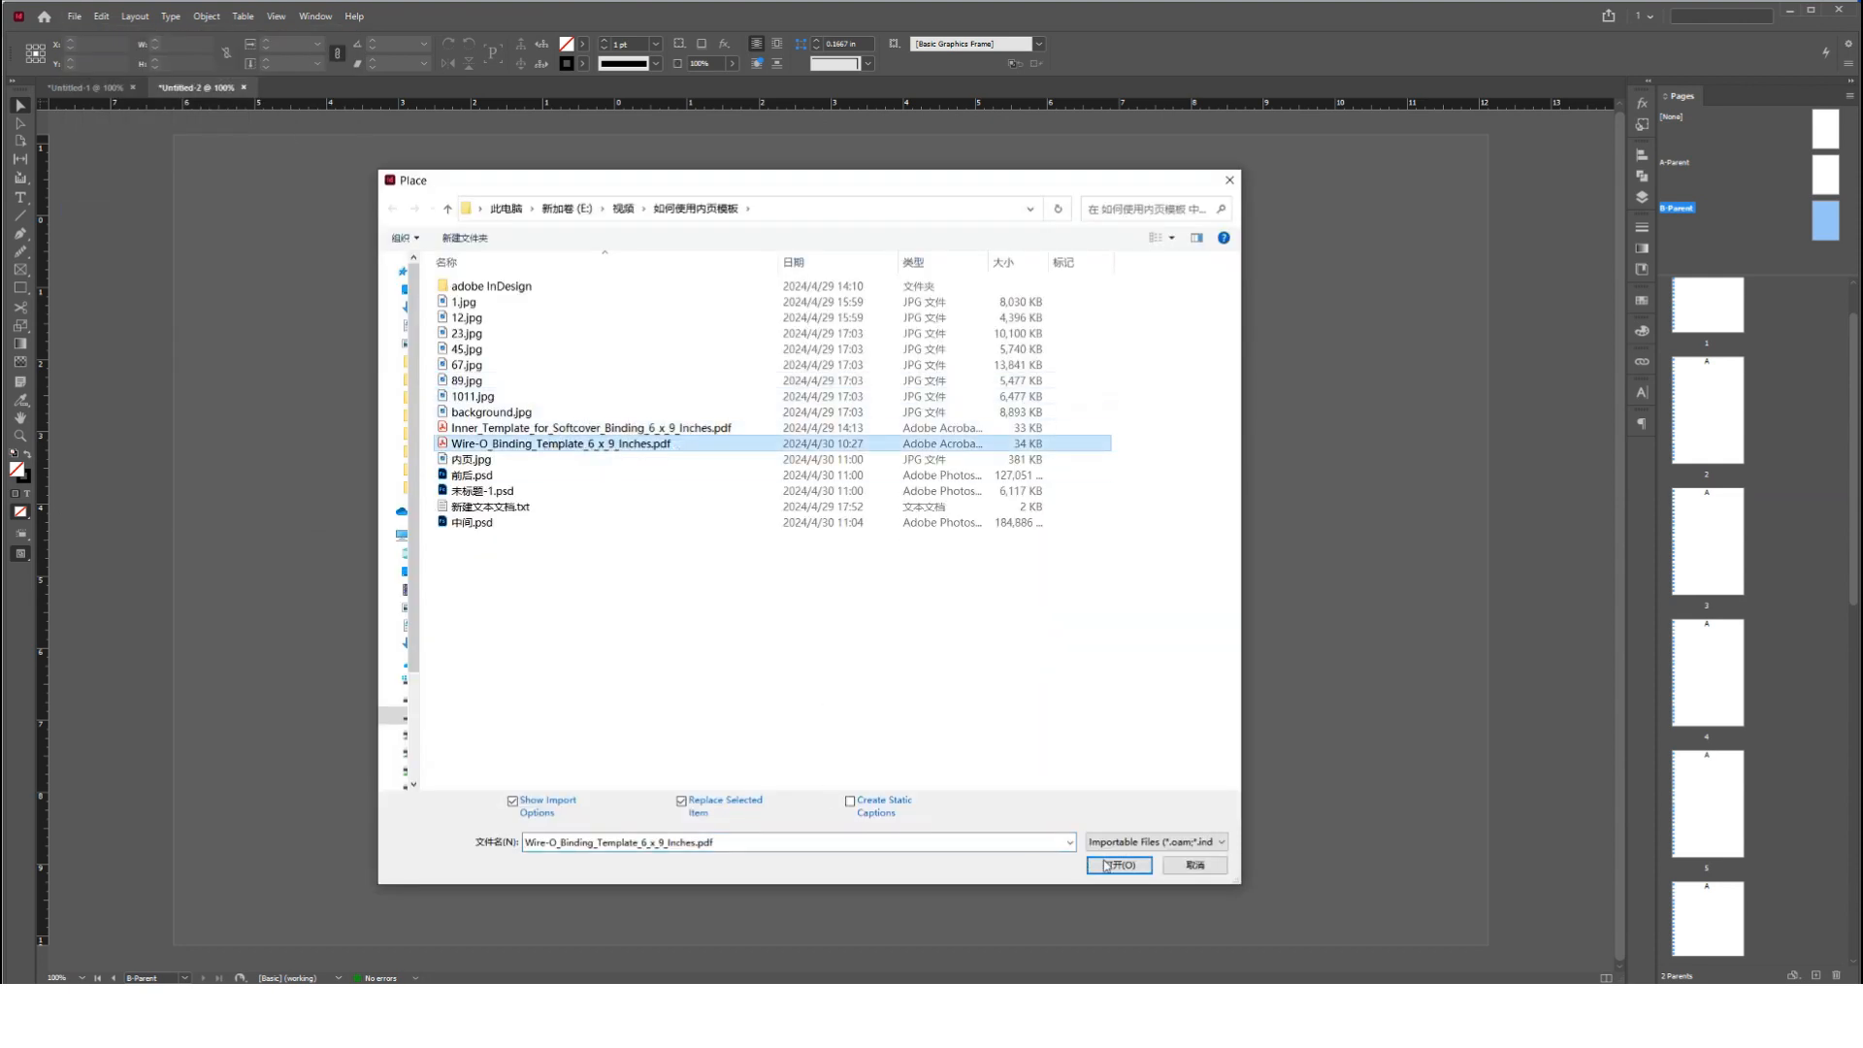
{"action": "left_click", "coordinate": [1118, 864]}
Import only page 3 of the Wire-O template PDF and centre it horizontally and vertically on the B-Parent page
{"action": "left_click", "coordinate": [1169, 430]}
{"action": "left_click", "coordinate": [1169, 432]}
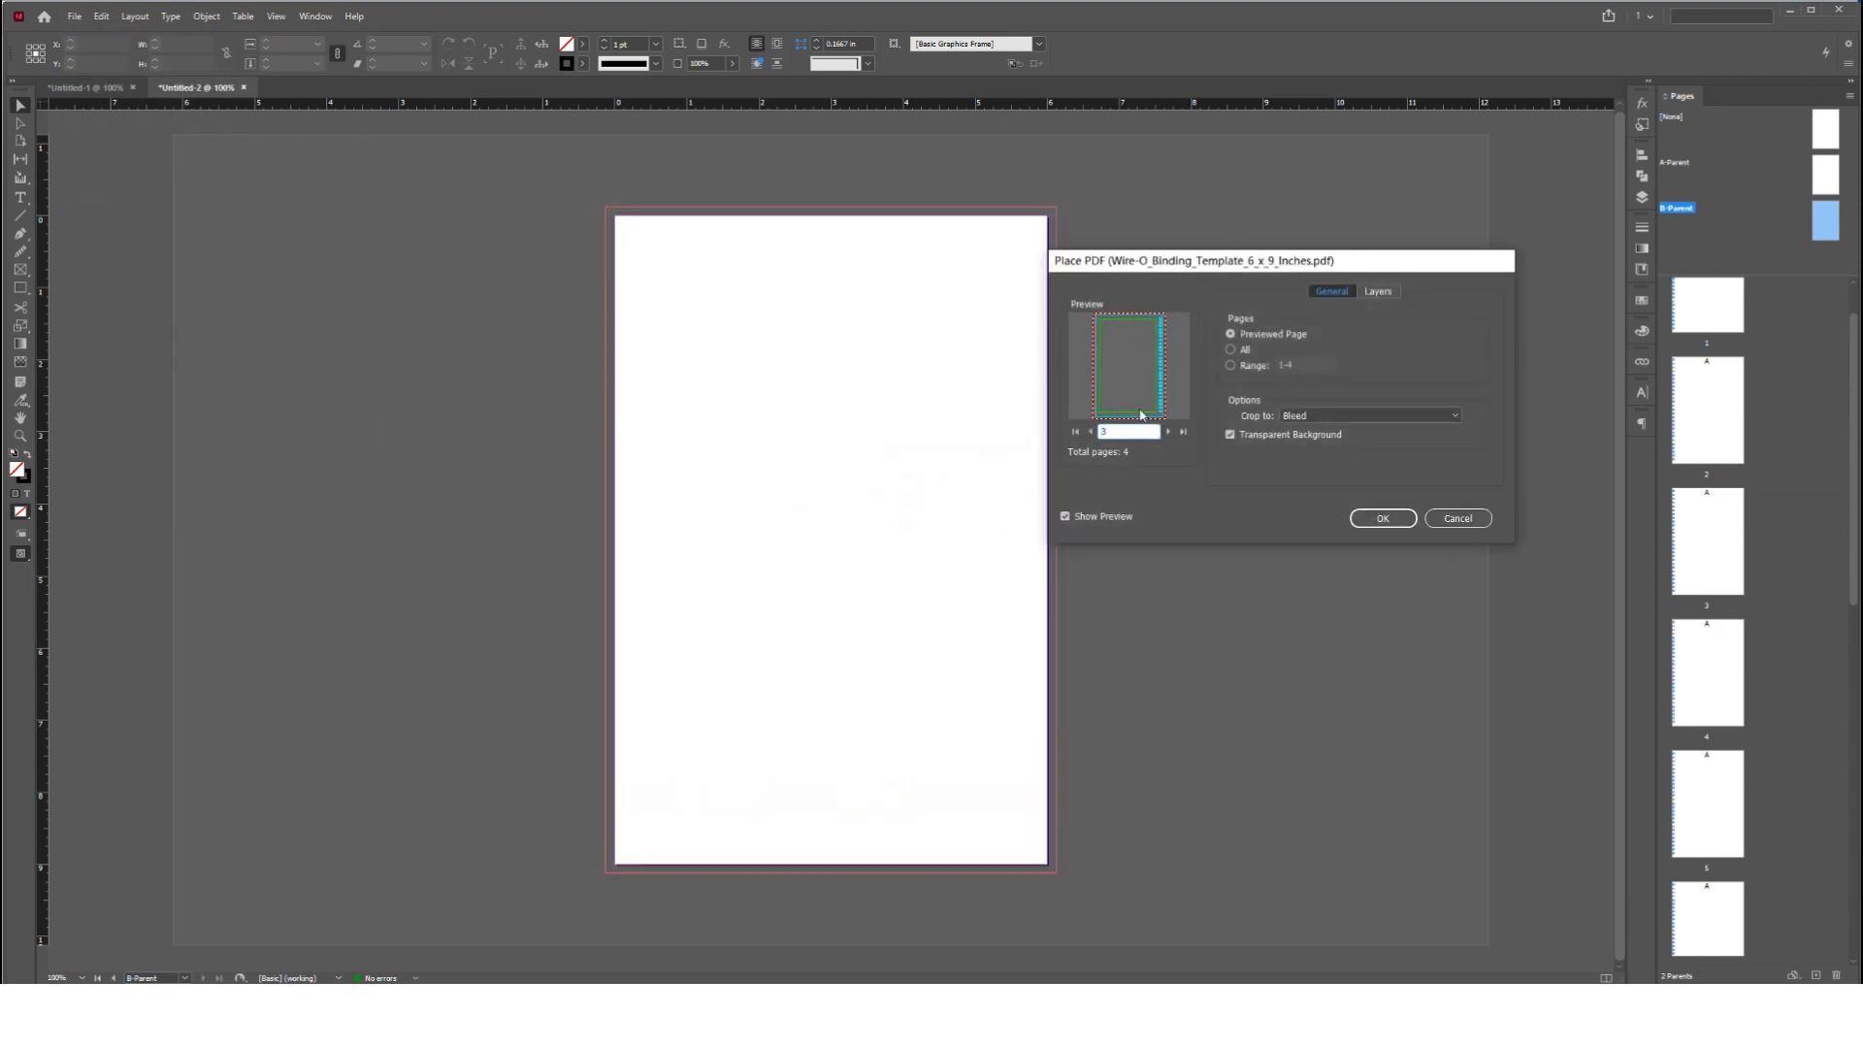
{"action": "left_click", "coordinate": [1251, 366]}
{"action": "type", "text": "3"}
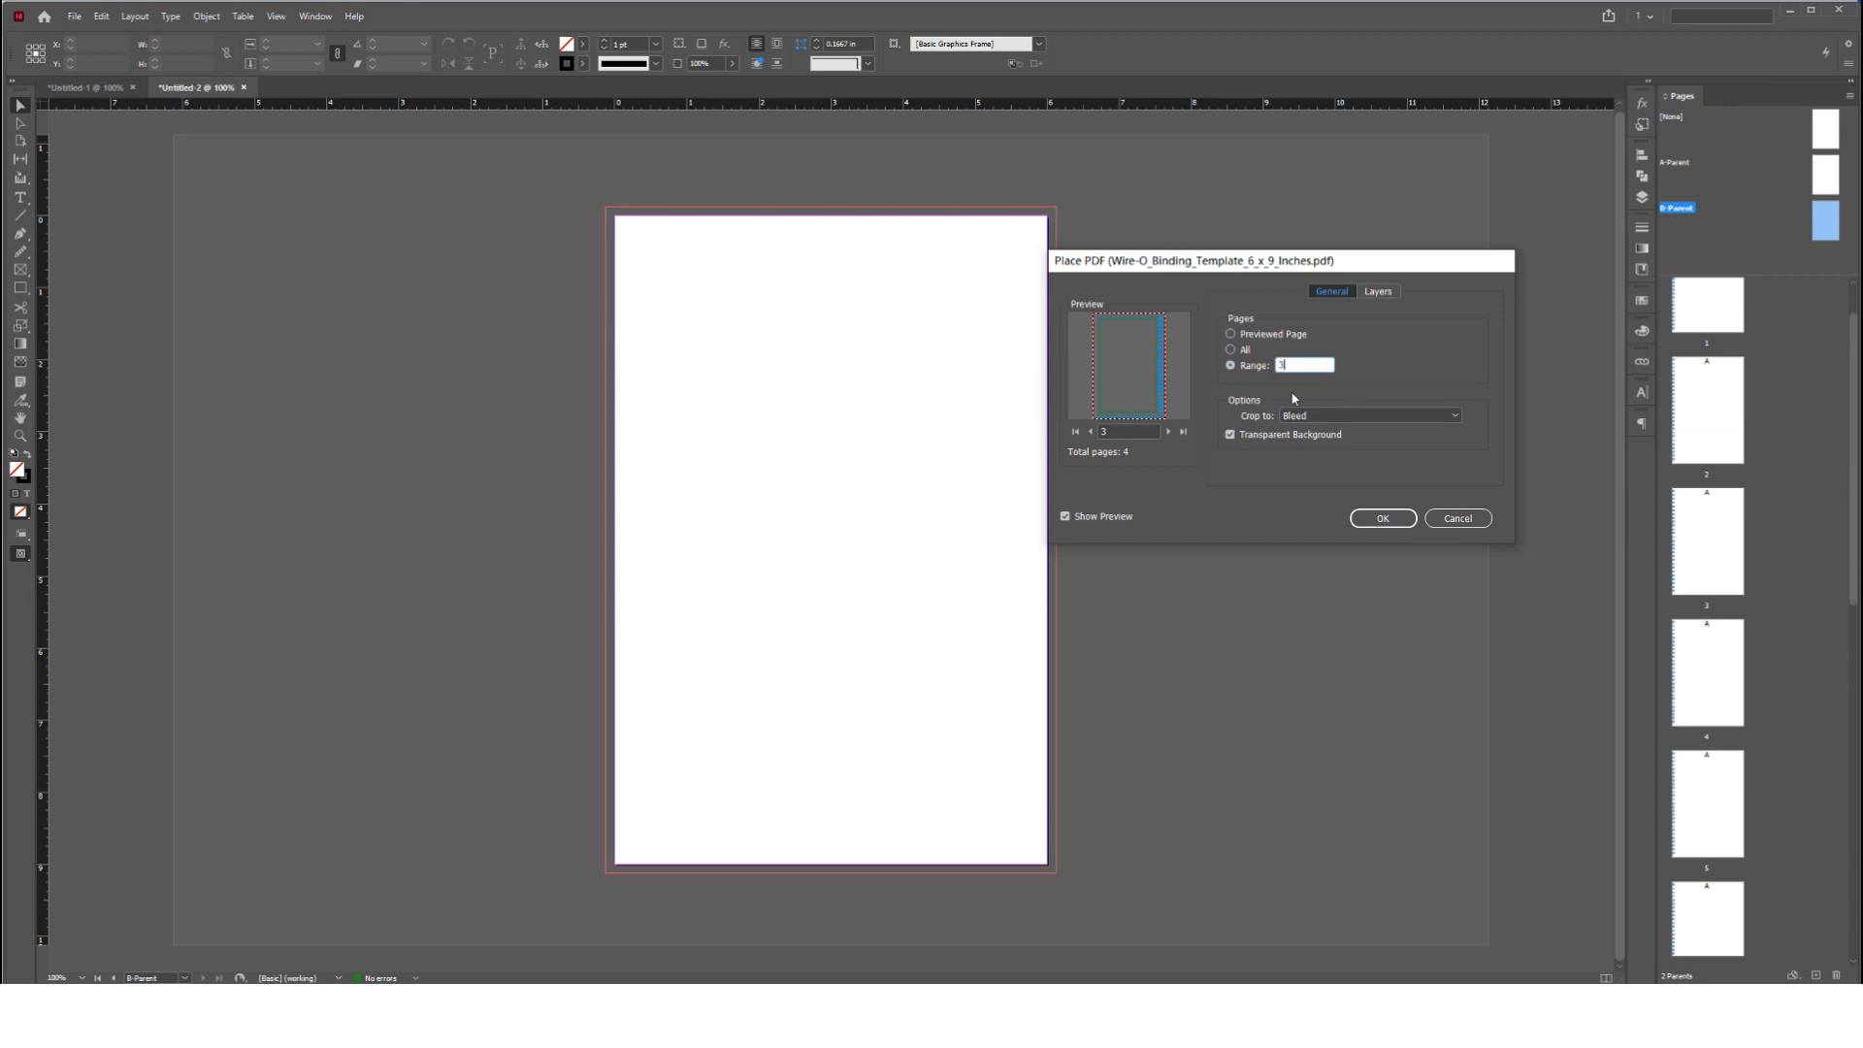
{"action": "left_click", "coordinate": [1383, 518]}
{"action": "left_click", "coordinate": [722, 280]}
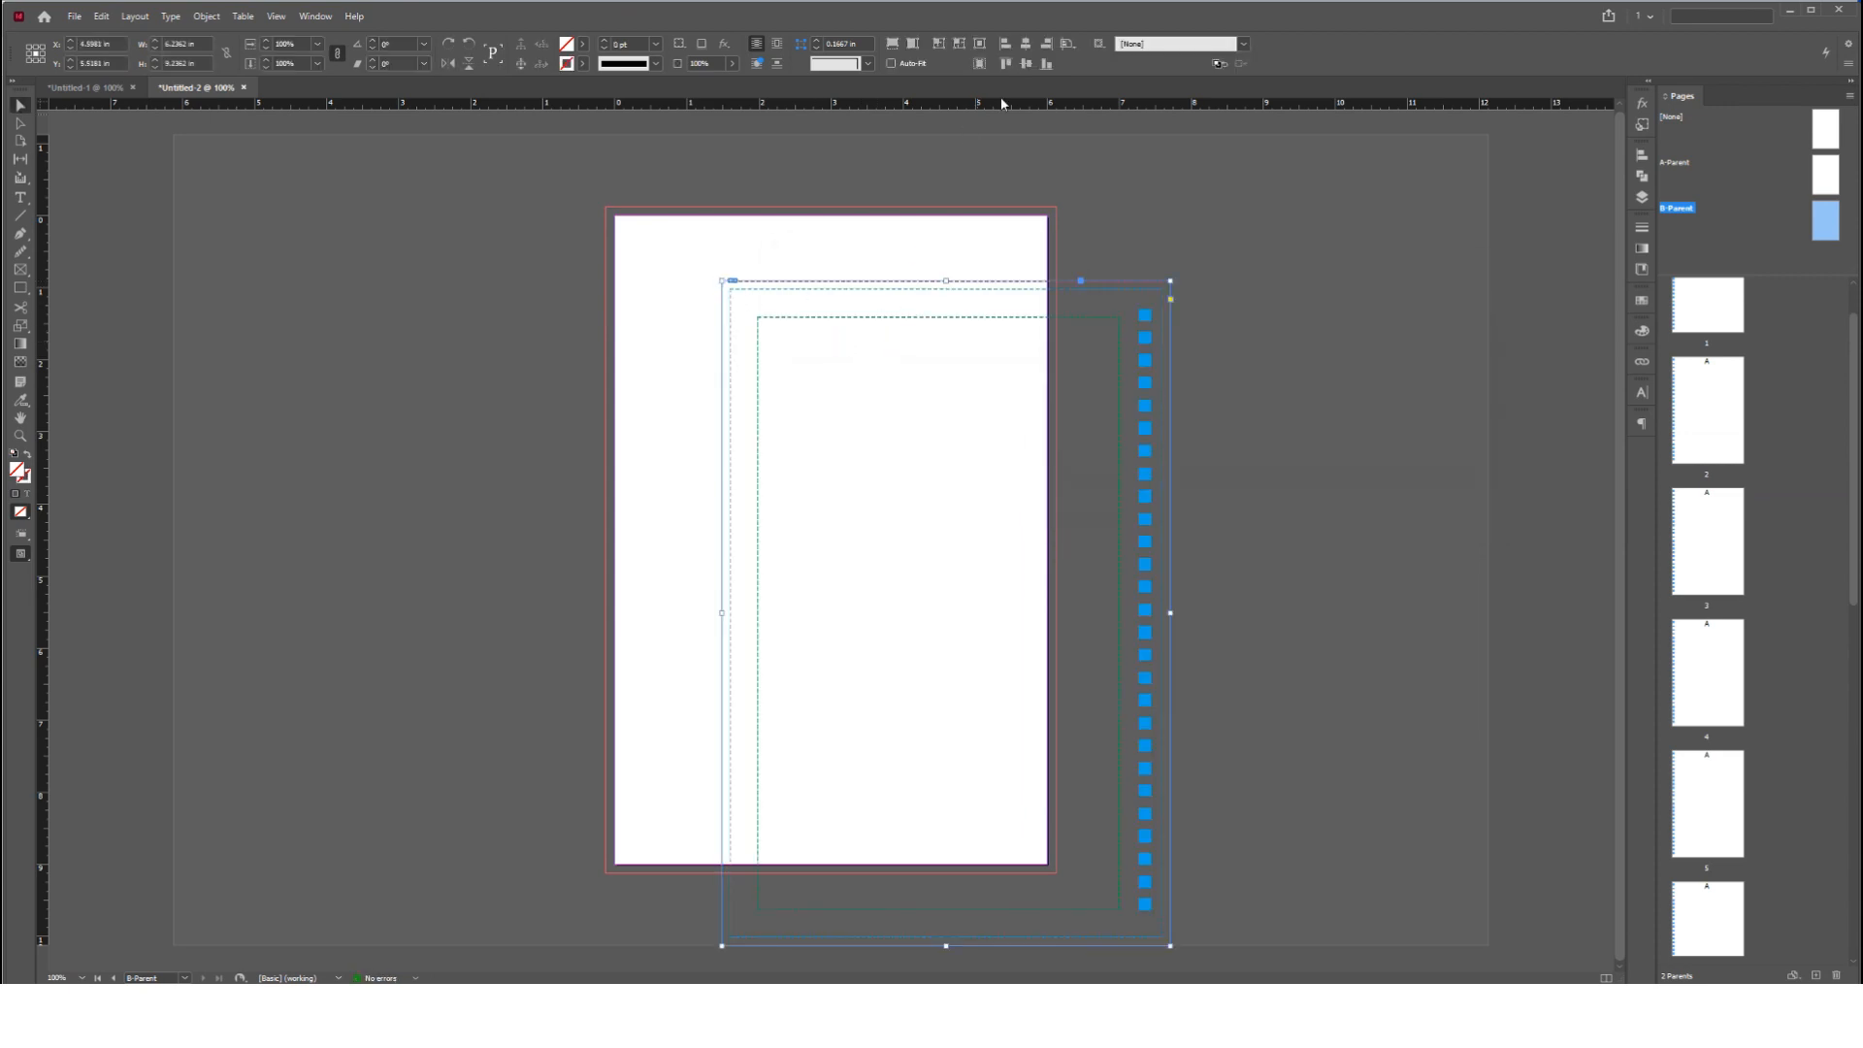
{"action": "left_click", "coordinate": [1029, 44]}
{"action": "left_click", "coordinate": [1025, 63]}
{"action": "left_click", "coordinate": [1173, 311]}
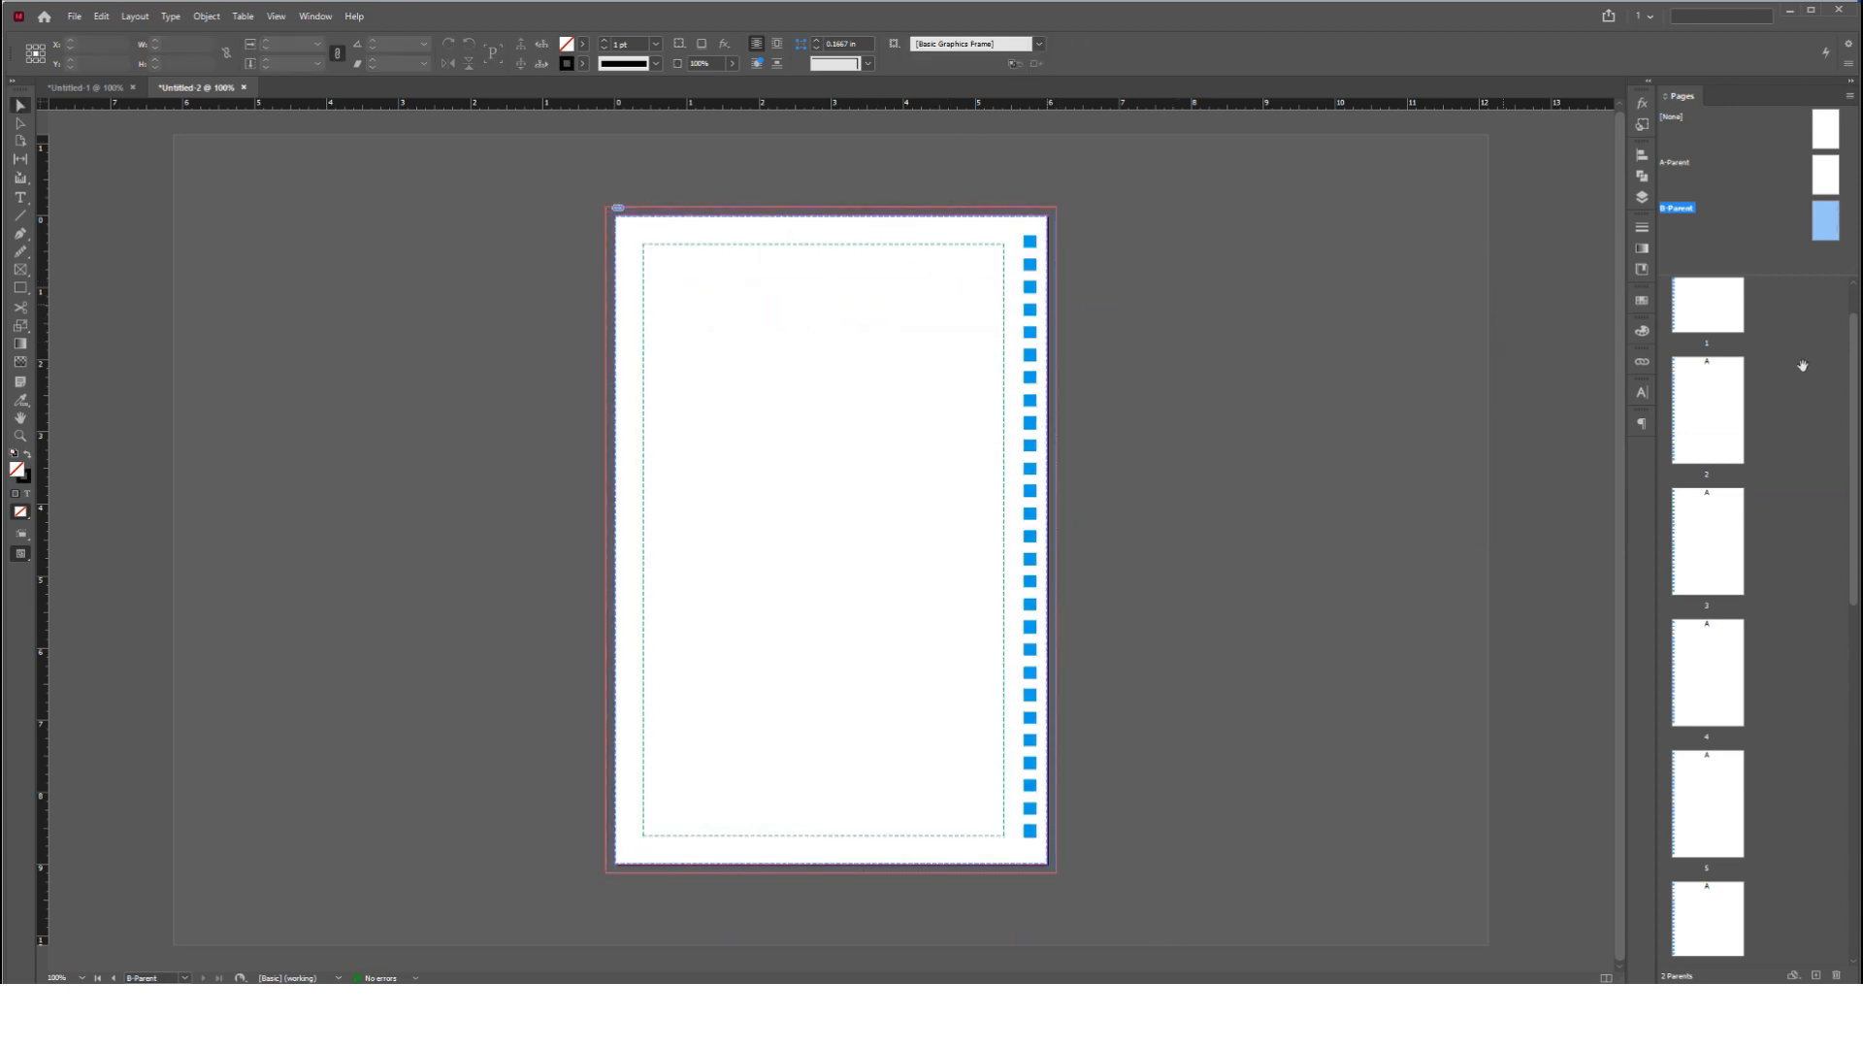
Apply B-Parent to pages 2,4,6,8,10,12 and check the document pages starting from page 1
{"action": "scroll", "coordinate": [1767, 363], "scroll_direction": "up", "scroll_amount": 3}
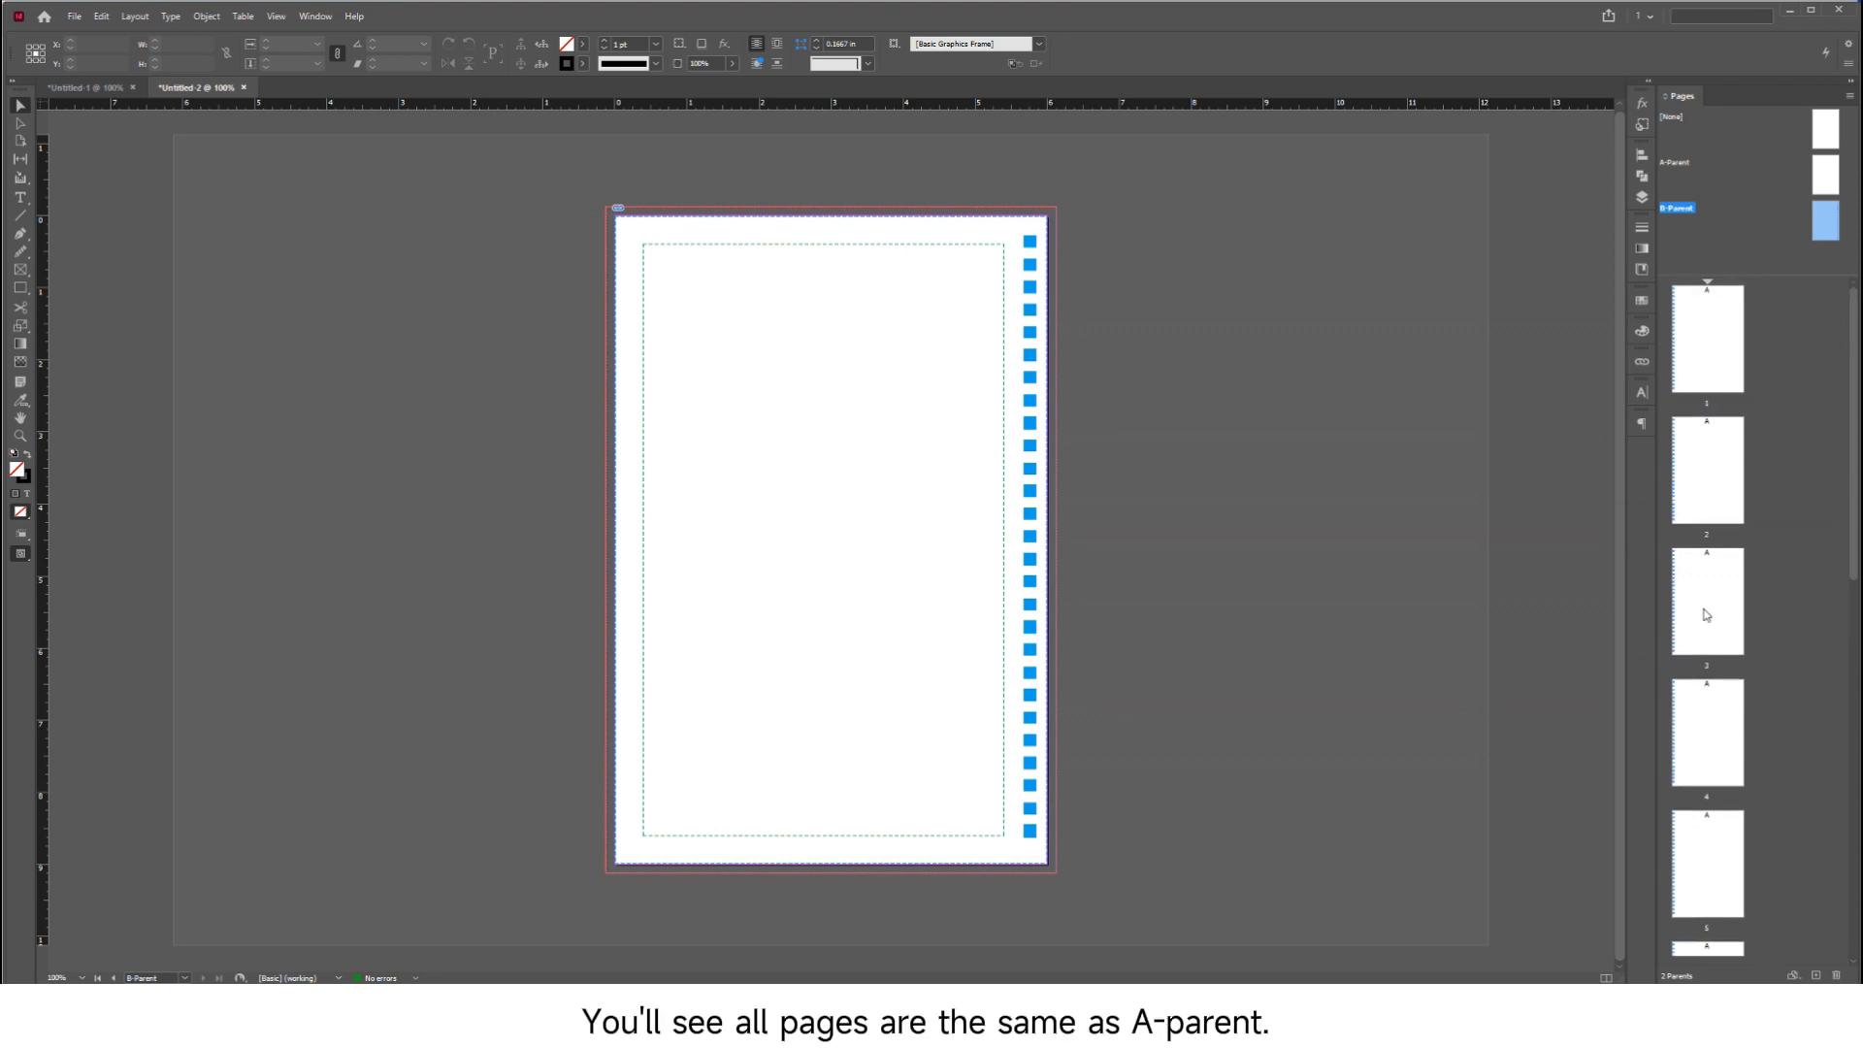
{"action": "right_click", "coordinate": [1827, 217]}
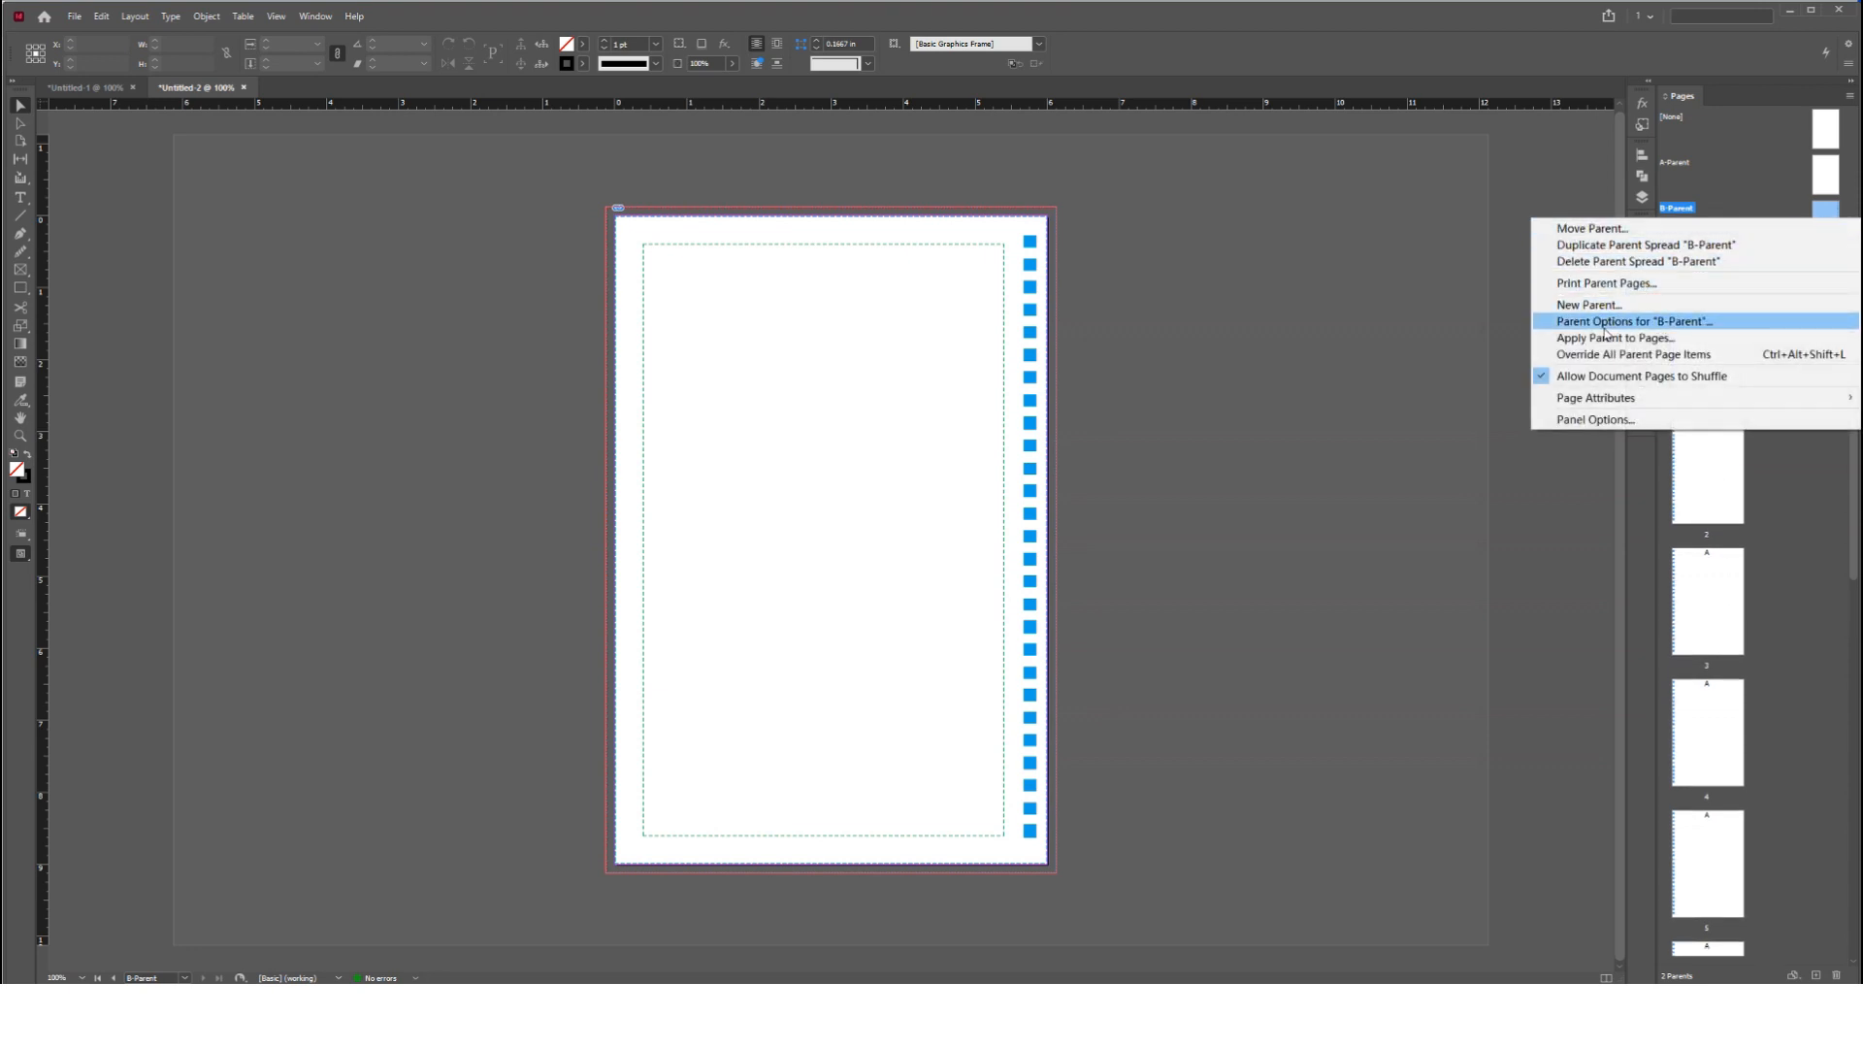
{"action": "left_click", "coordinate": [1603, 338]}
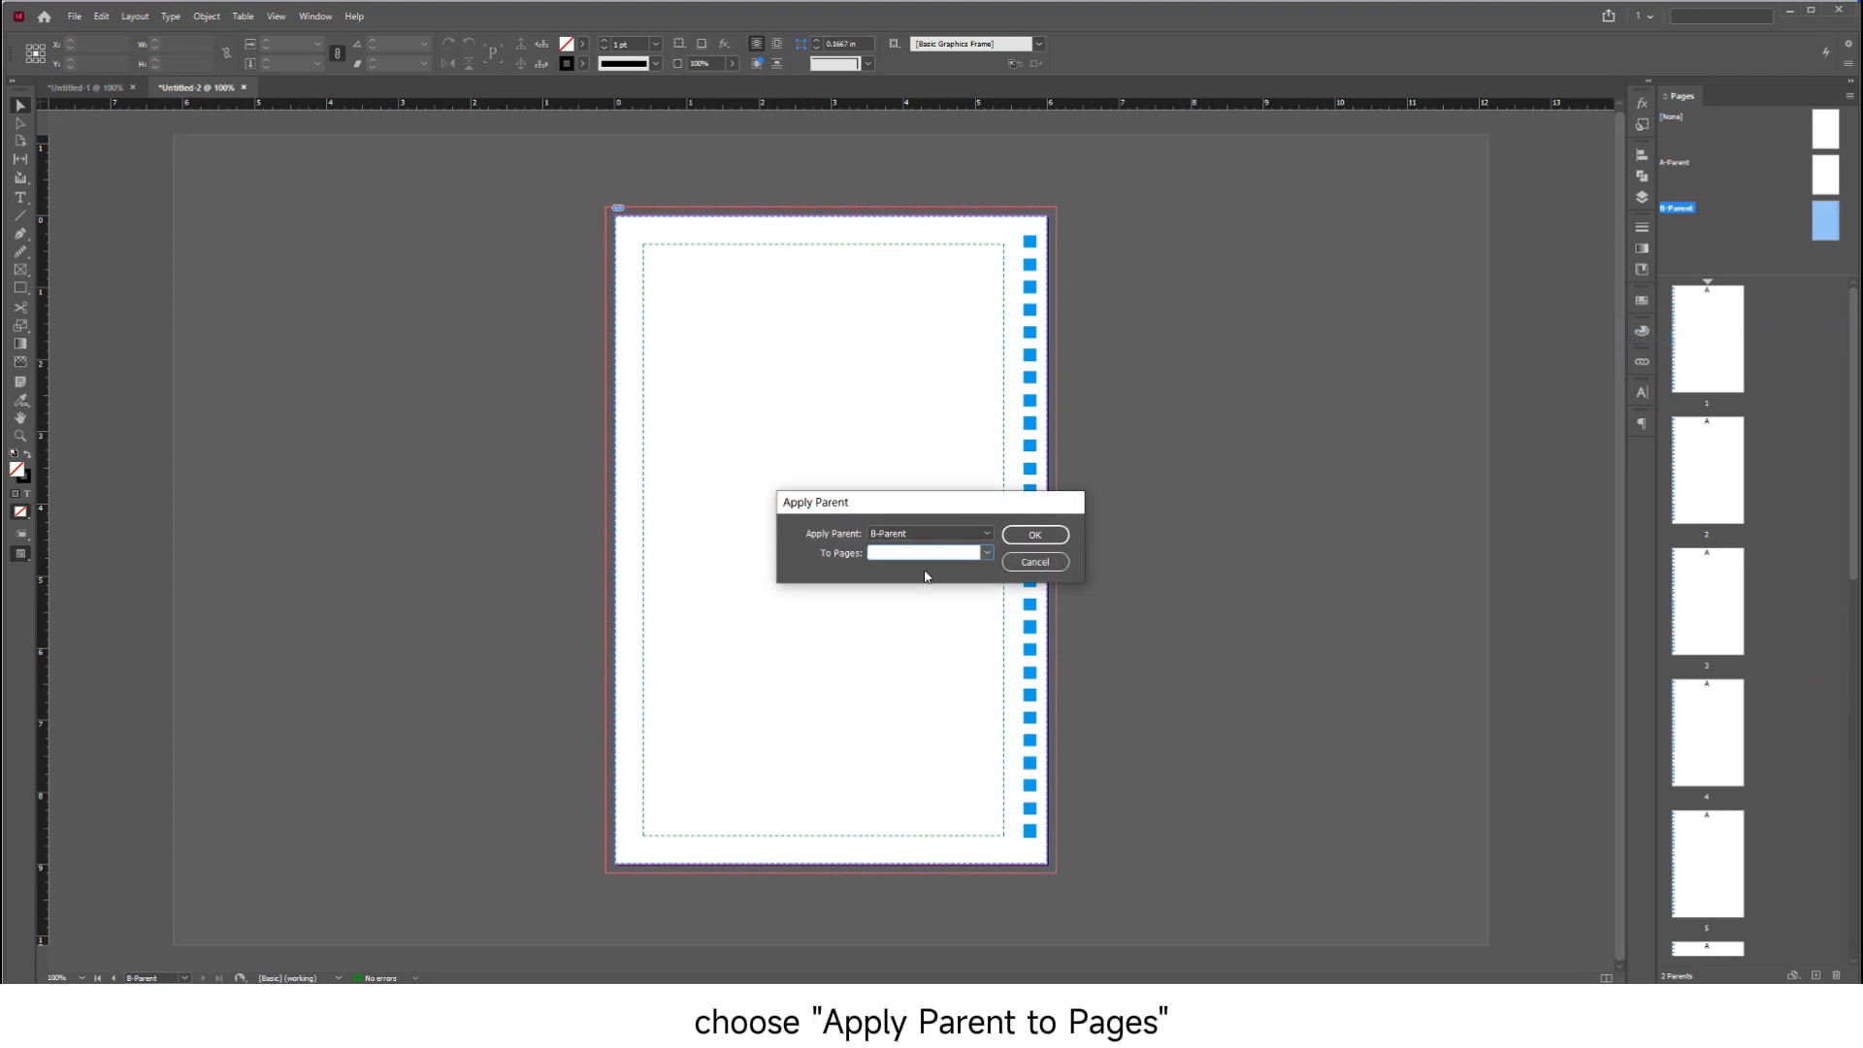
{"action": "type", "text": "2,4,6,8,10,12"}
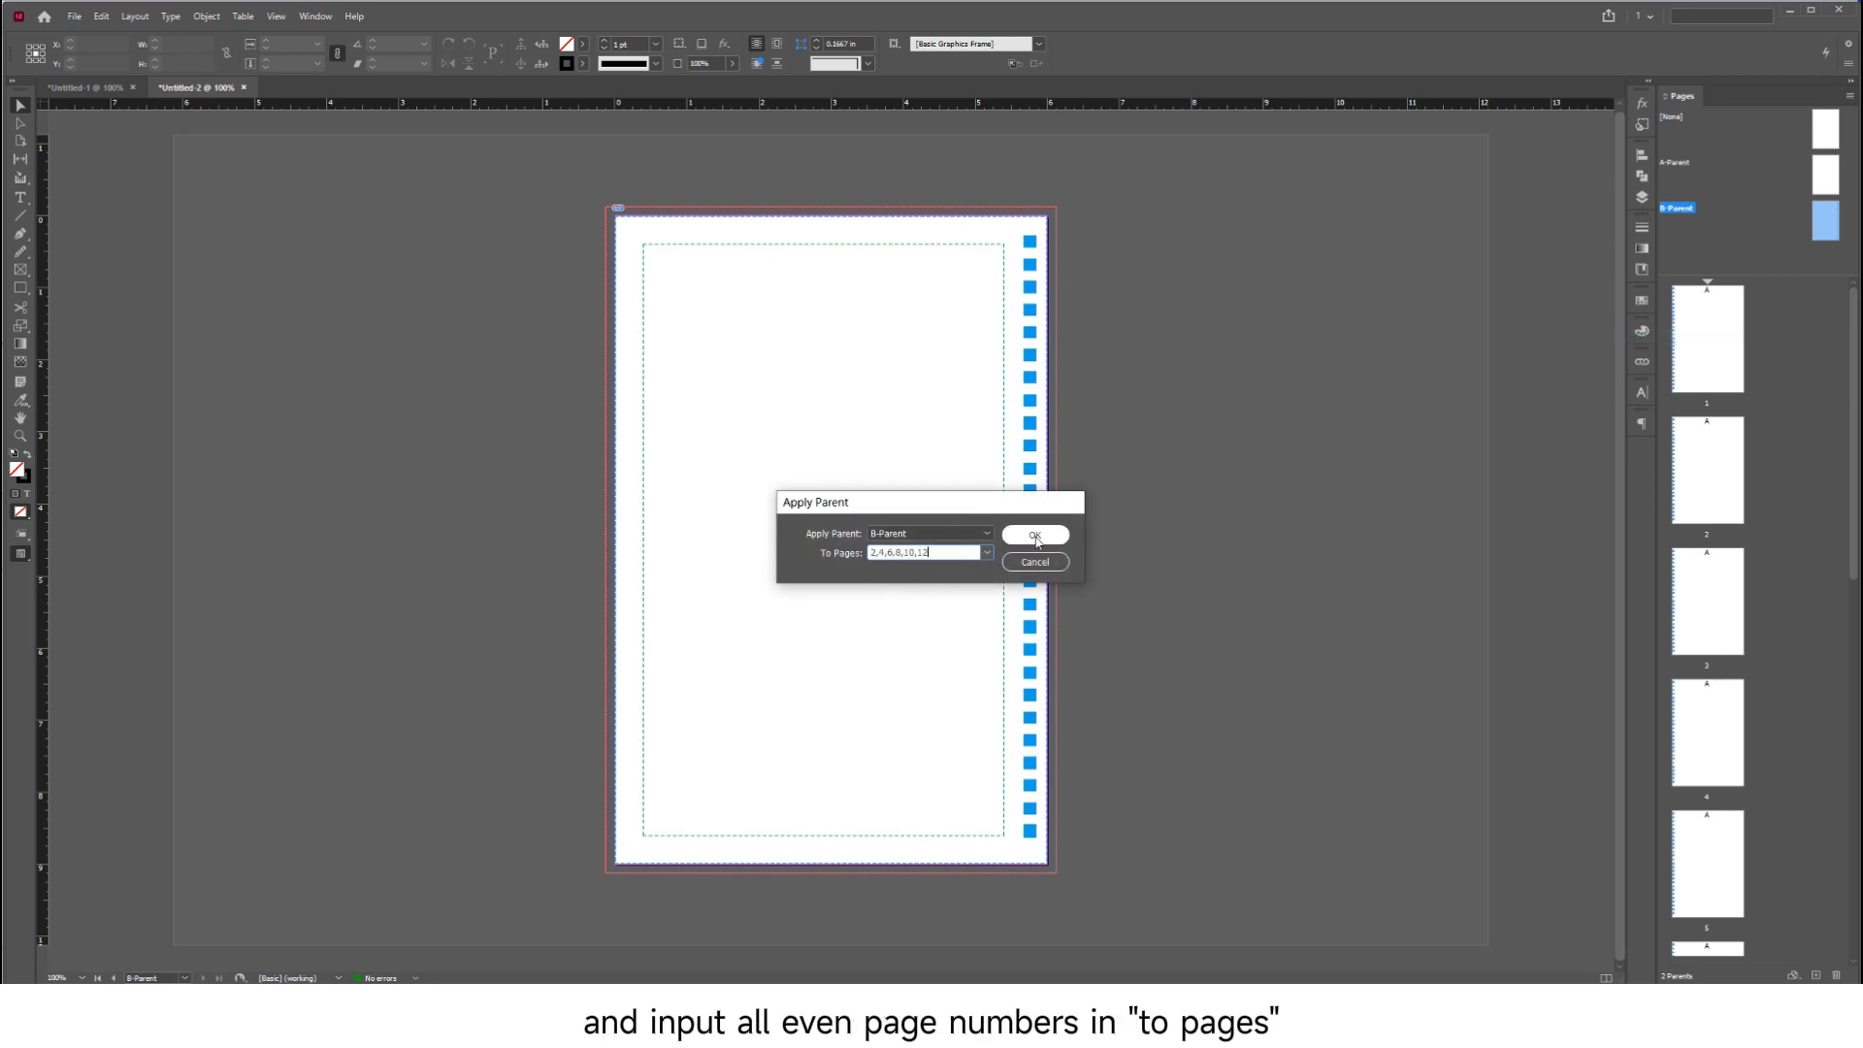
{"action": "left_click", "coordinate": [1019, 537]}
{"action": "double_click", "coordinate": [1707, 362]}
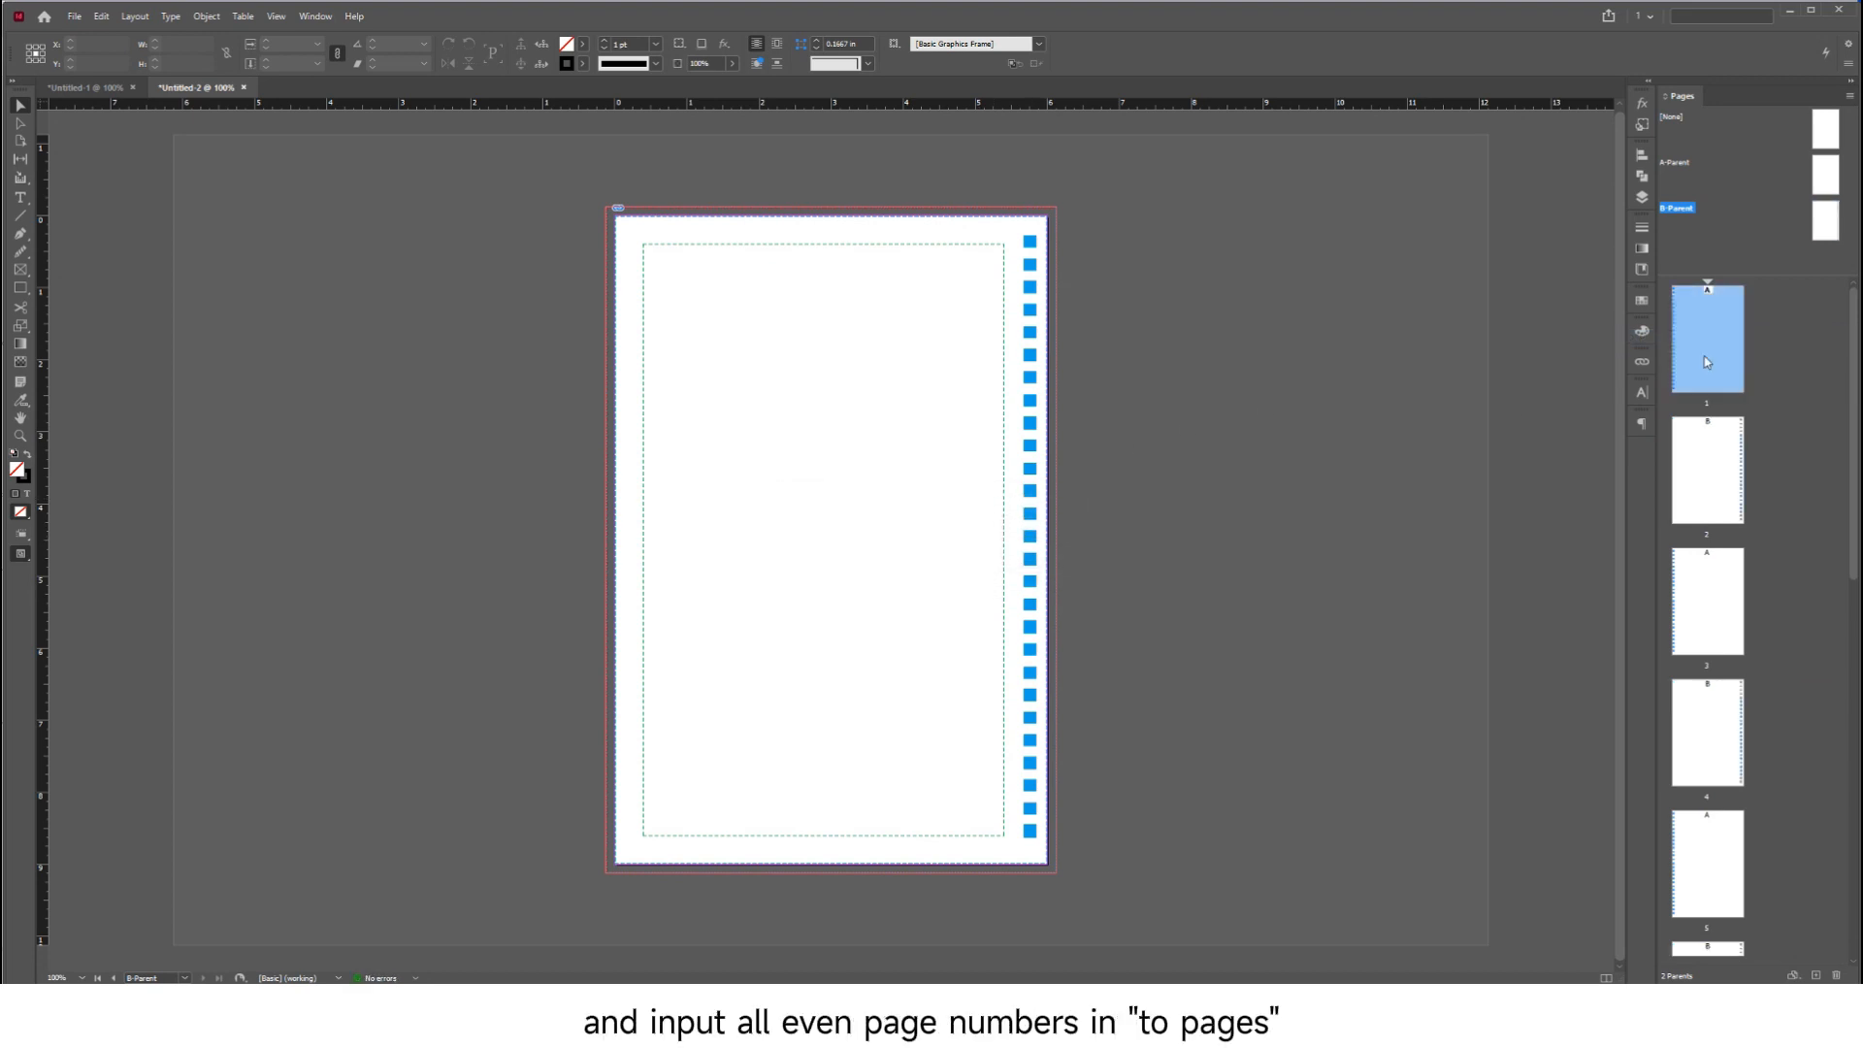
{"action": "scroll", "coordinate": [1211, 473], "scroll_direction": "down", "scroll_amount": 5}
{"action": "scroll", "coordinate": [1210, 480], "scroll_direction": "down", "scroll_amount": 15}
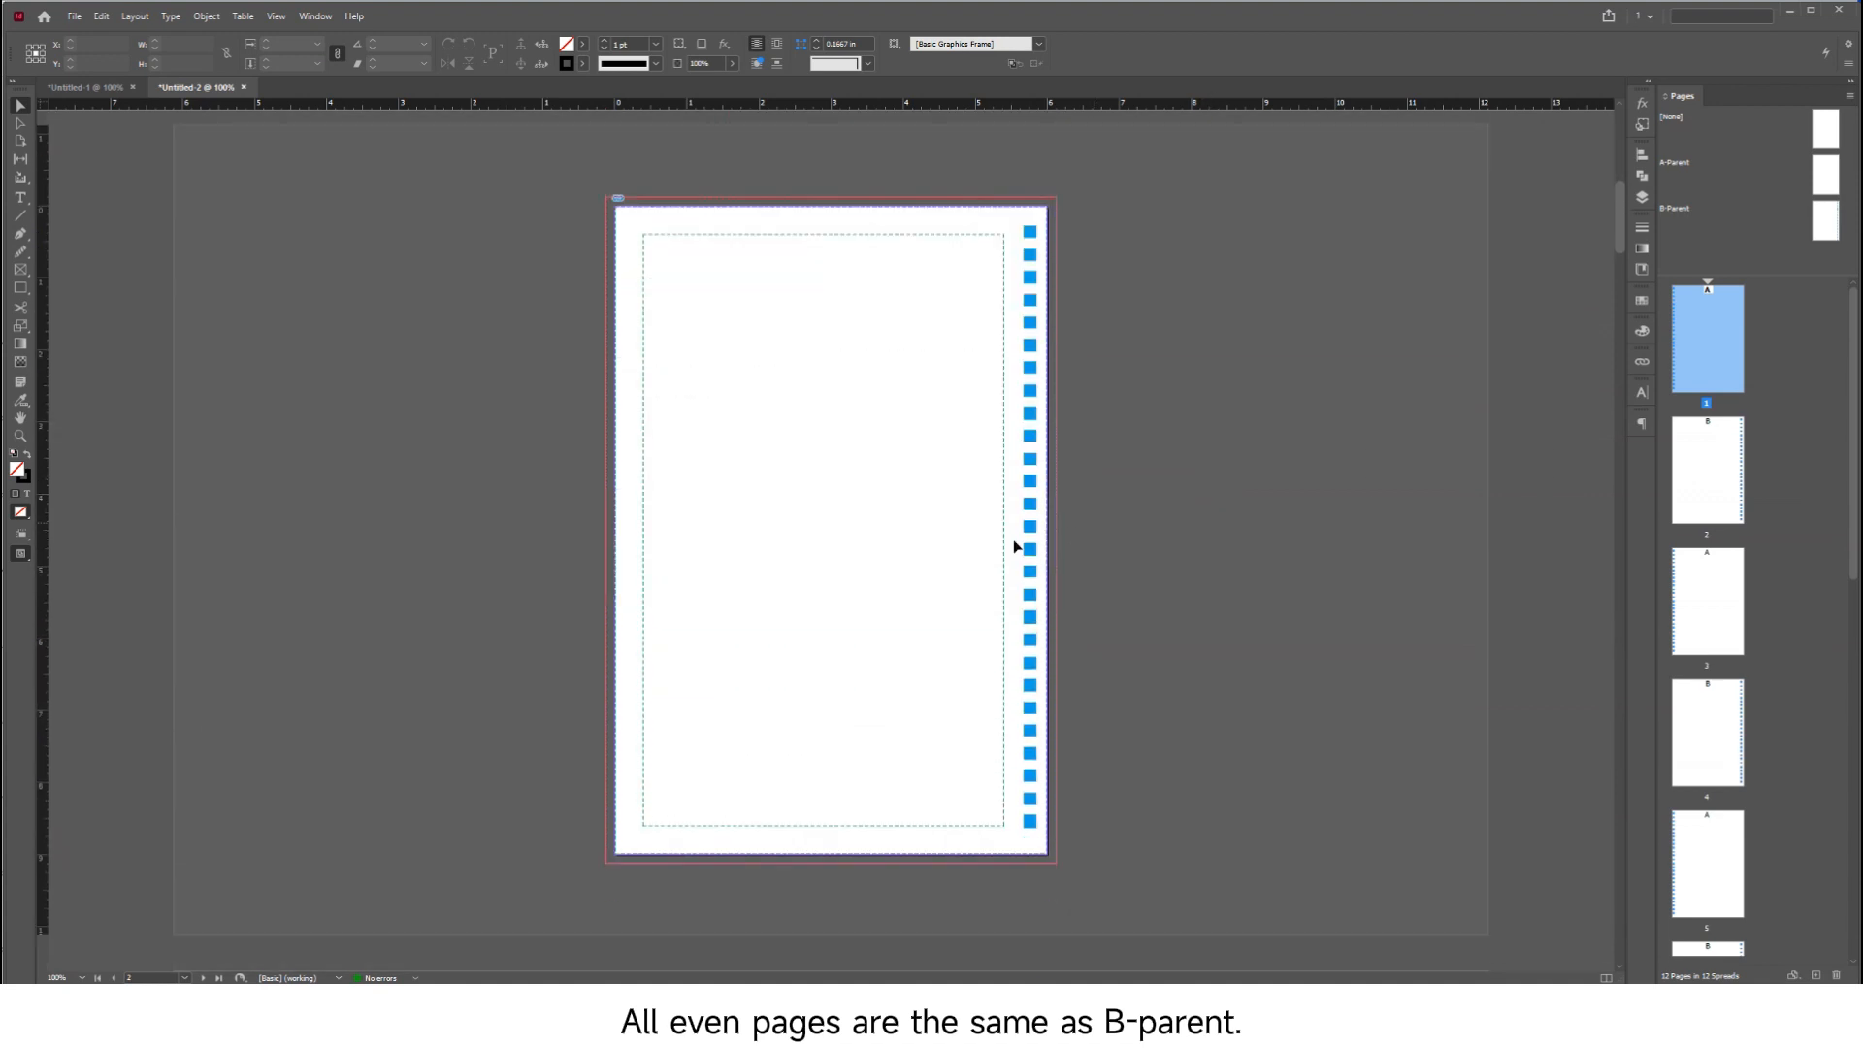
{"action": "scroll", "coordinate": [921, 654], "scroll_direction": "down", "scroll_amount": 10}
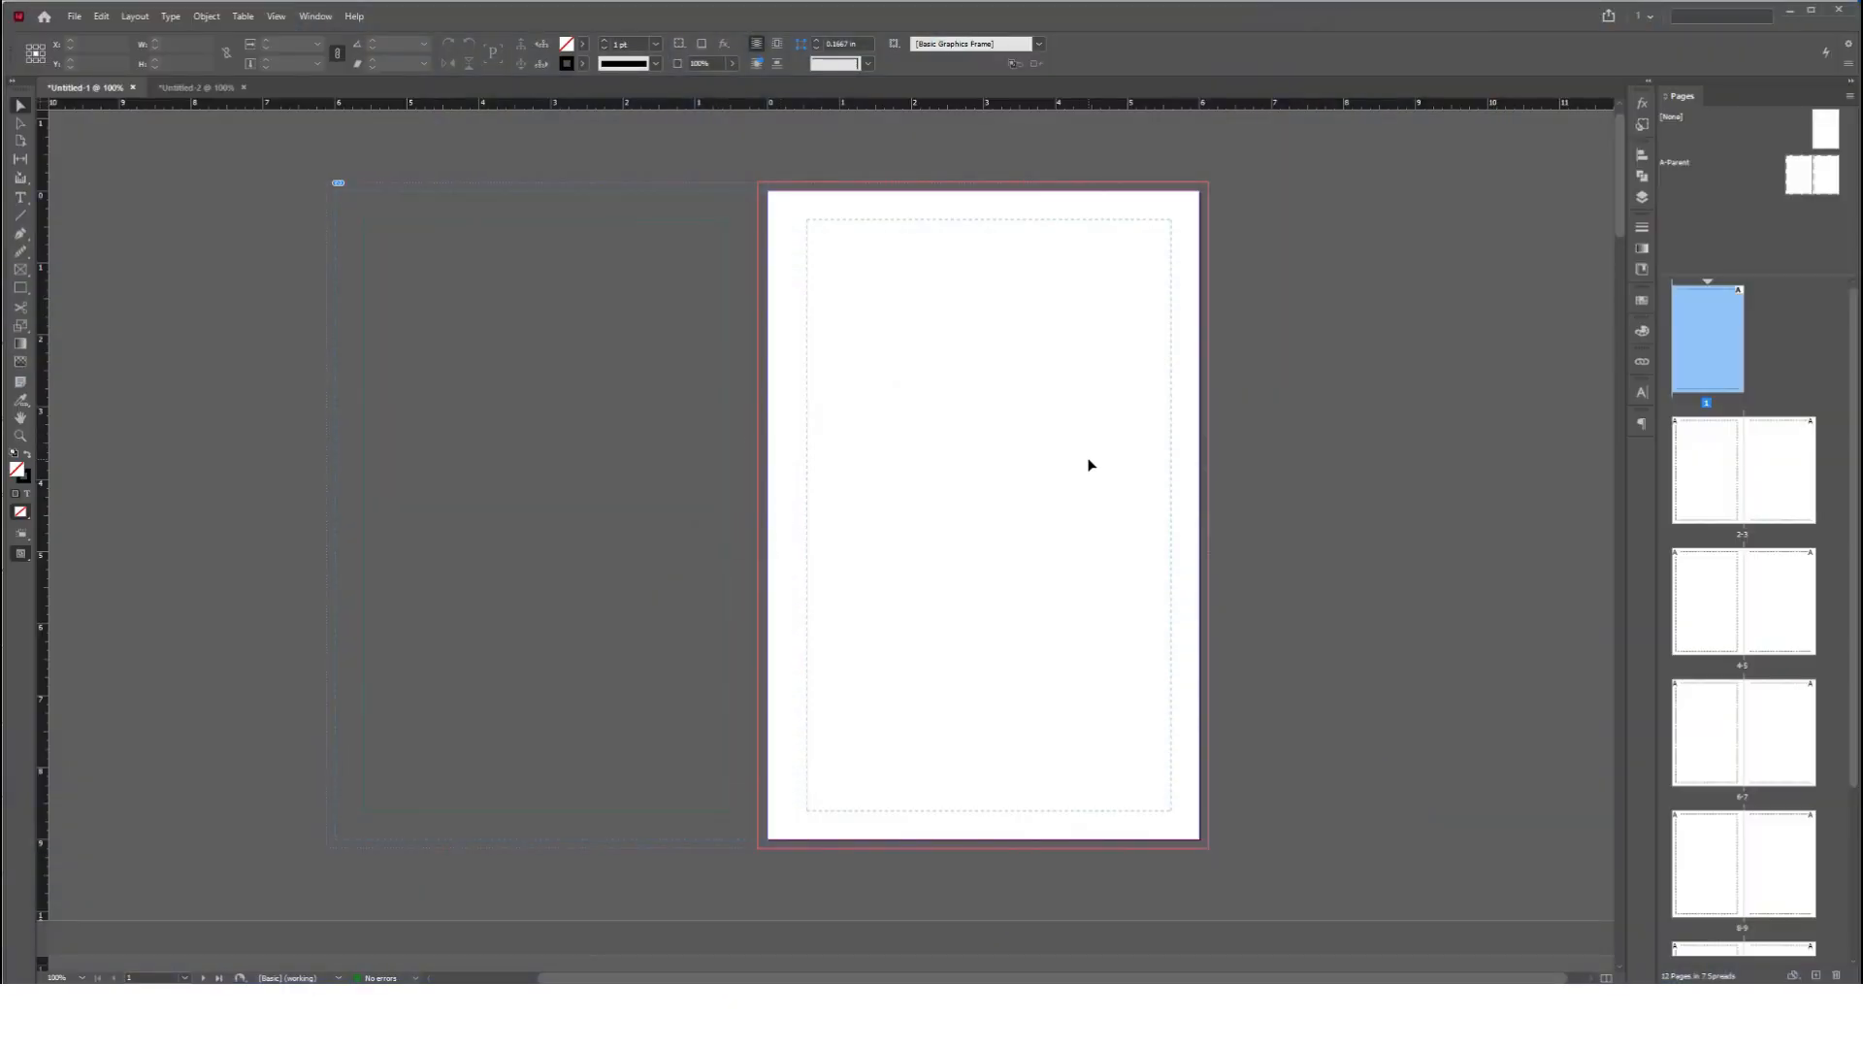
In the Untitled-1 document, confirm the colour settings with Japan Color 2001 Coated as the CMYK working space
{"action": "left_click", "coordinate": [101, 16]}
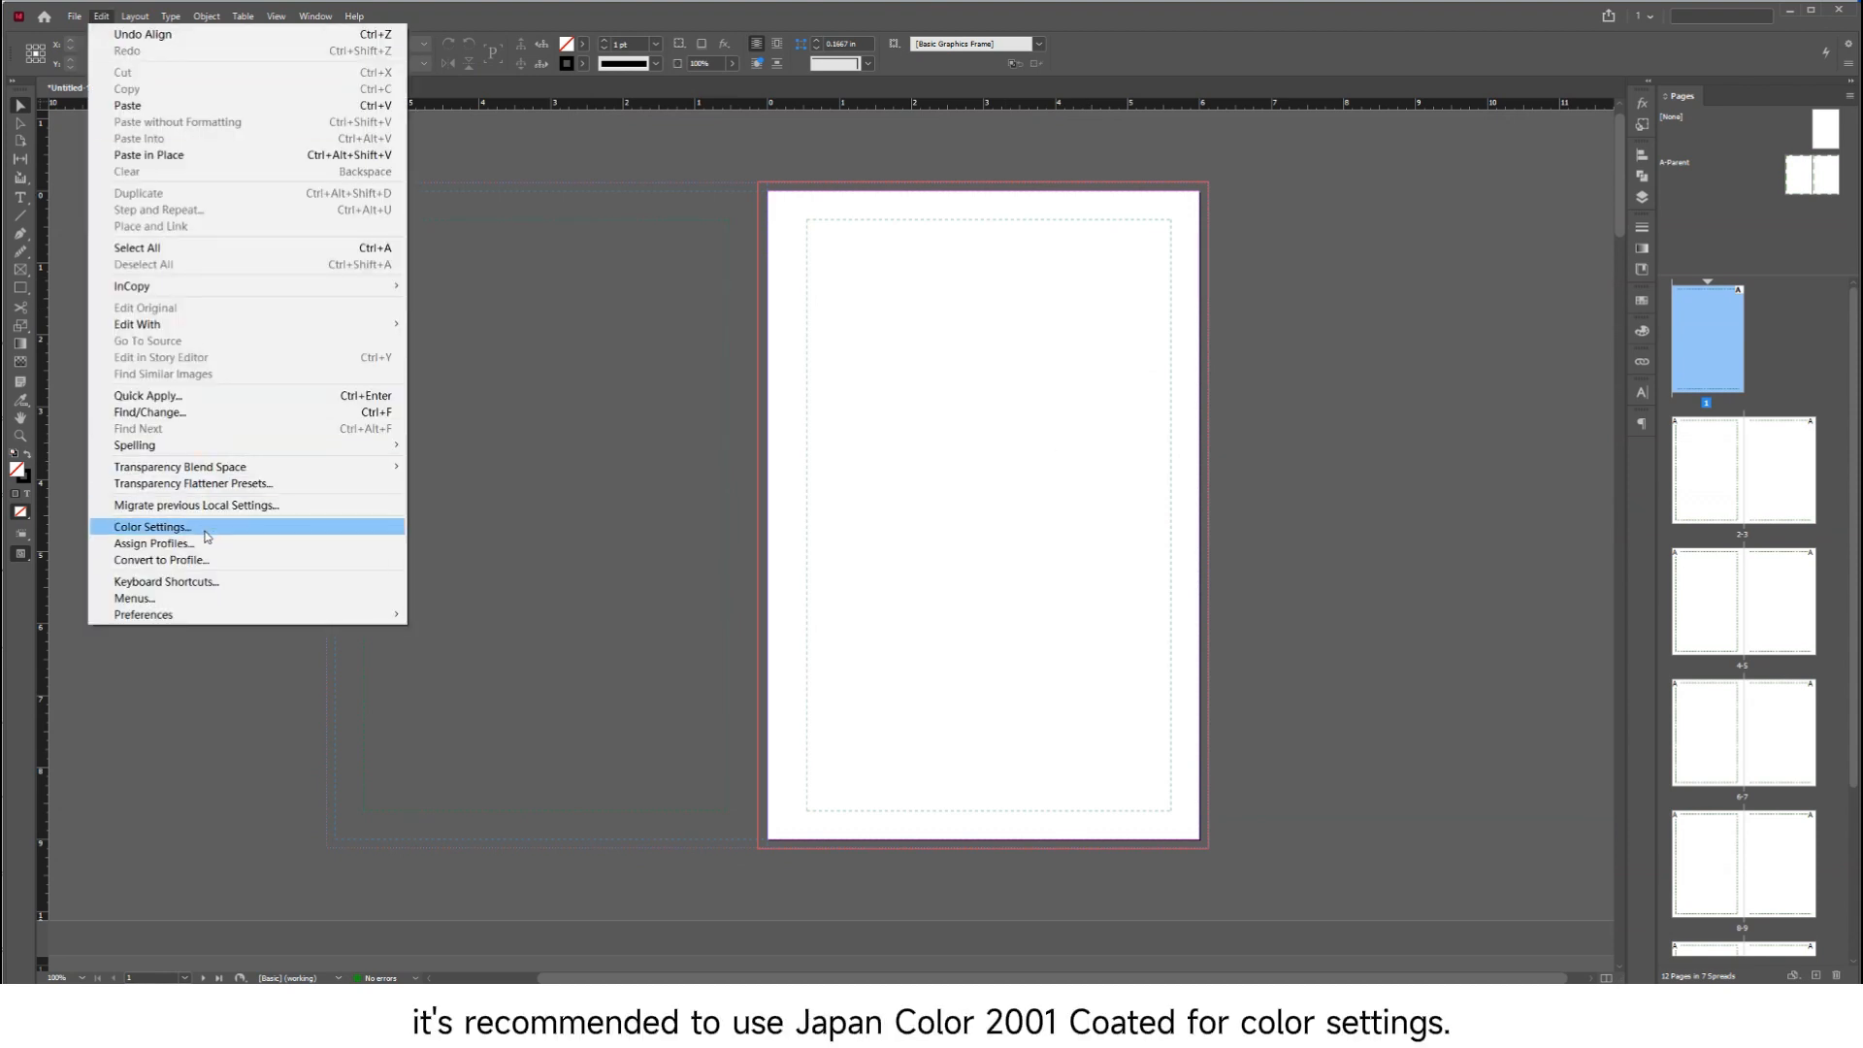
{"action": "left_click", "coordinate": [156, 527]}
{"action": "mouse_move", "coordinate": [419, 552]}
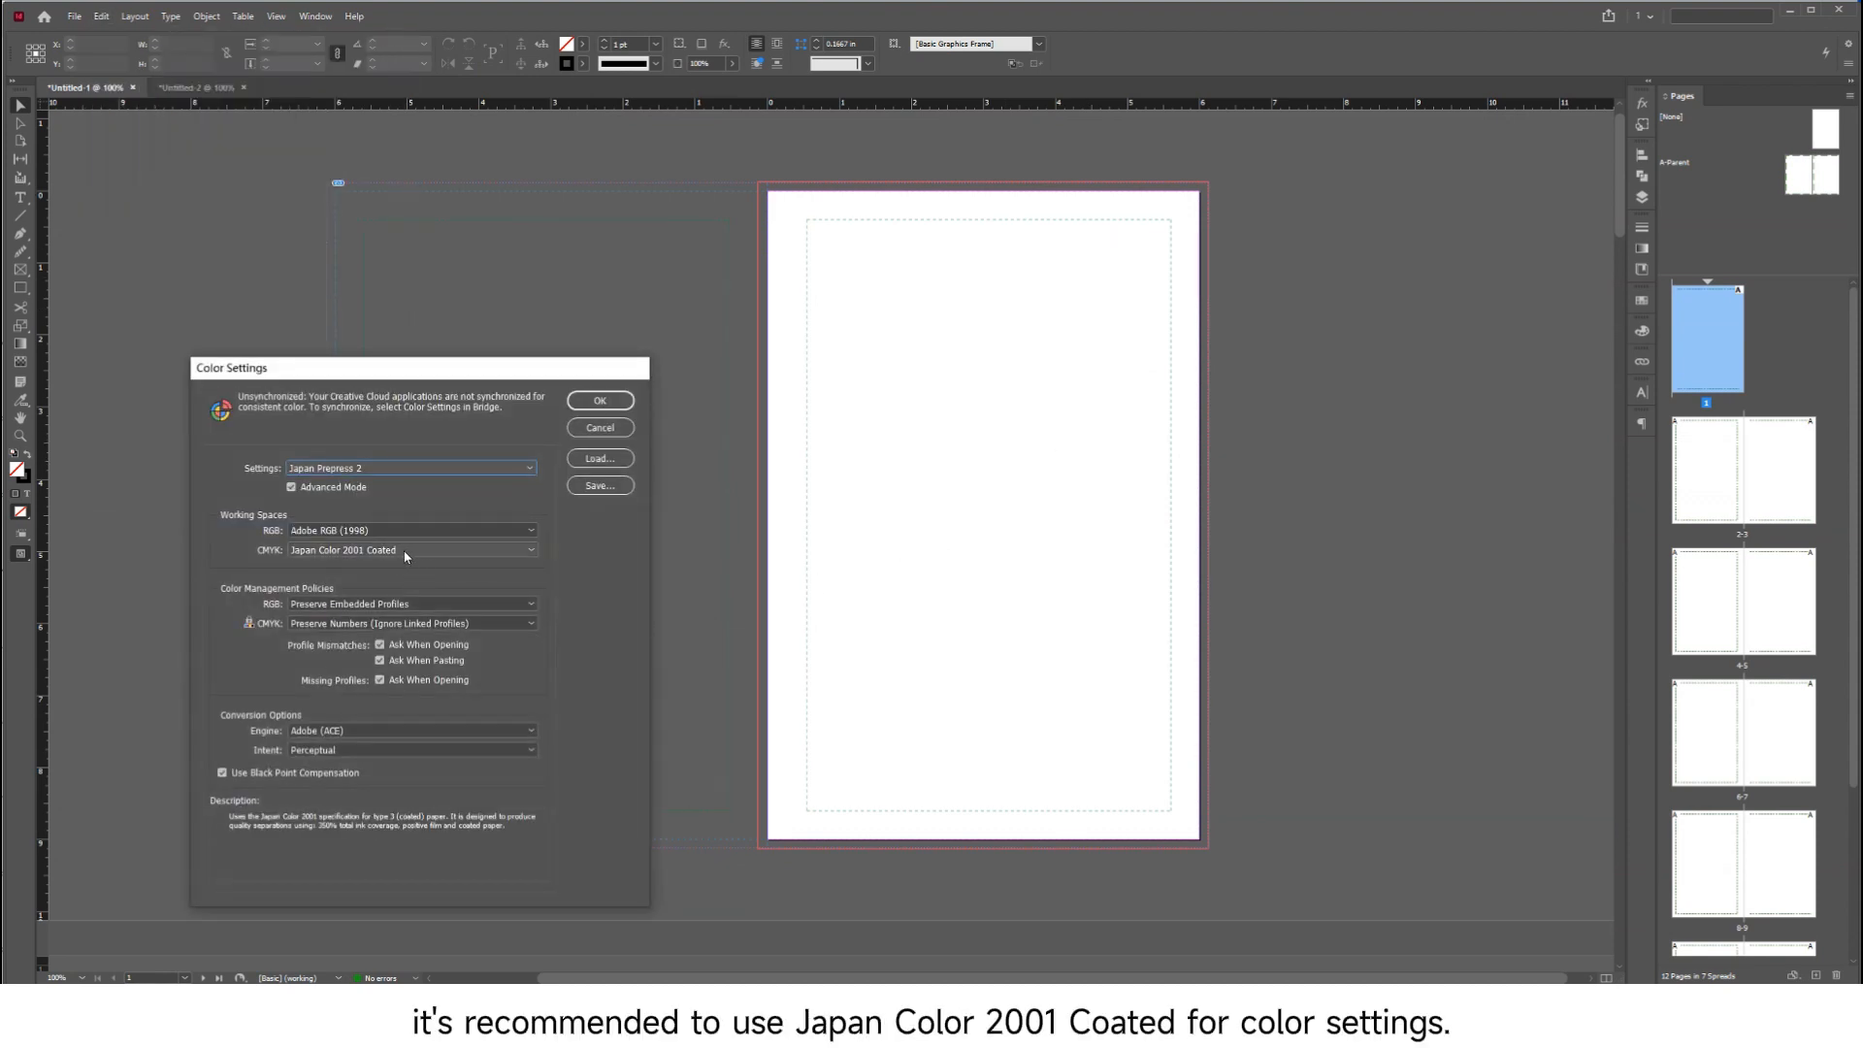
{"action": "left_click", "coordinate": [600, 400]}
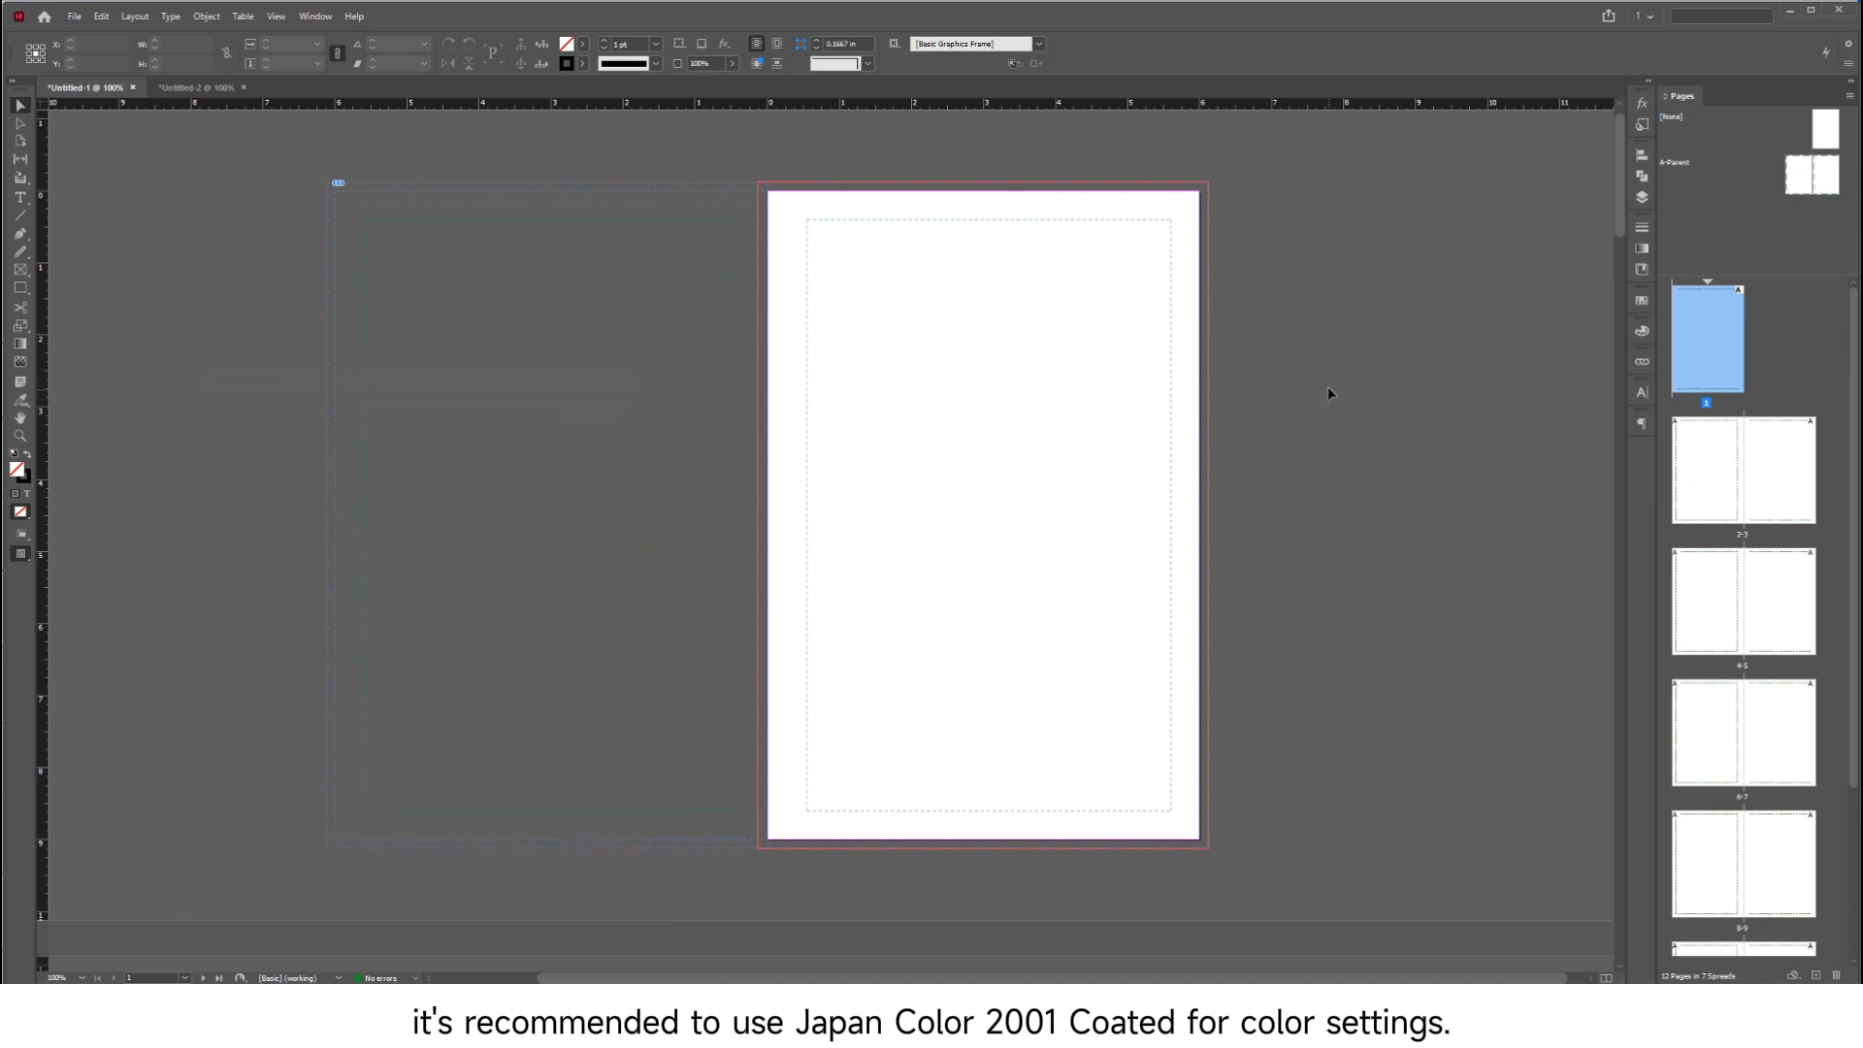
Create a new layer and move it below the layer containing the template
{"action": "left_click", "coordinate": [1641, 201]}
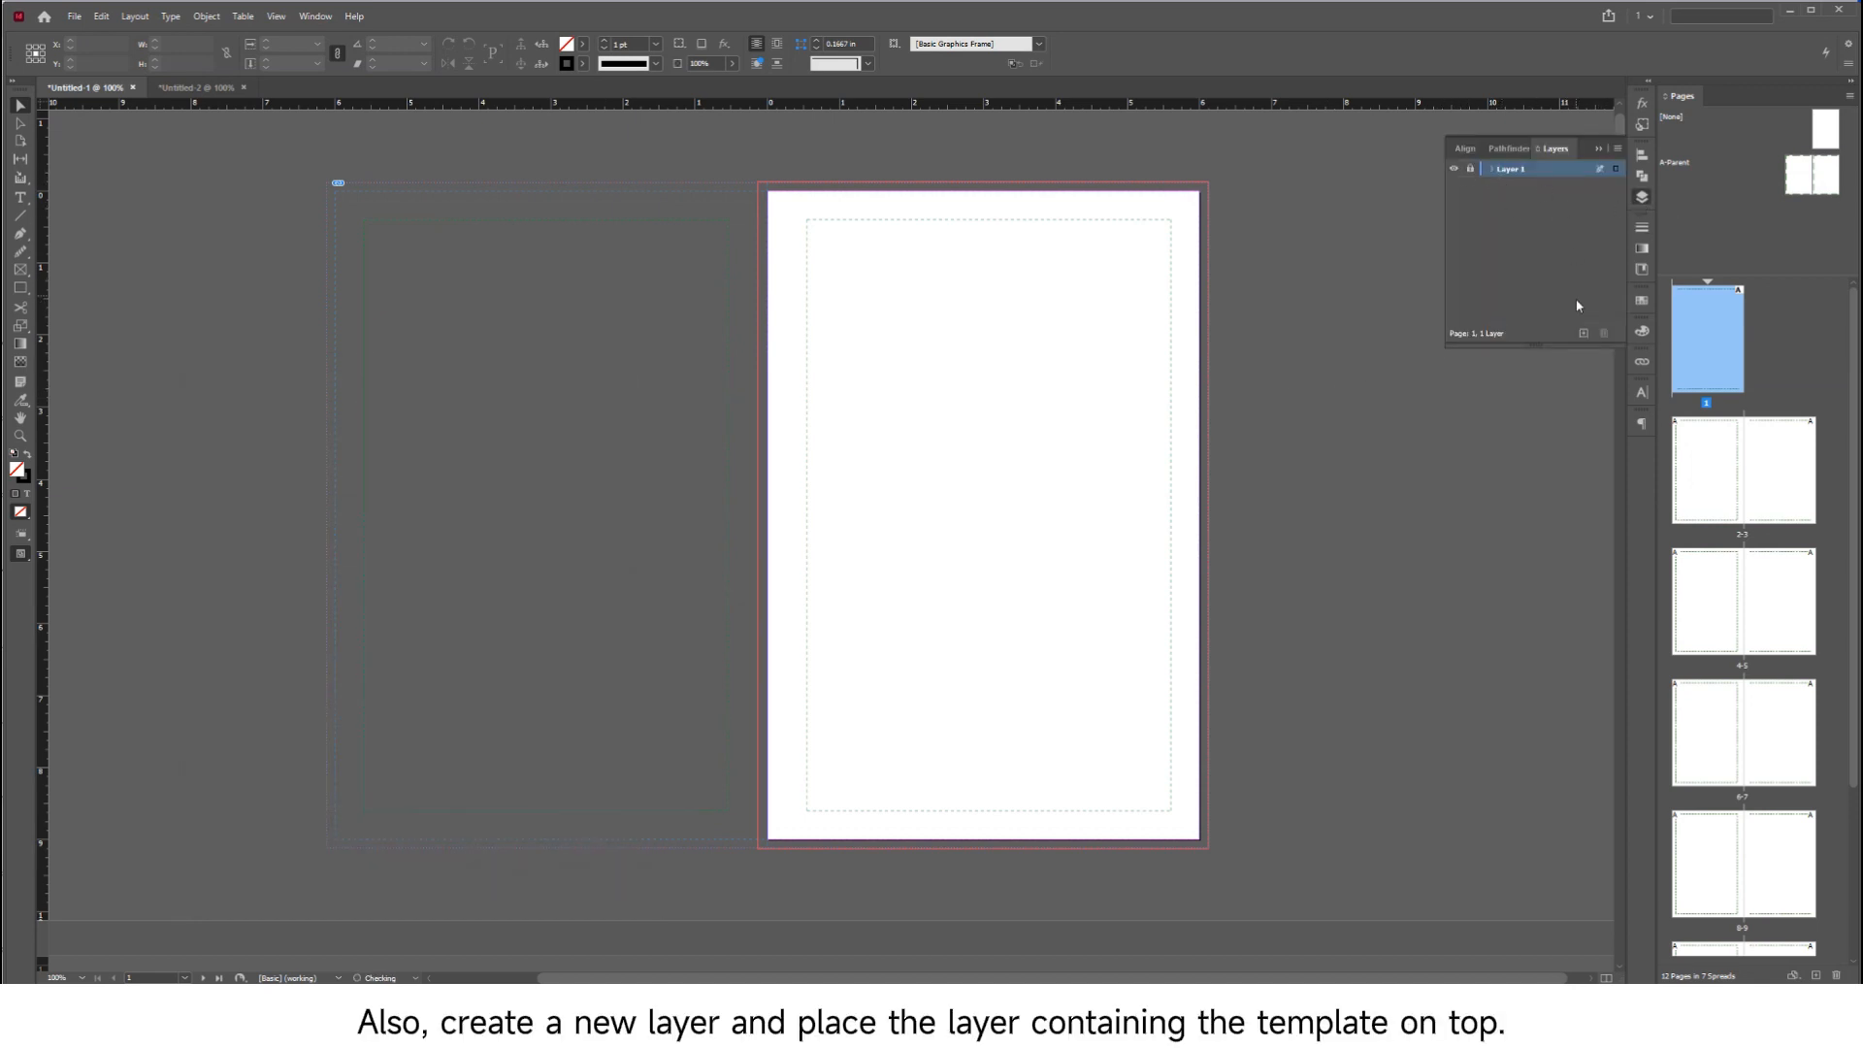
{"action": "left_click", "coordinate": [1583, 333]}
{"action": "left_click_drag", "start_coordinate": [1544, 166], "coordinate": [1523, 193]}
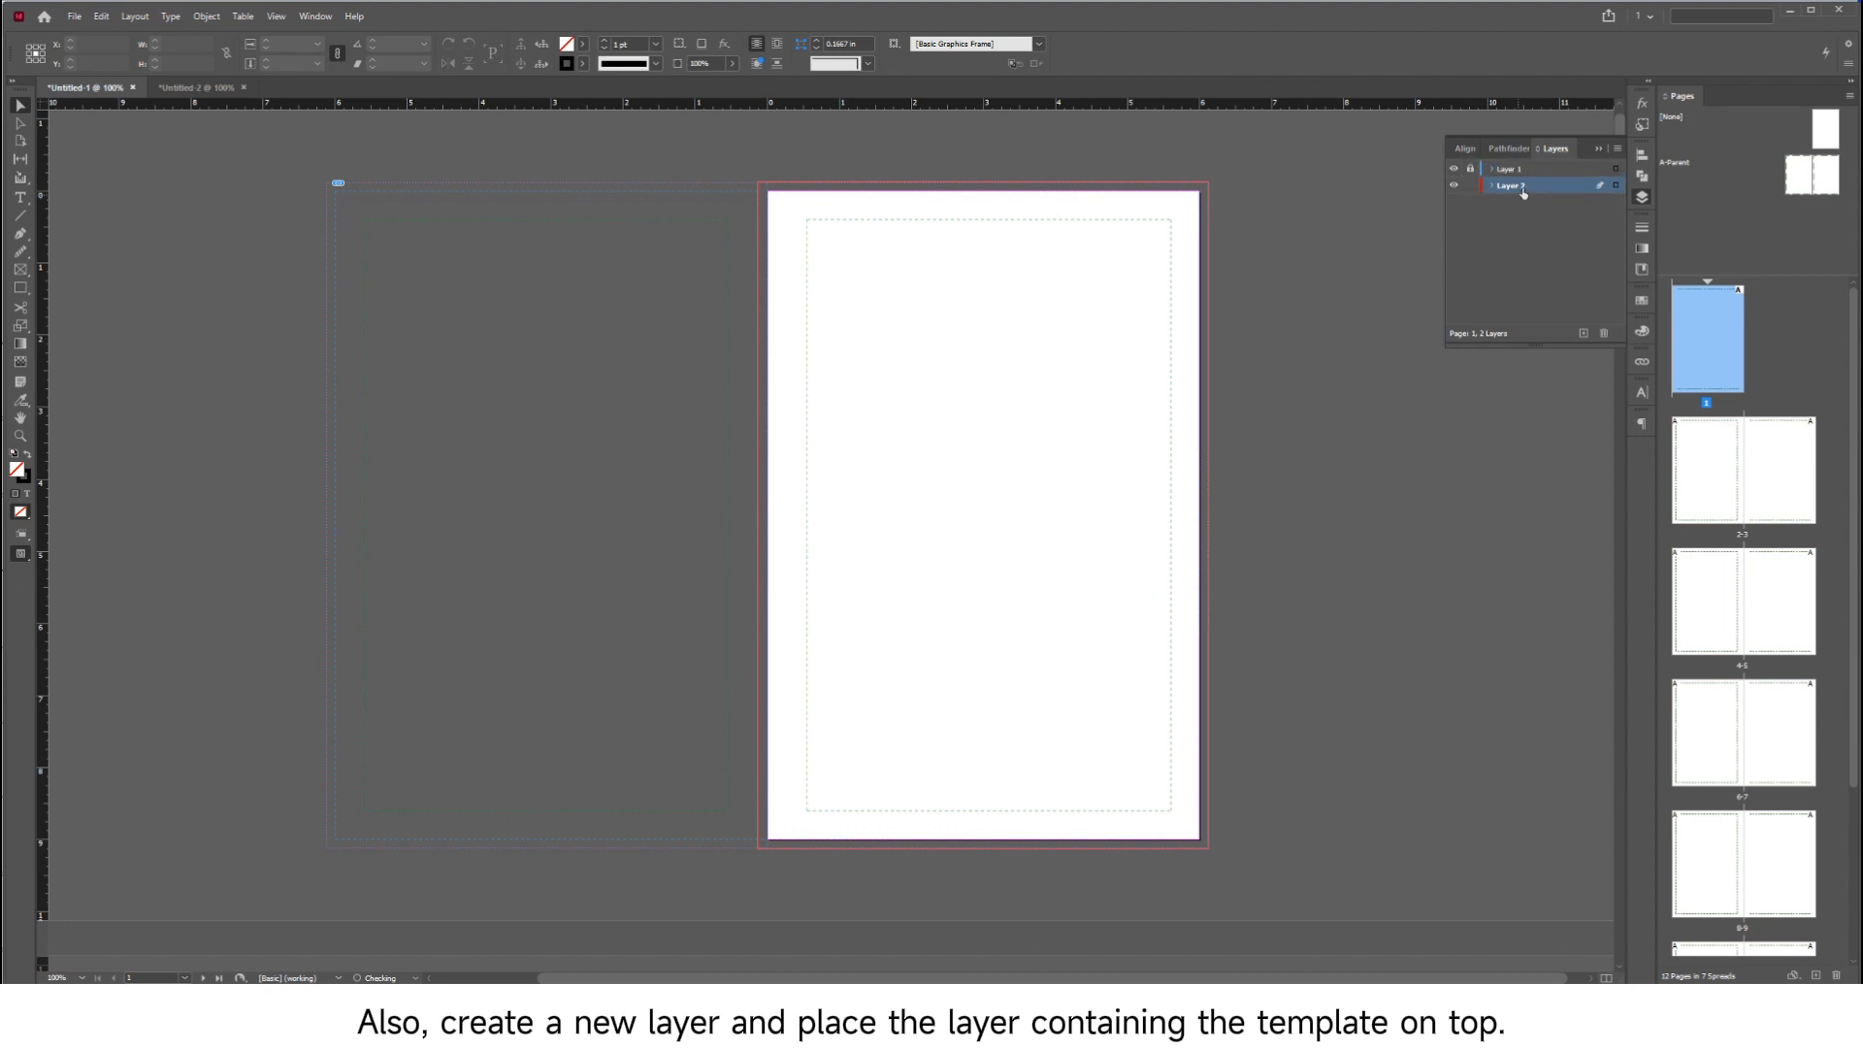
Show the document's linked files and examine the pages 2-3 spread against the bleed and safety lines
{"action": "left_click", "coordinate": [318, 17]}
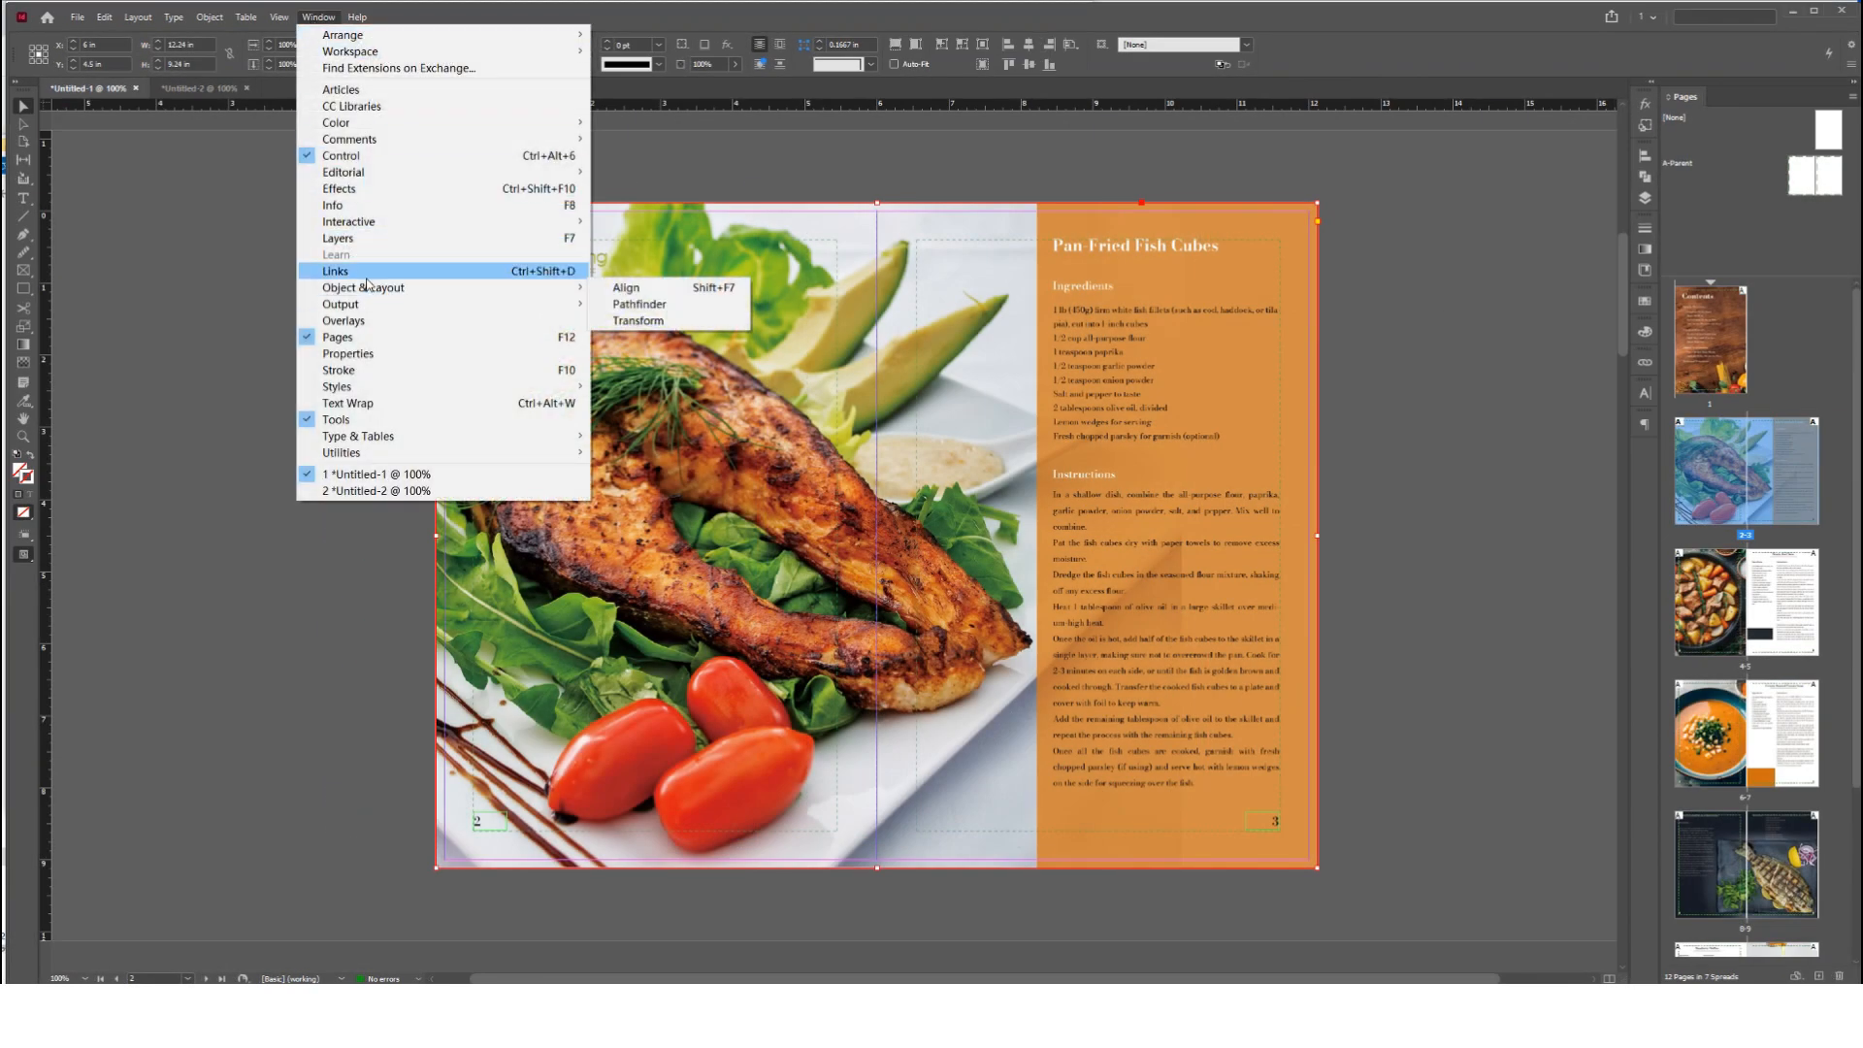
{"action": "left_click", "coordinate": [367, 273]}
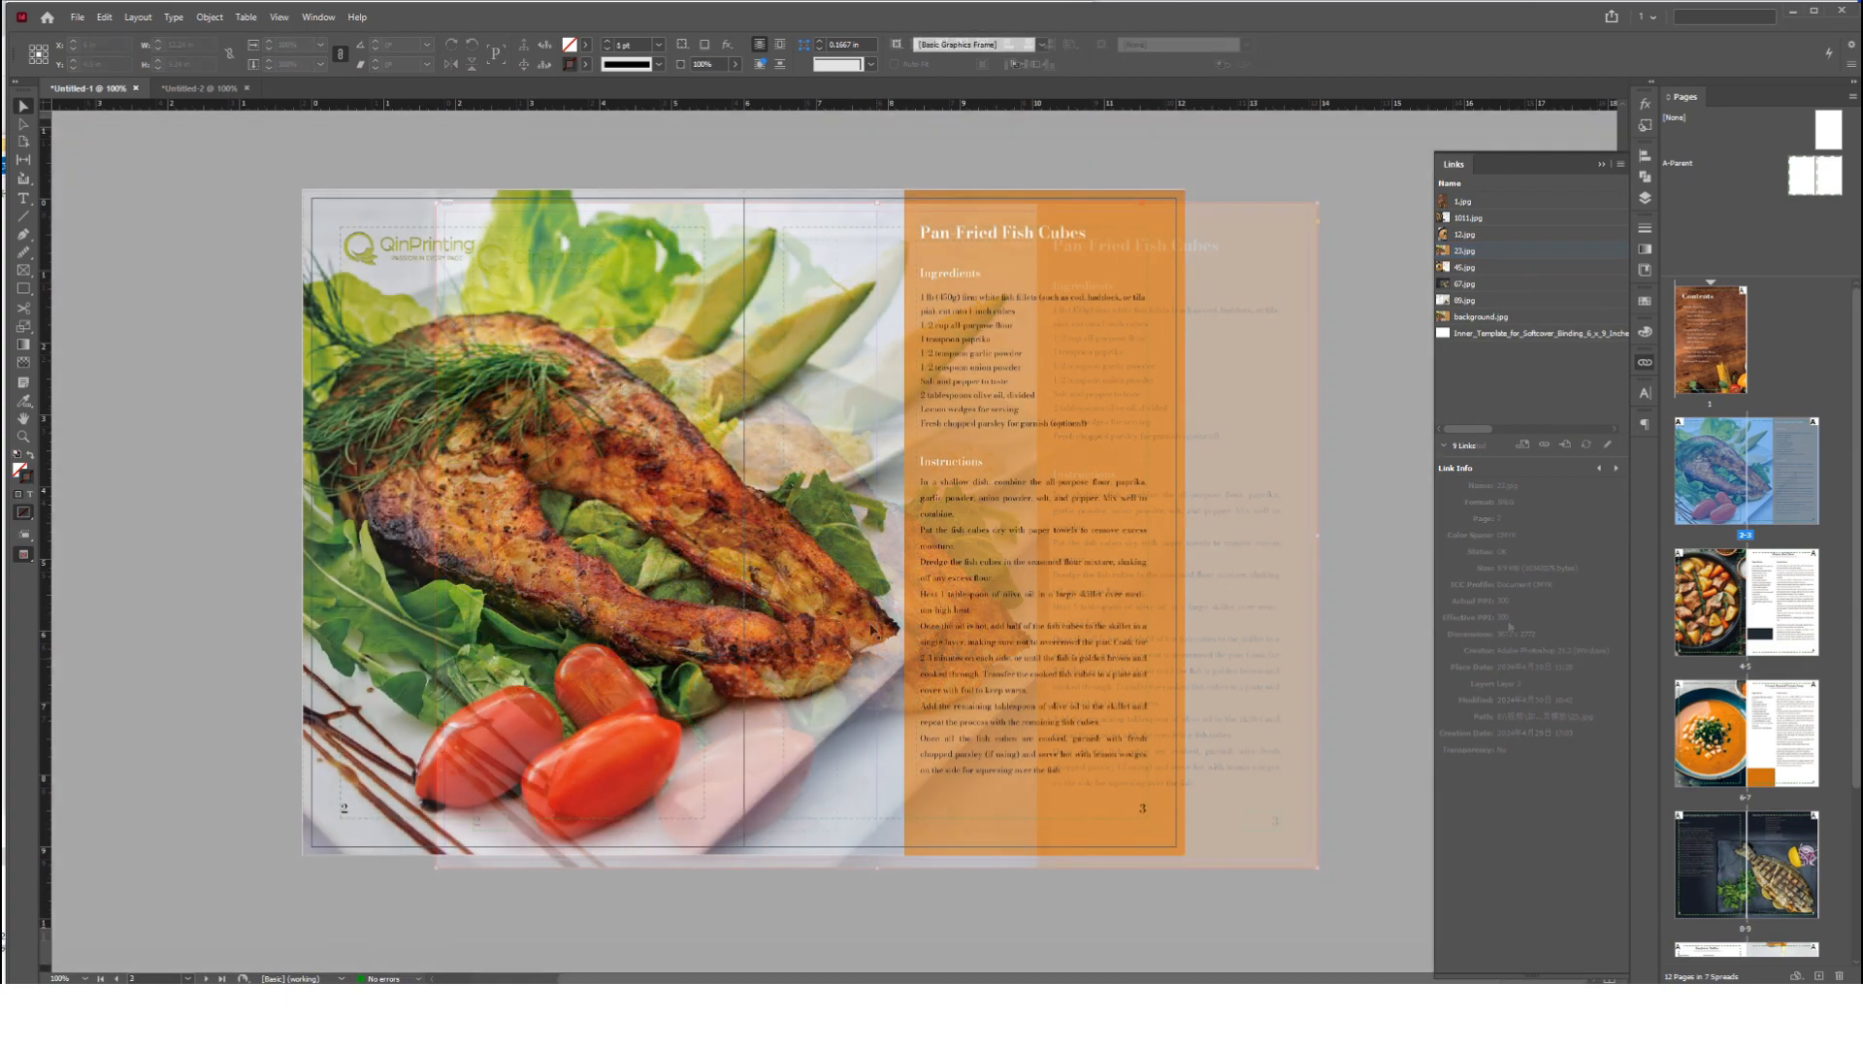
{"action": "scroll", "coordinate": [279, 210], "scroll_direction": "up", "scroll_amount": 4}
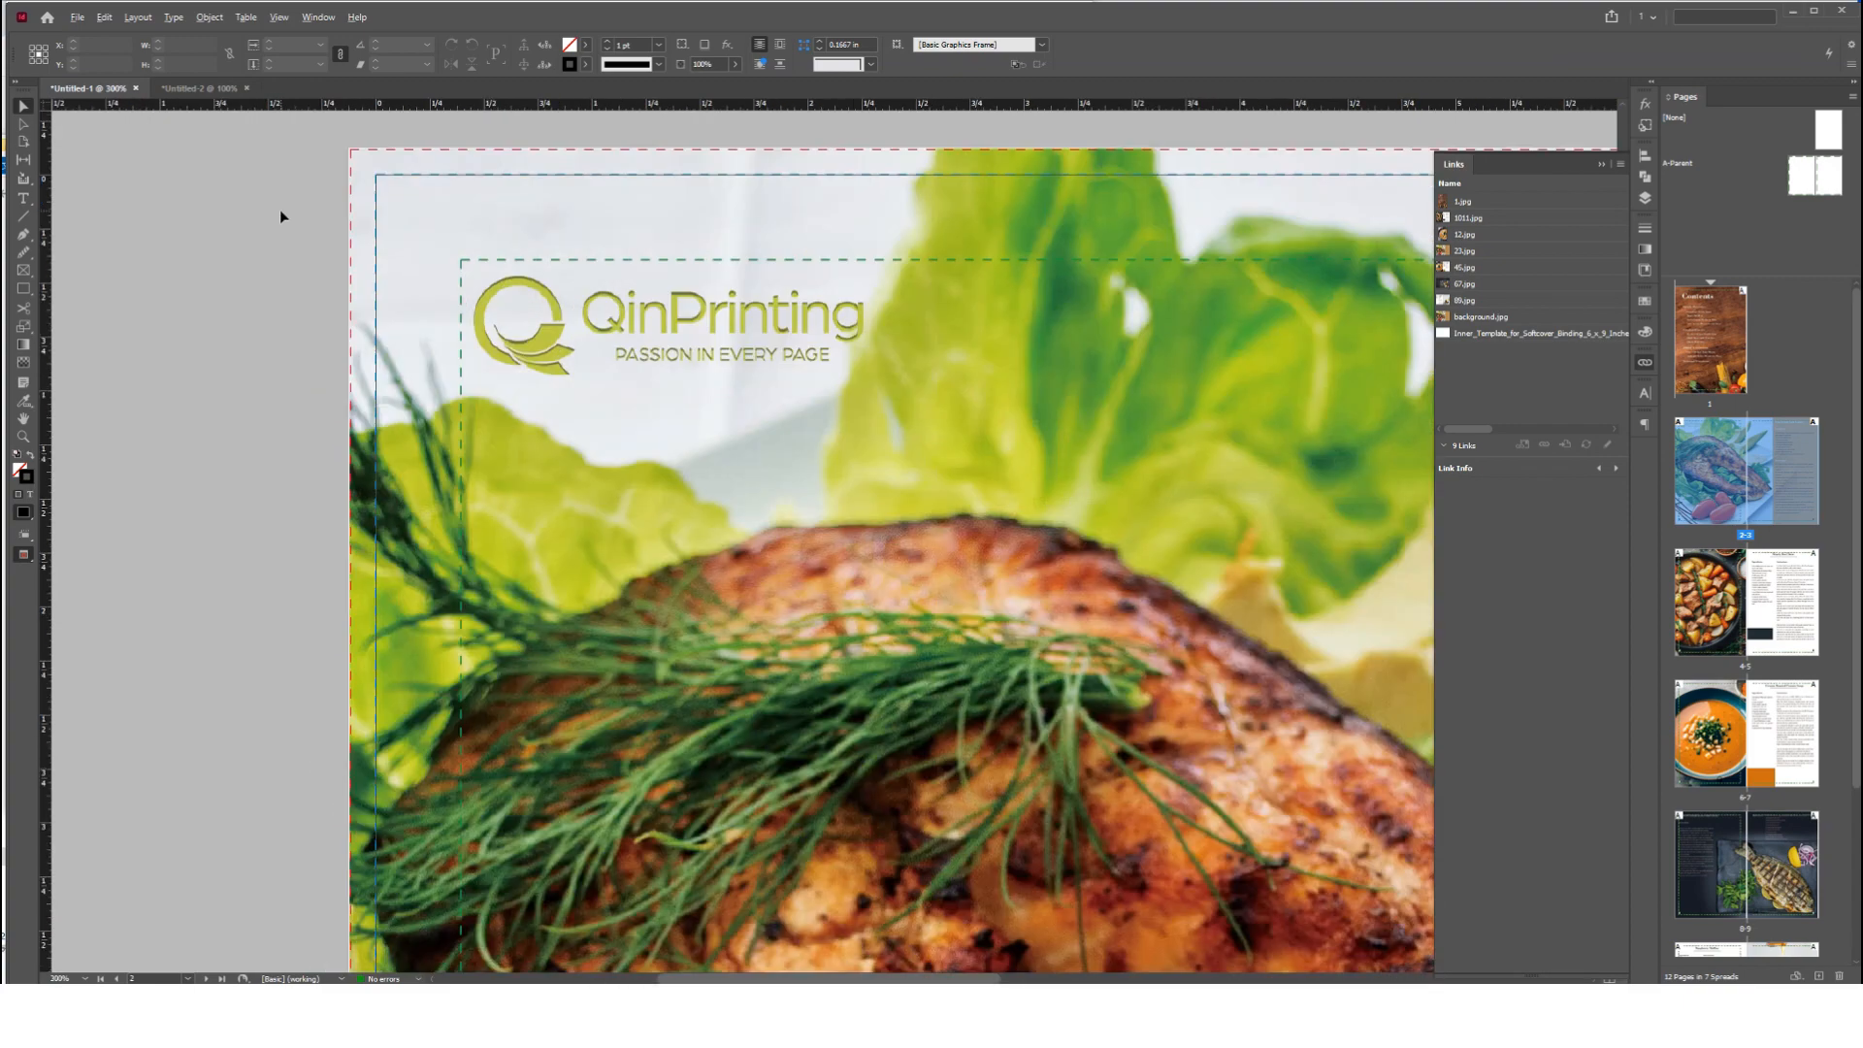
{"action": "scroll", "coordinate": [320, 202], "scroll_direction": "down", "scroll_amount": 5}
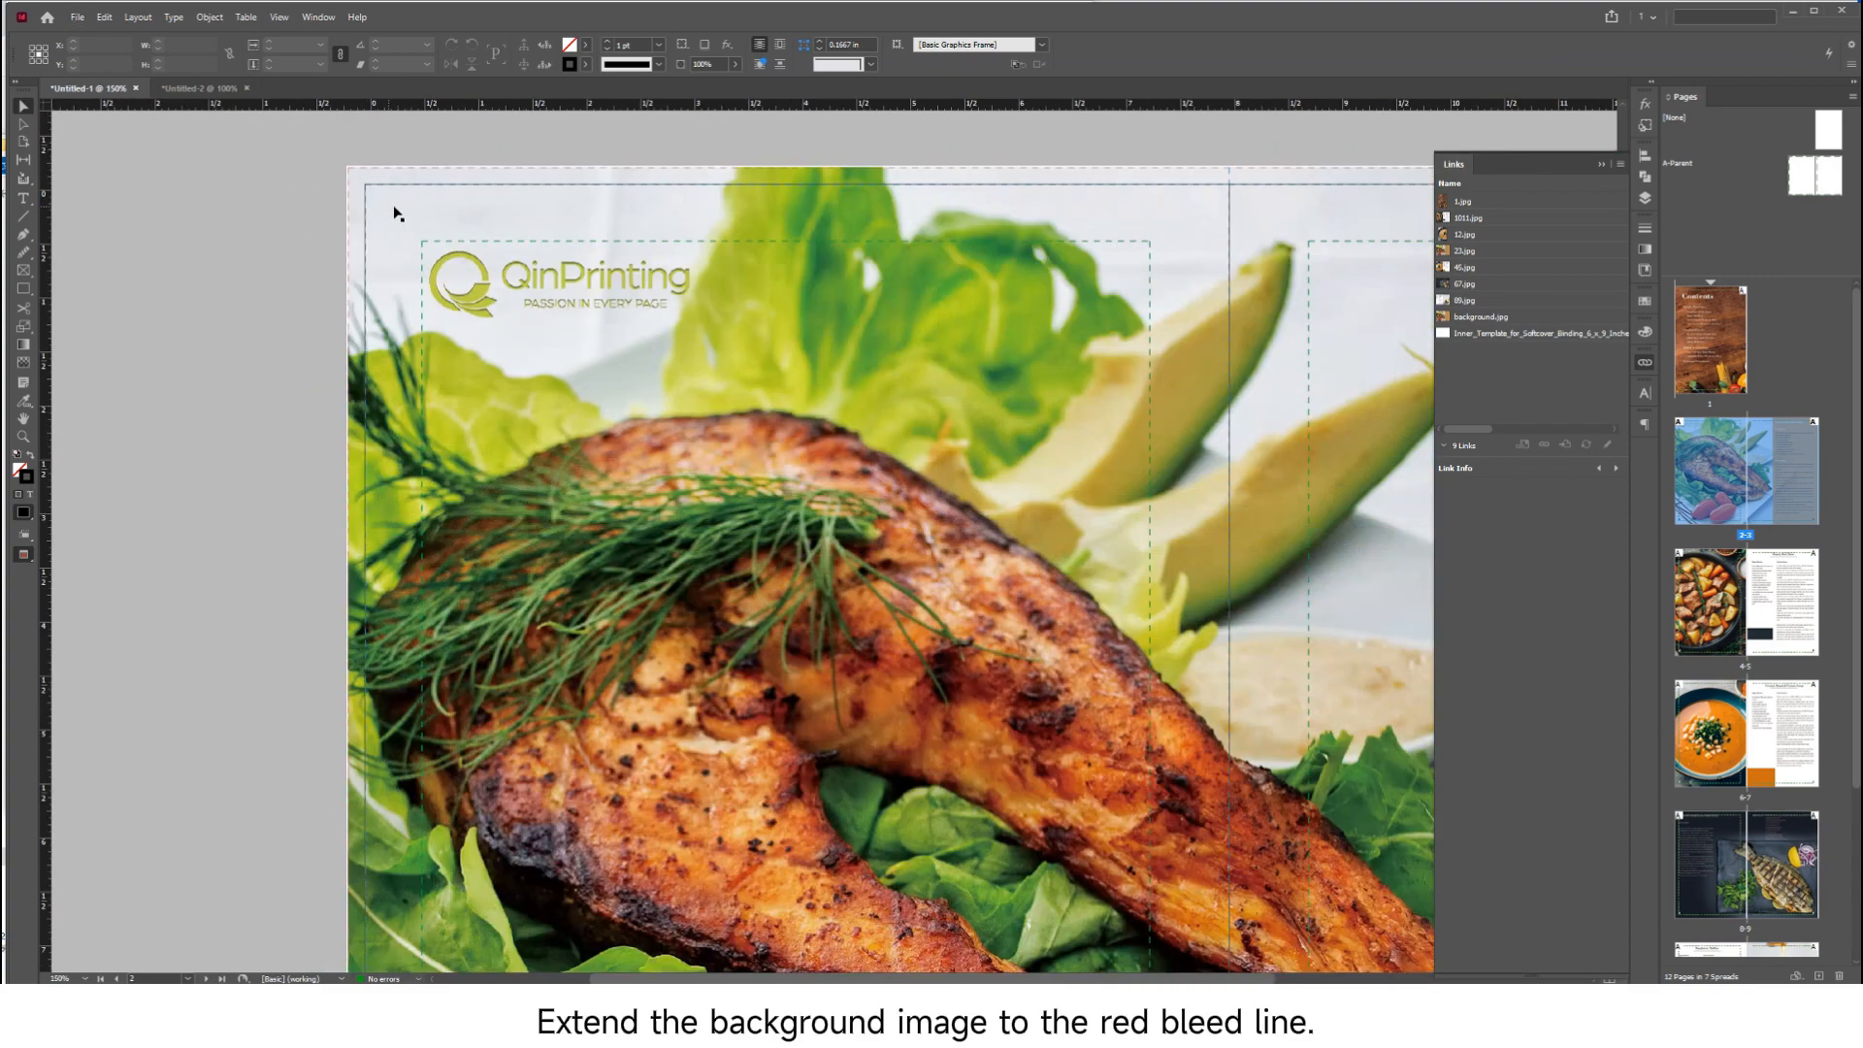
{"action": "scroll", "coordinate": [541, 561], "scroll_direction": "down", "scroll_amount": 3}
{"action": "scroll", "coordinate": [540, 561], "scroll_direction": "up", "scroll_amount": 5}
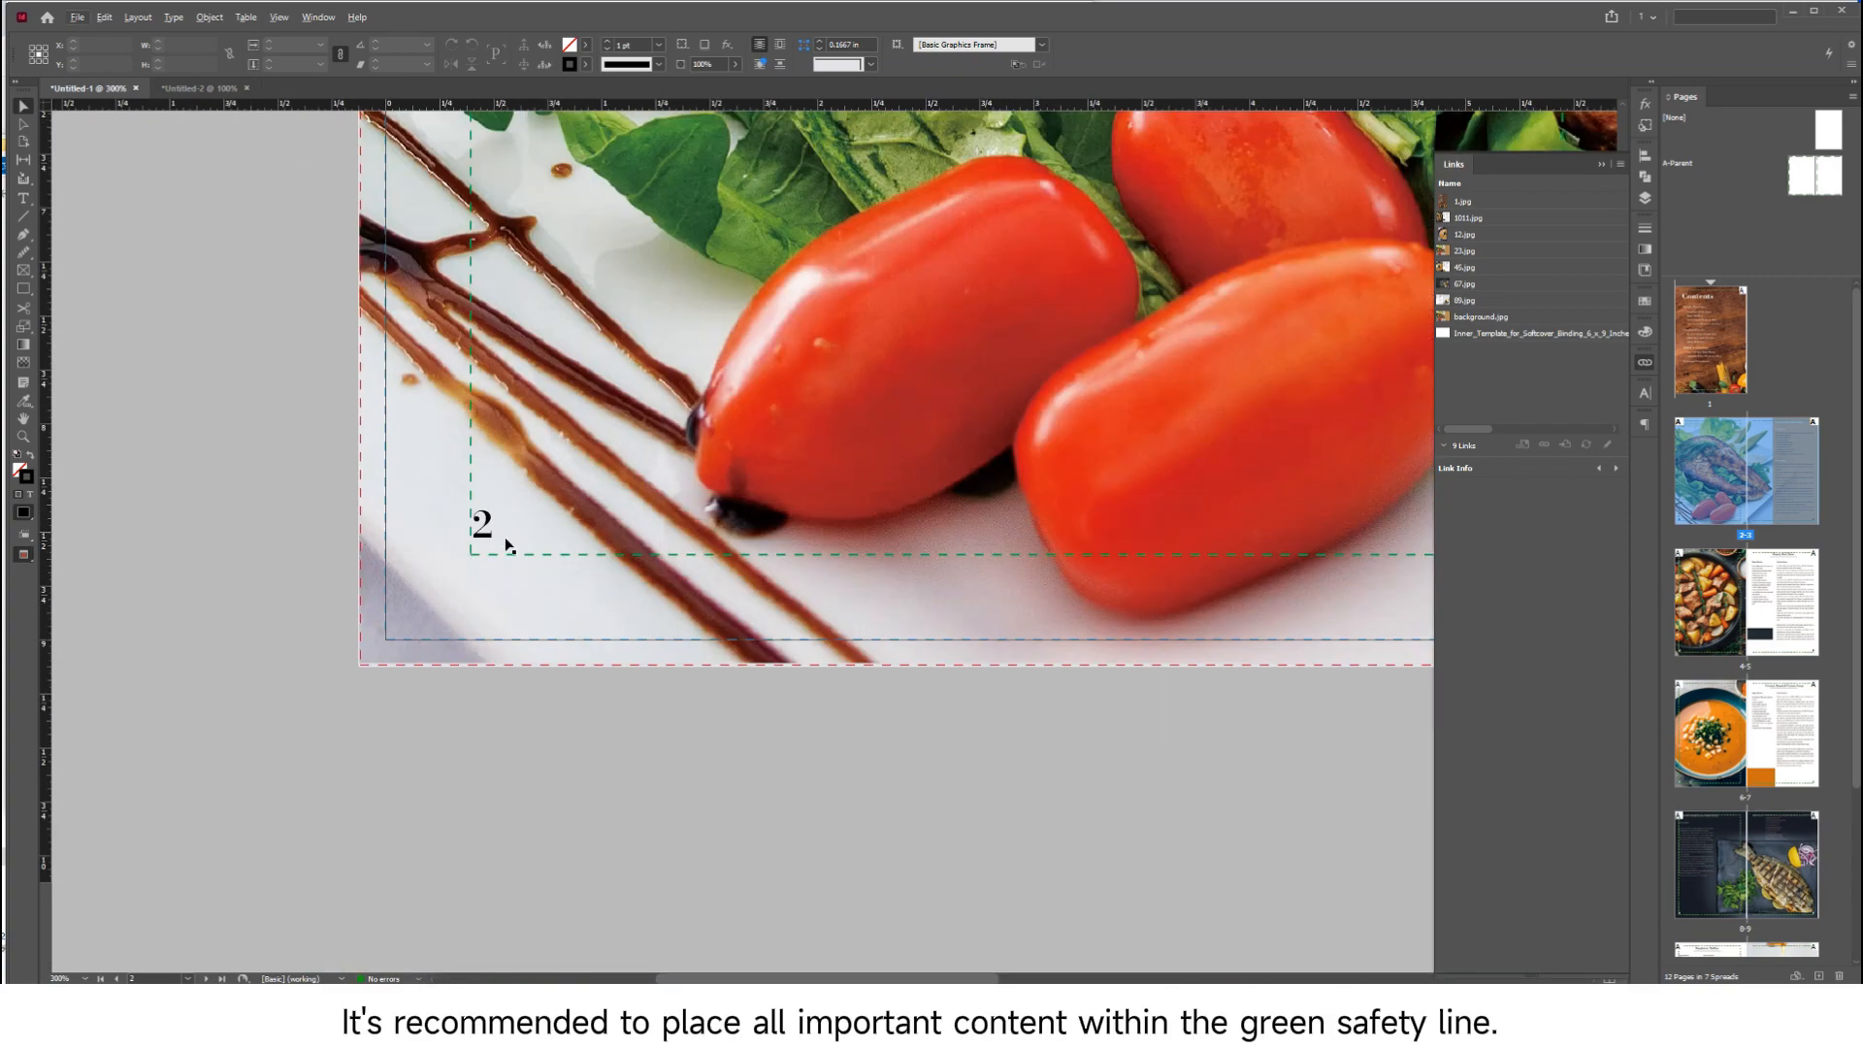
{"action": "scroll", "coordinate": [289, 561], "scroll_direction": "down", "scroll_amount": 3}
{"action": "scroll", "coordinate": [1127, 548], "scroll_direction": "up", "scroll_amount": 1}
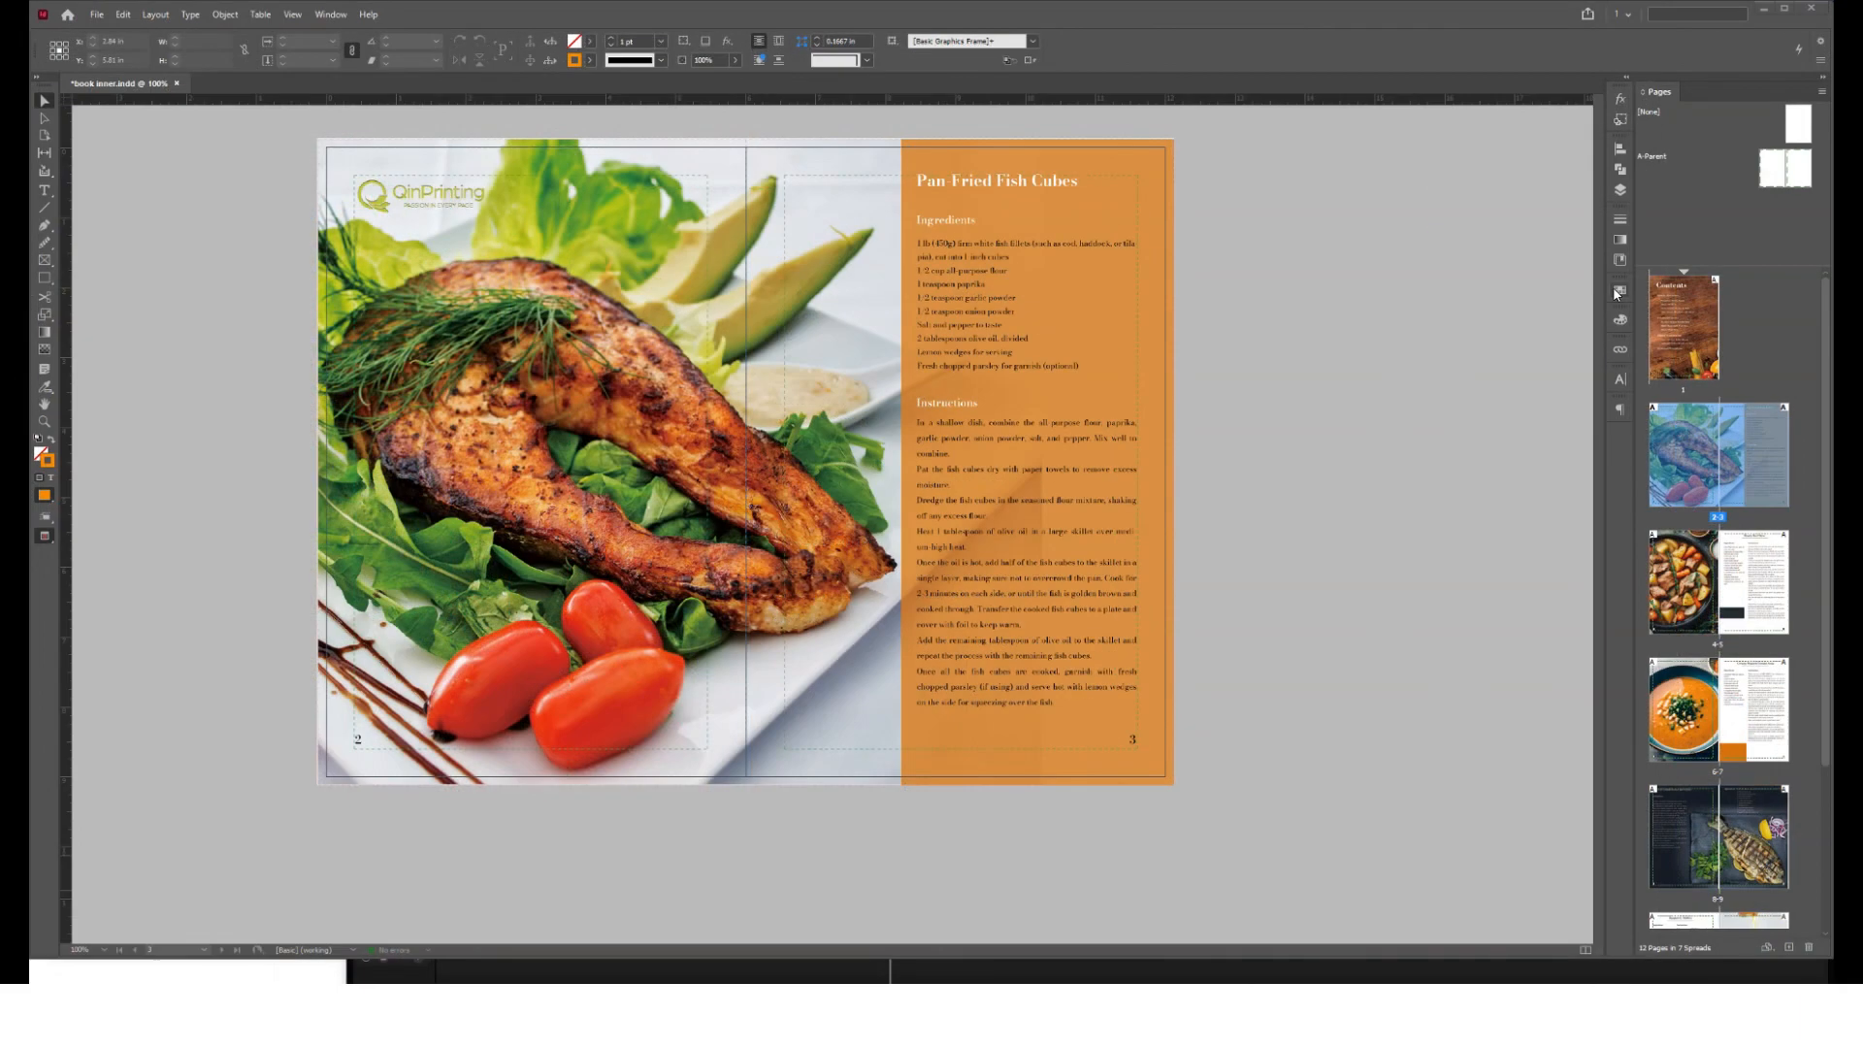
Examine the CMYK swatches and the fill's CMYK colour values, and look through the following spreads
{"action": "left_click", "coordinate": [1617, 291]}
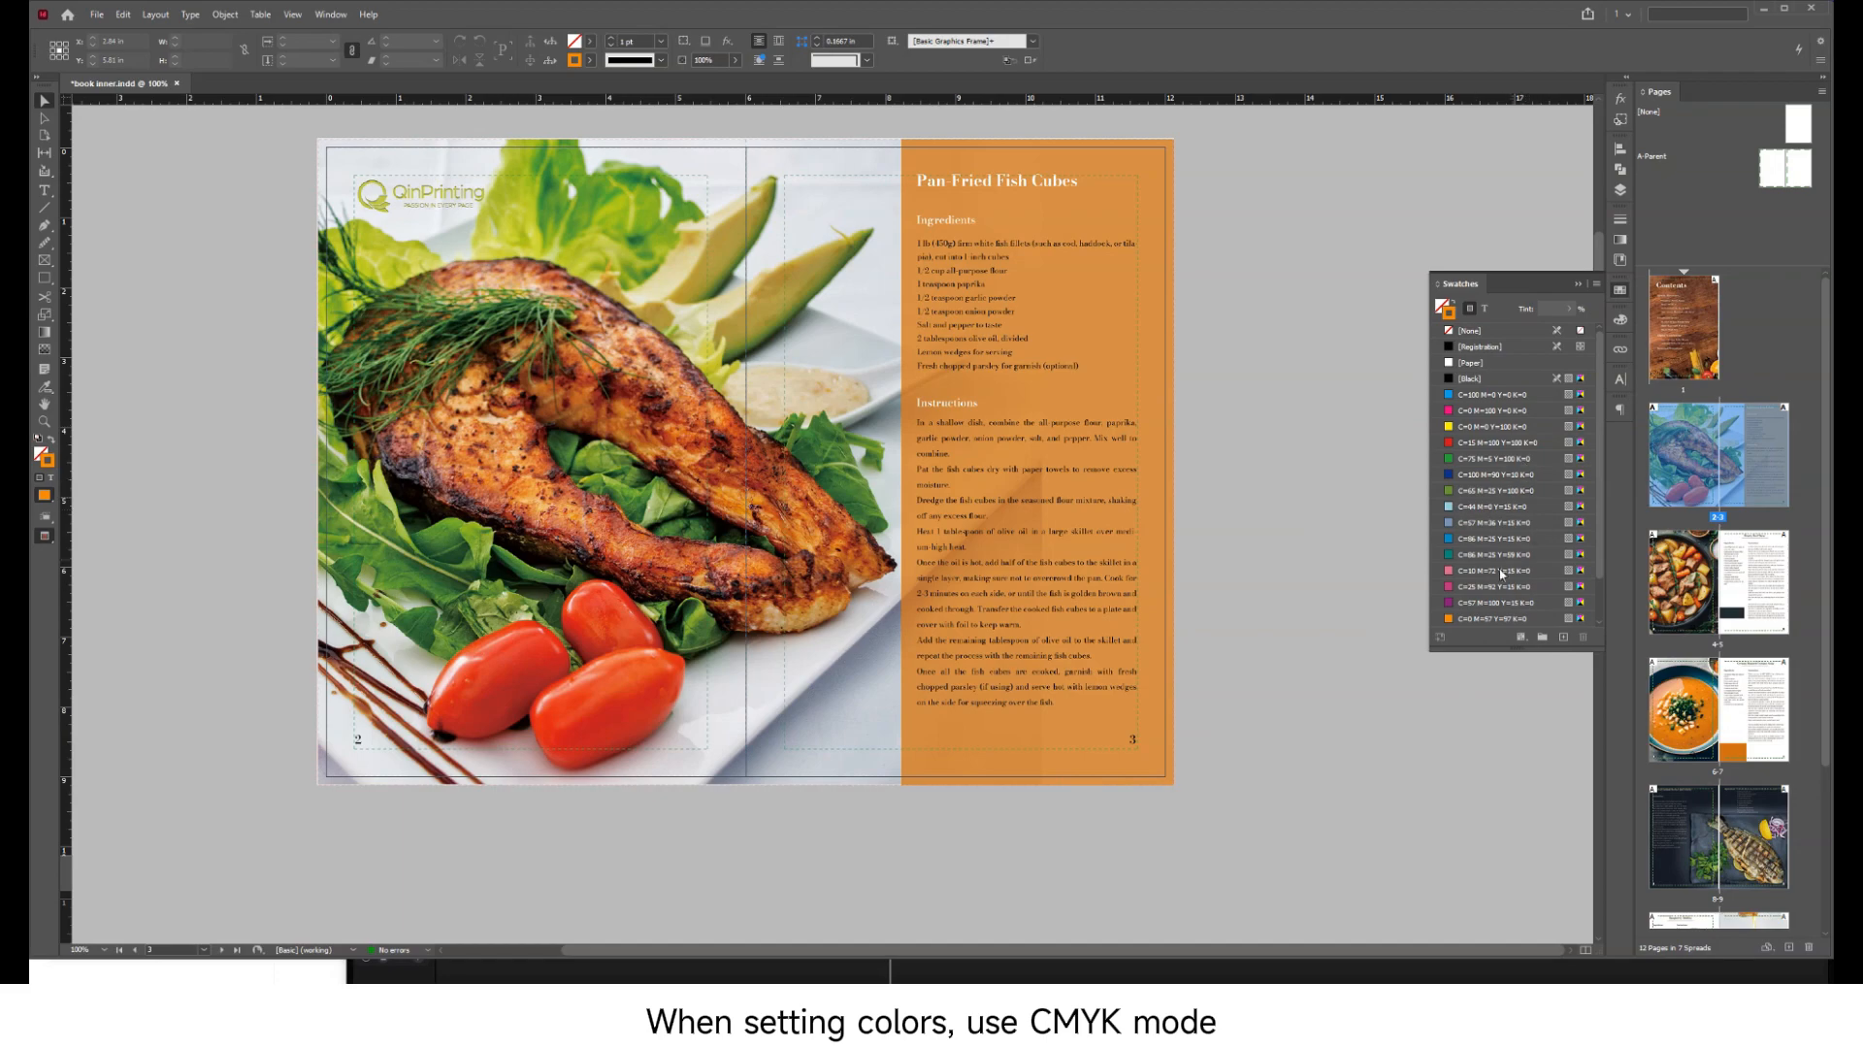
{"action": "left_click", "coordinate": [1619, 321]}
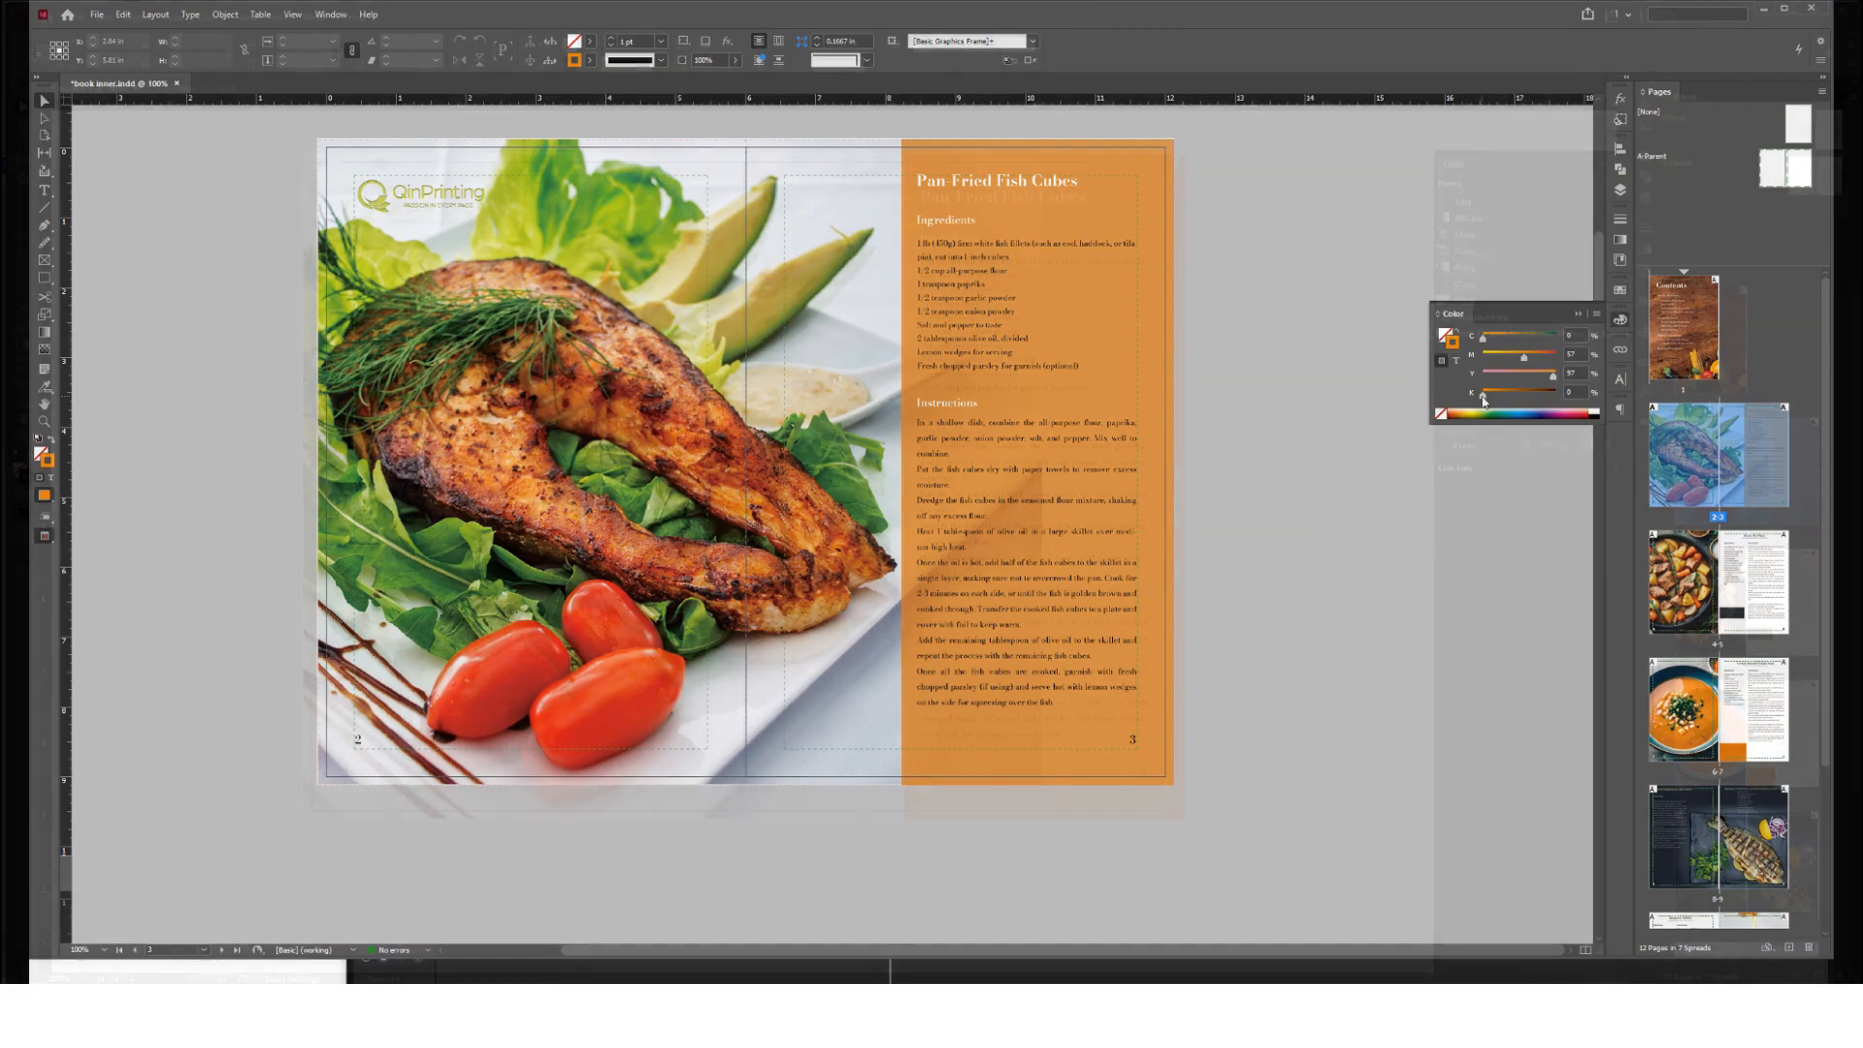
{"action": "scroll", "coordinate": [1043, 490], "scroll_direction": "down", "scroll_amount": 15}
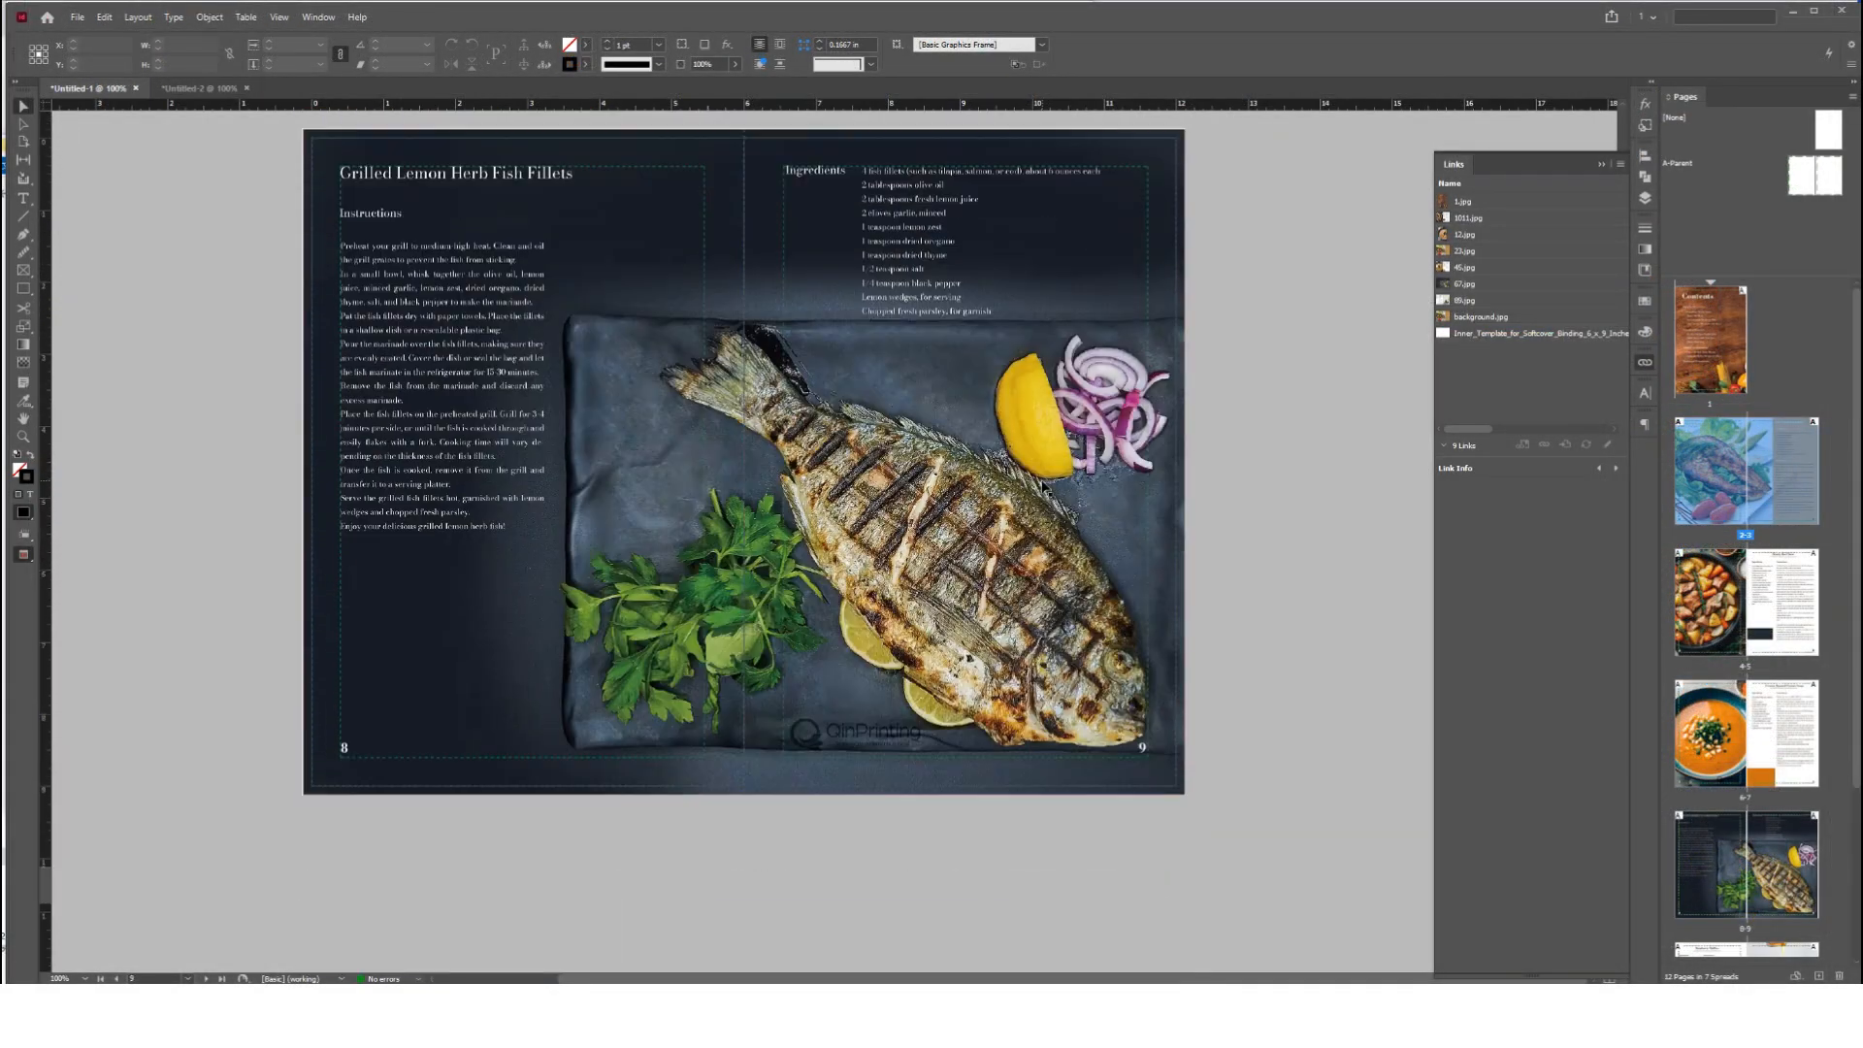
{"action": "scroll", "coordinate": [1040, 479], "scroll_direction": "down", "scroll_amount": 5}
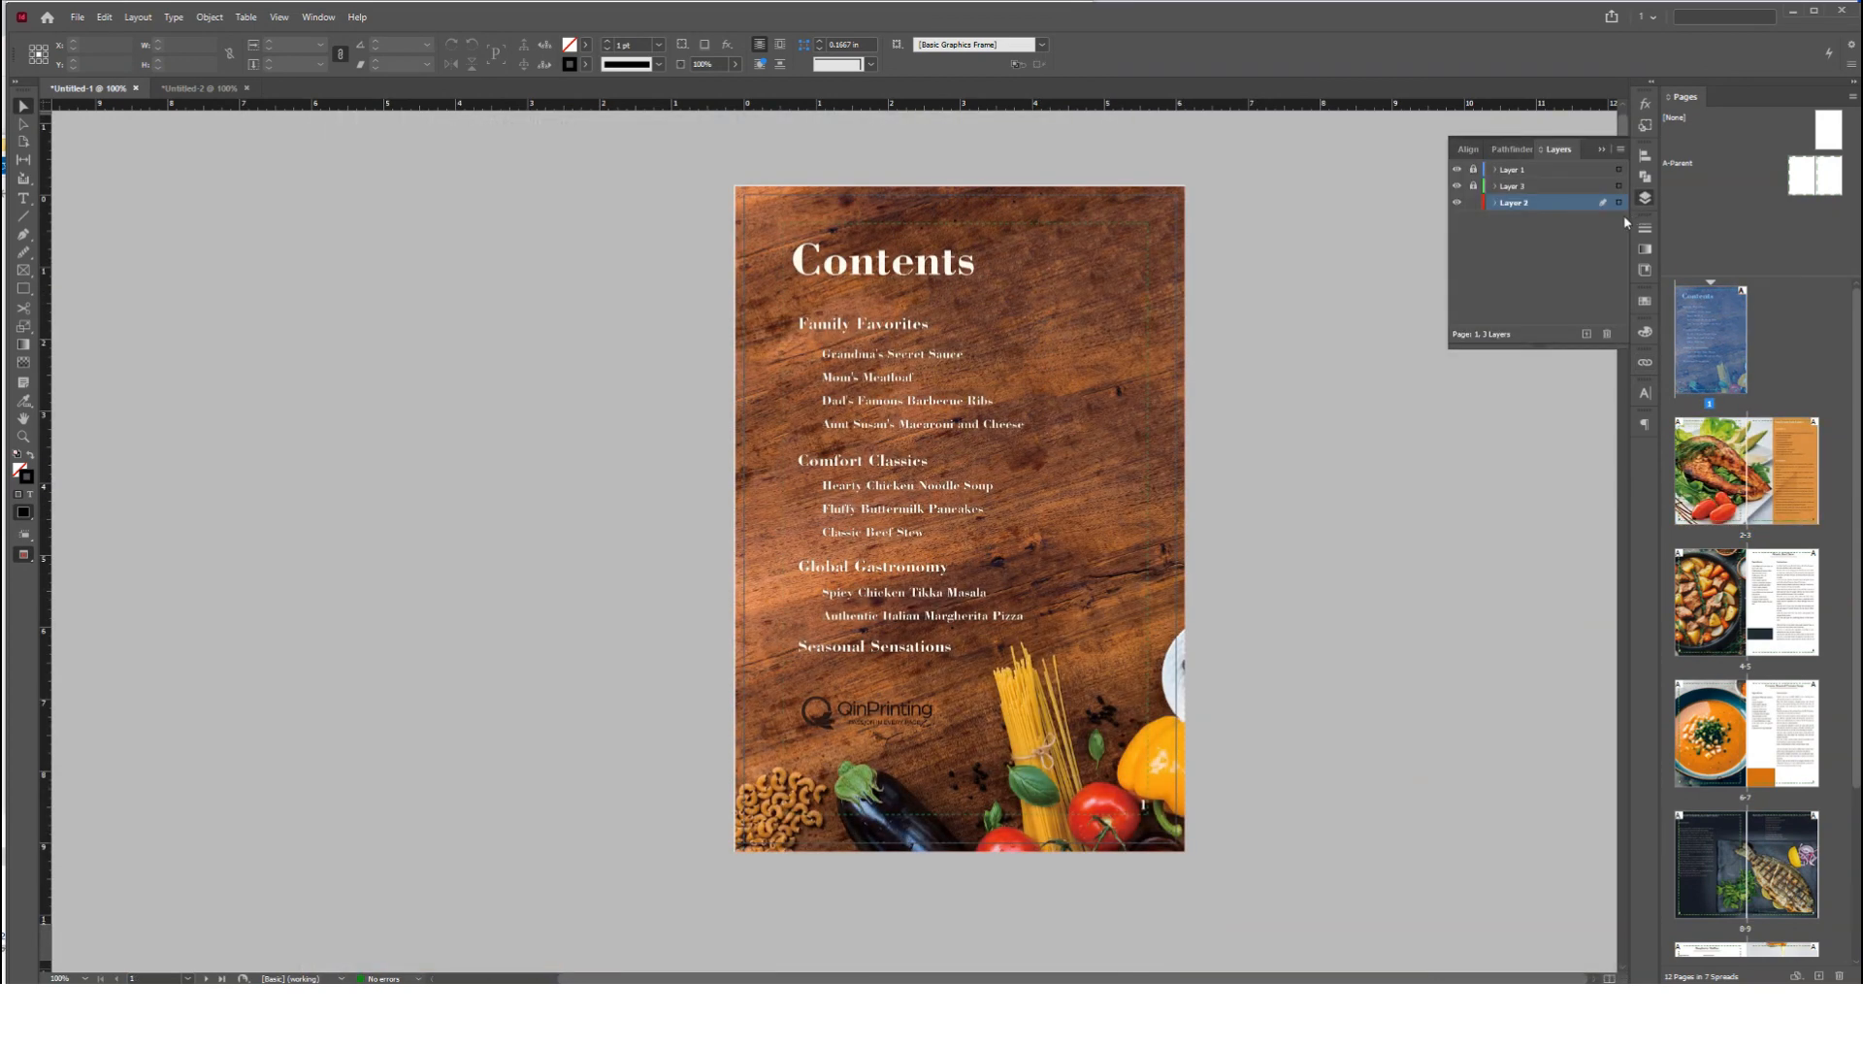
Hide the template layer, Layer 1, and save an Adobe PDF (Print) export named book inner.pdf in the adobe InDesign folder
{"action": "left_click", "coordinate": [1455, 170]}
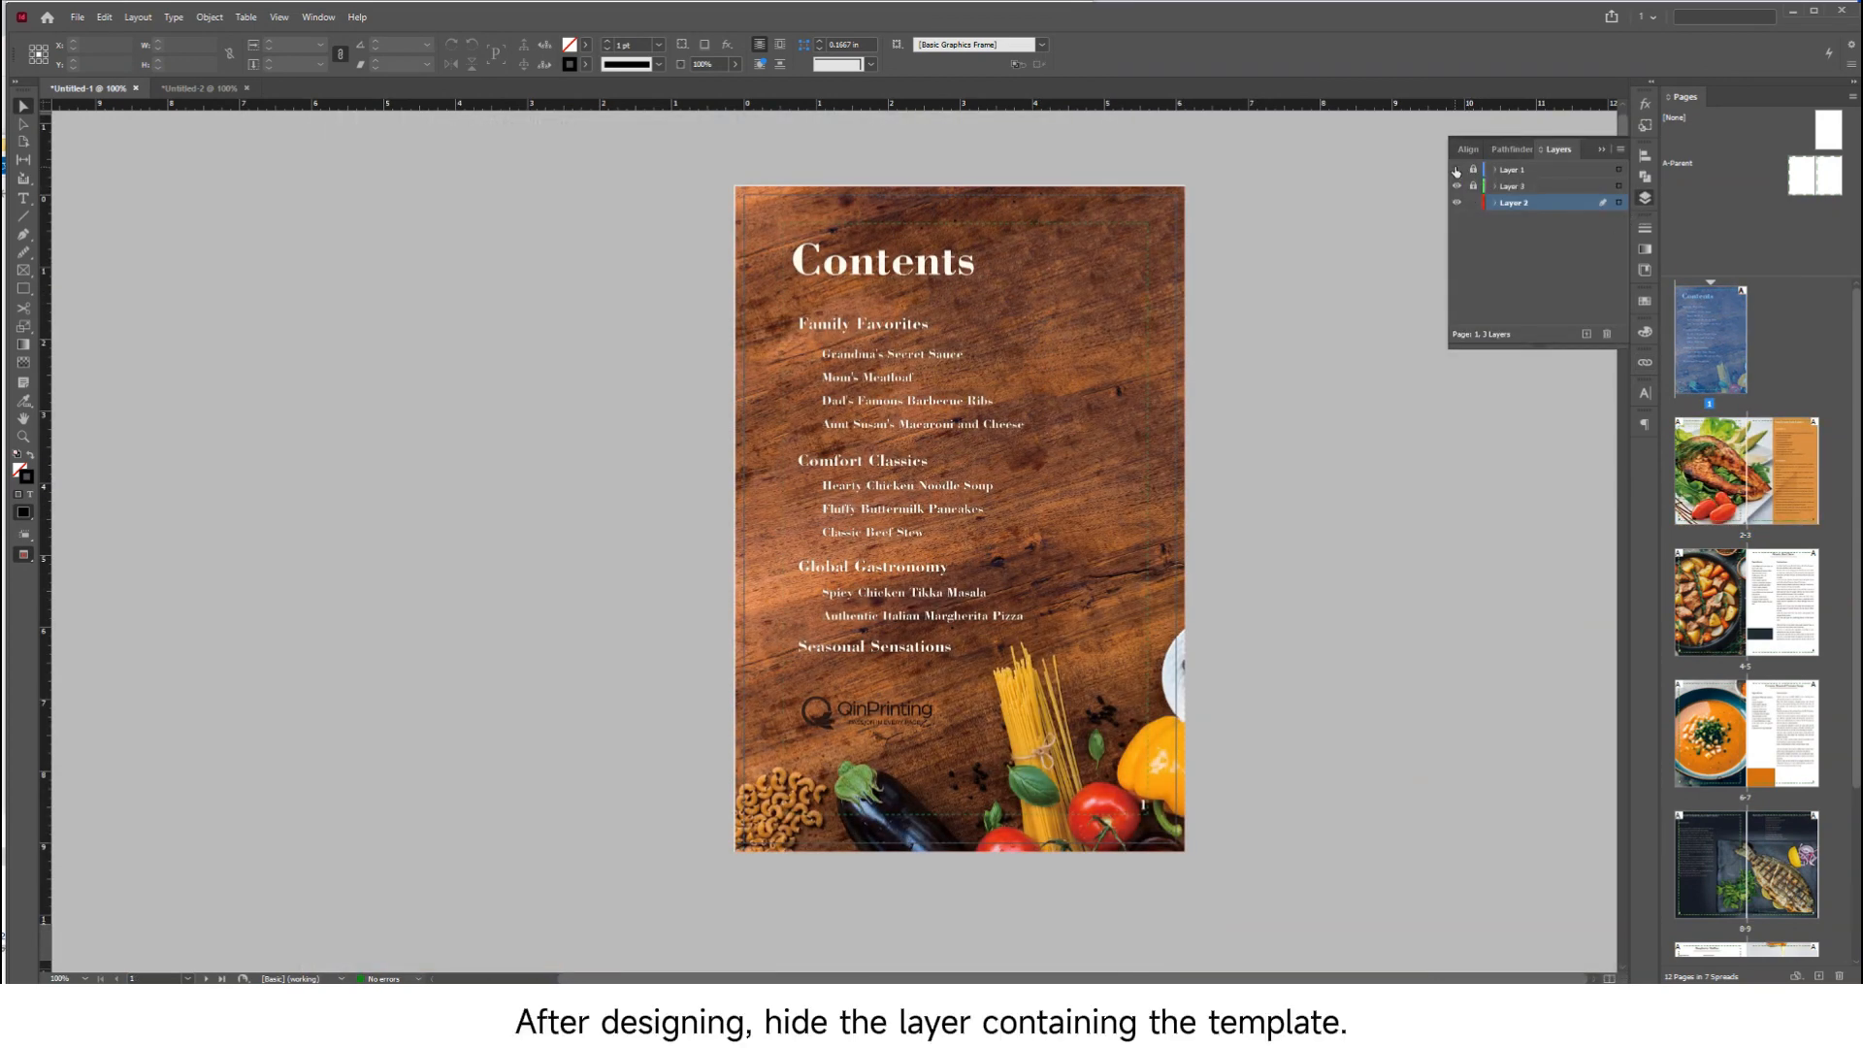
{"action": "left_click", "coordinate": [77, 17]}
{"action": "left_click", "coordinate": [116, 295]}
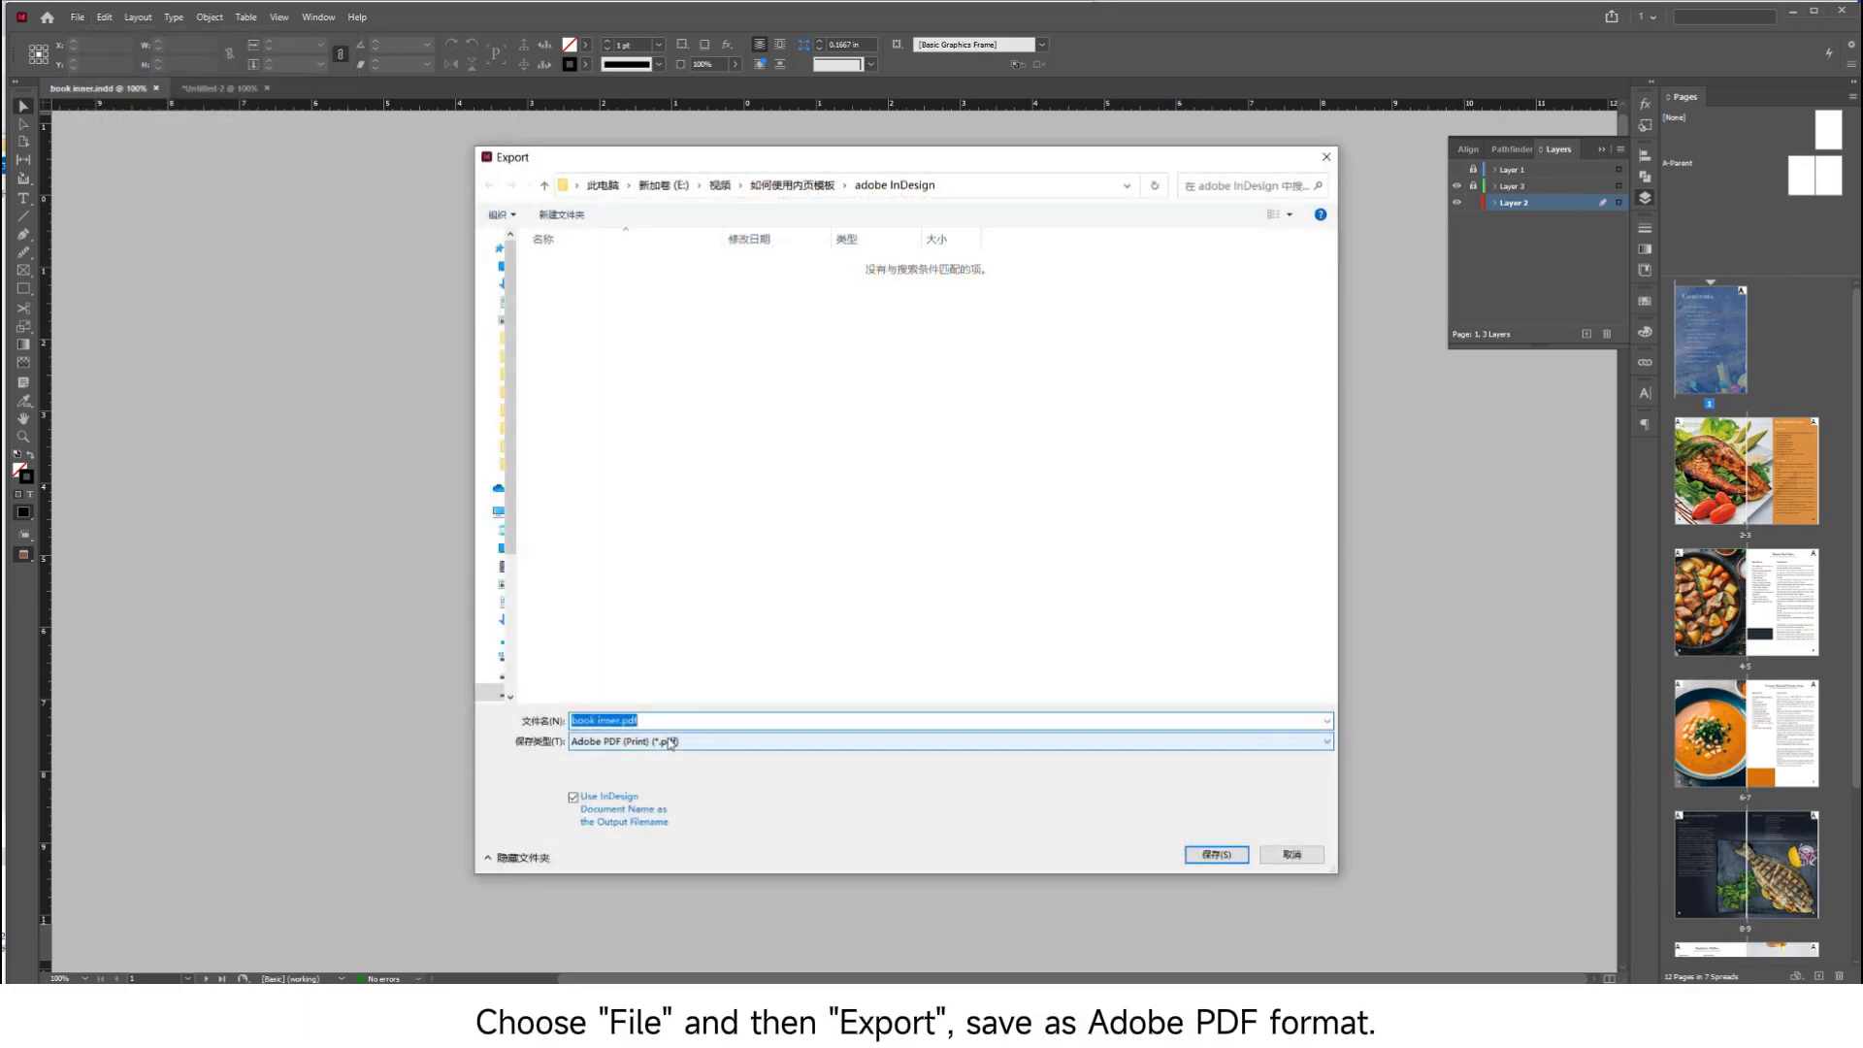
{"action": "left_click", "coordinate": [1216, 854]}
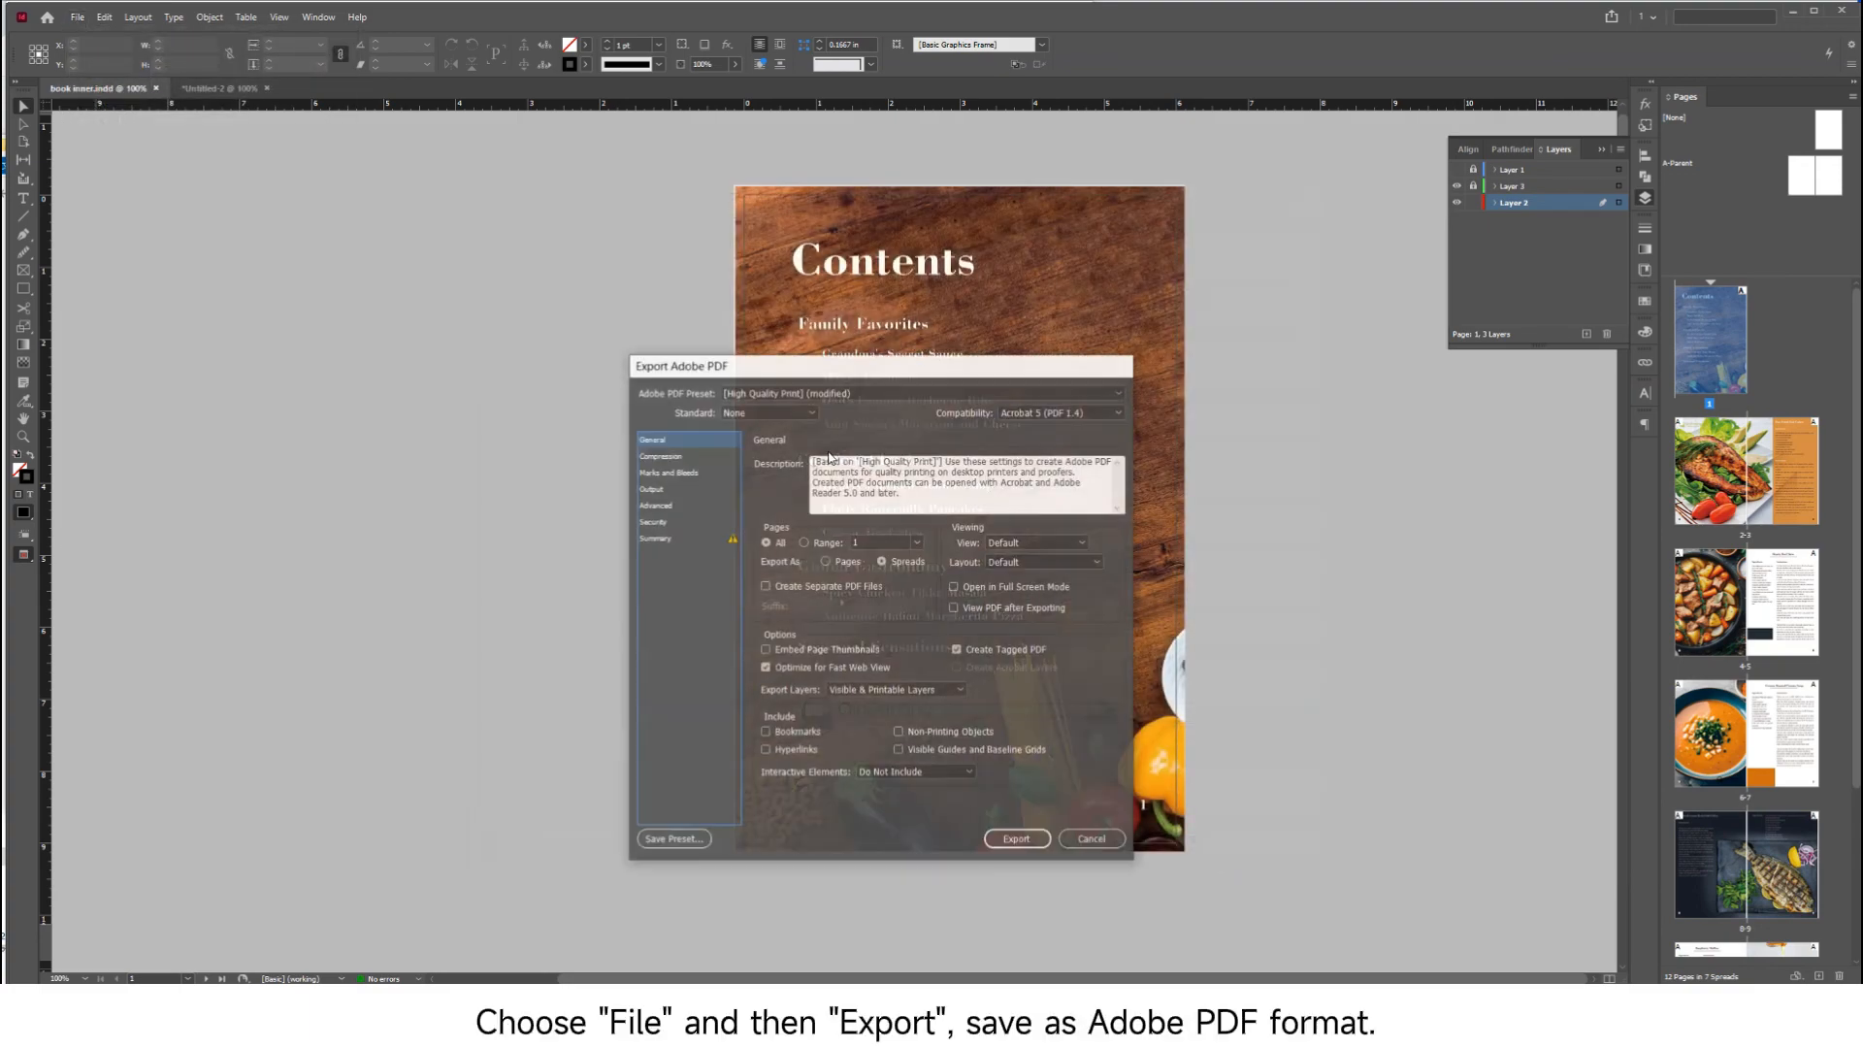
Set the PDF export to the High Quality Print preset and export all pages as spreads
{"action": "left_click", "coordinate": [844, 394]}
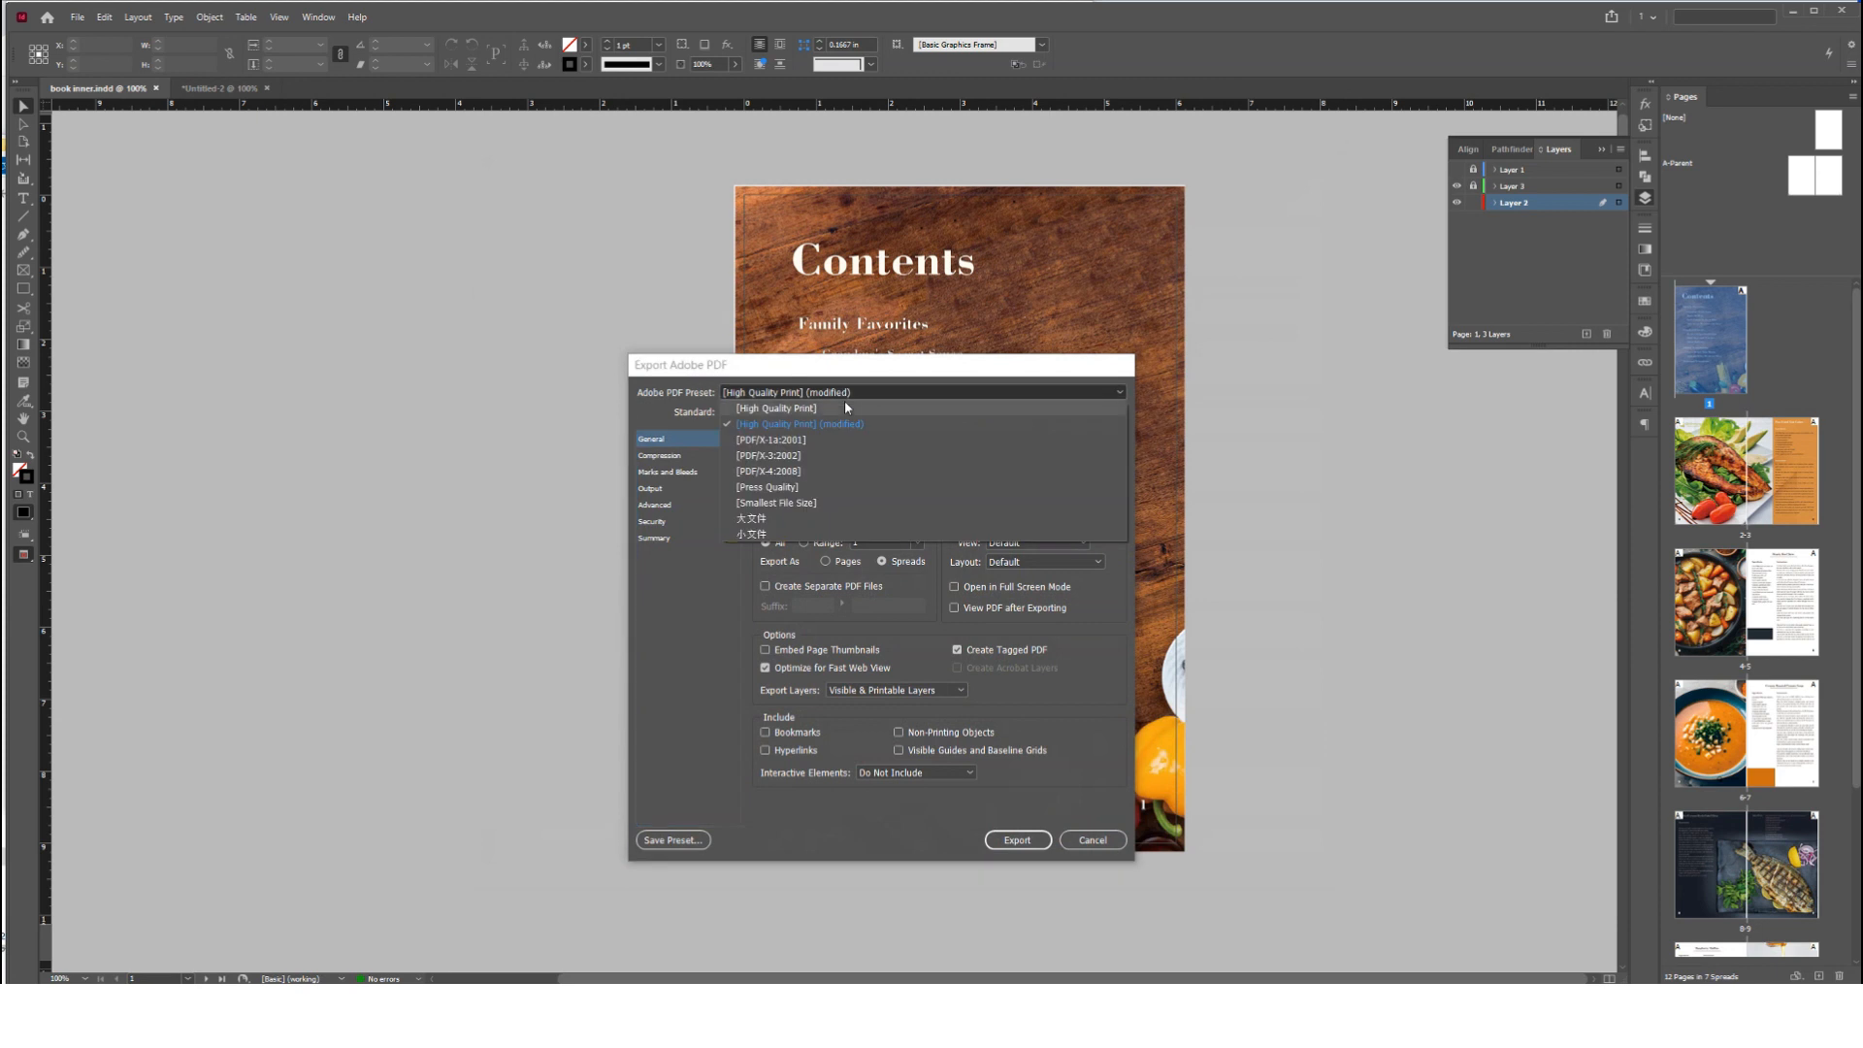
{"action": "left_click", "coordinate": [844, 408]}
{"action": "left_click", "coordinate": [882, 561]}
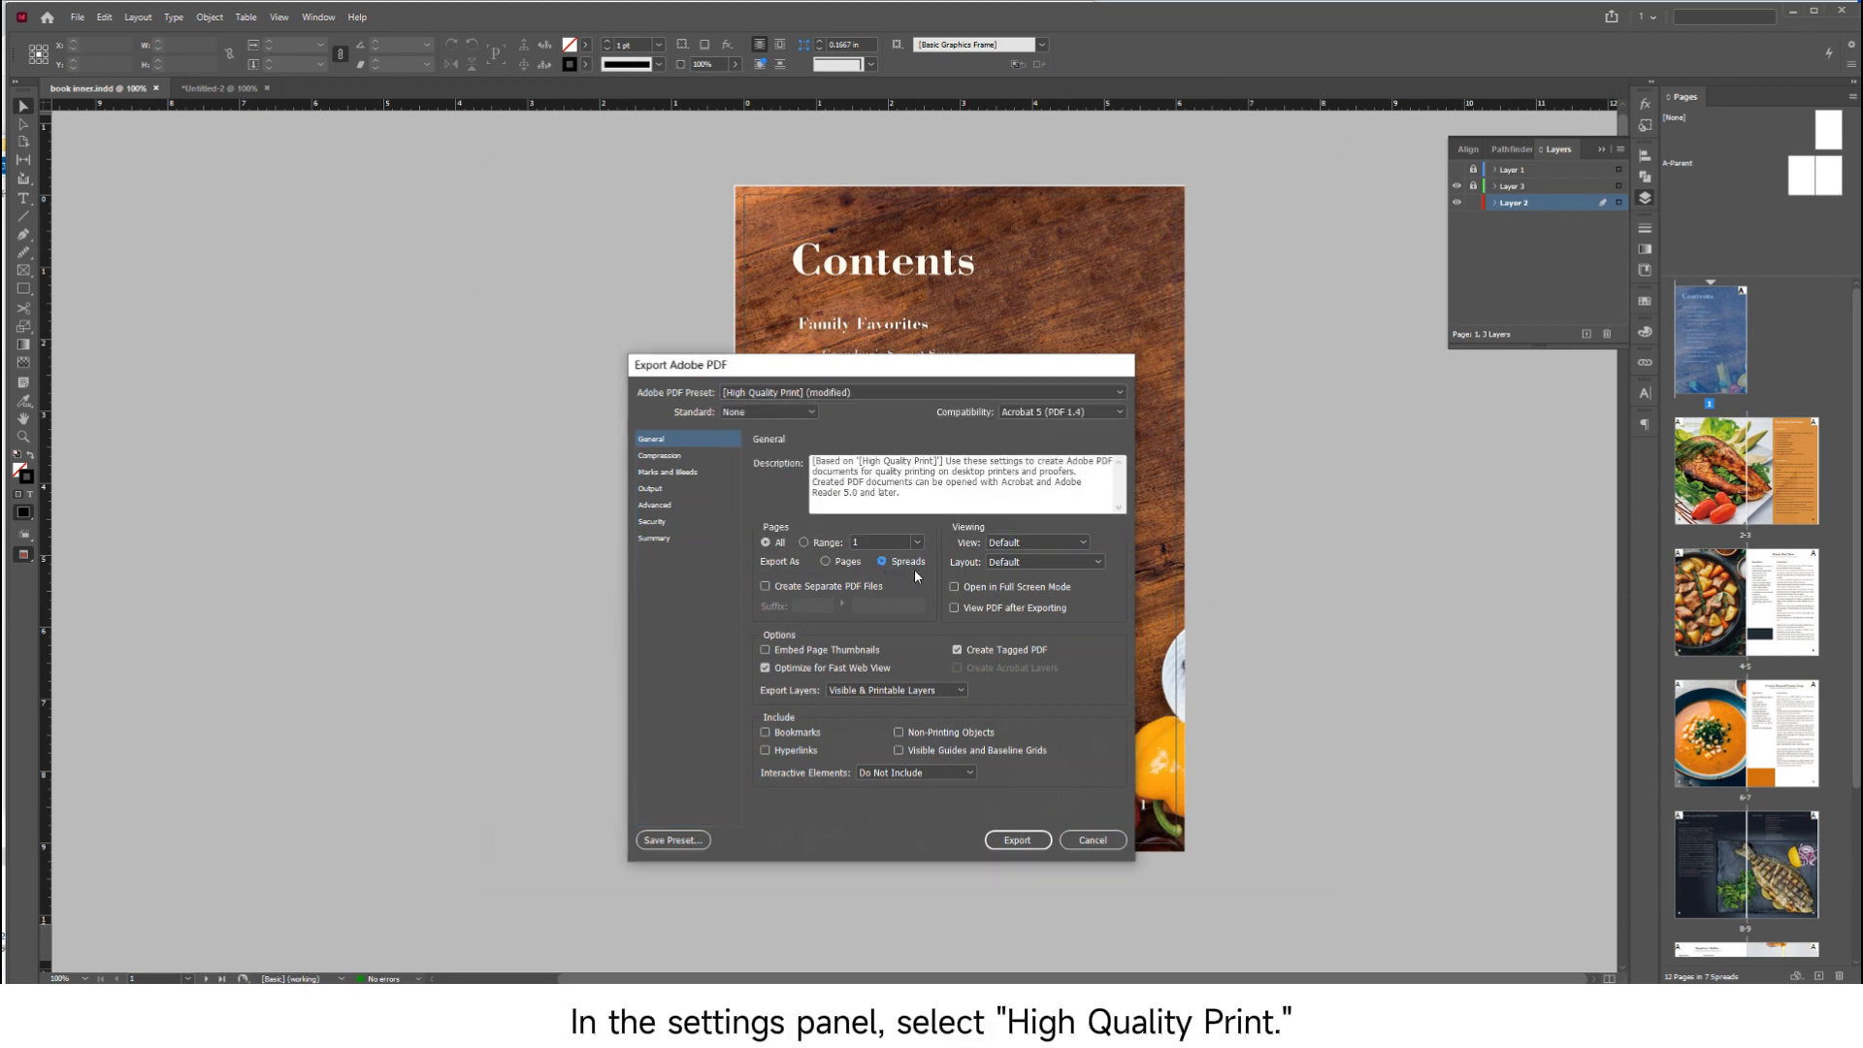
Use the document bleed settings, set the profile inclusion policy to Don't Include Profiles, and export the PDF
{"action": "left_click", "coordinate": [688, 473]}
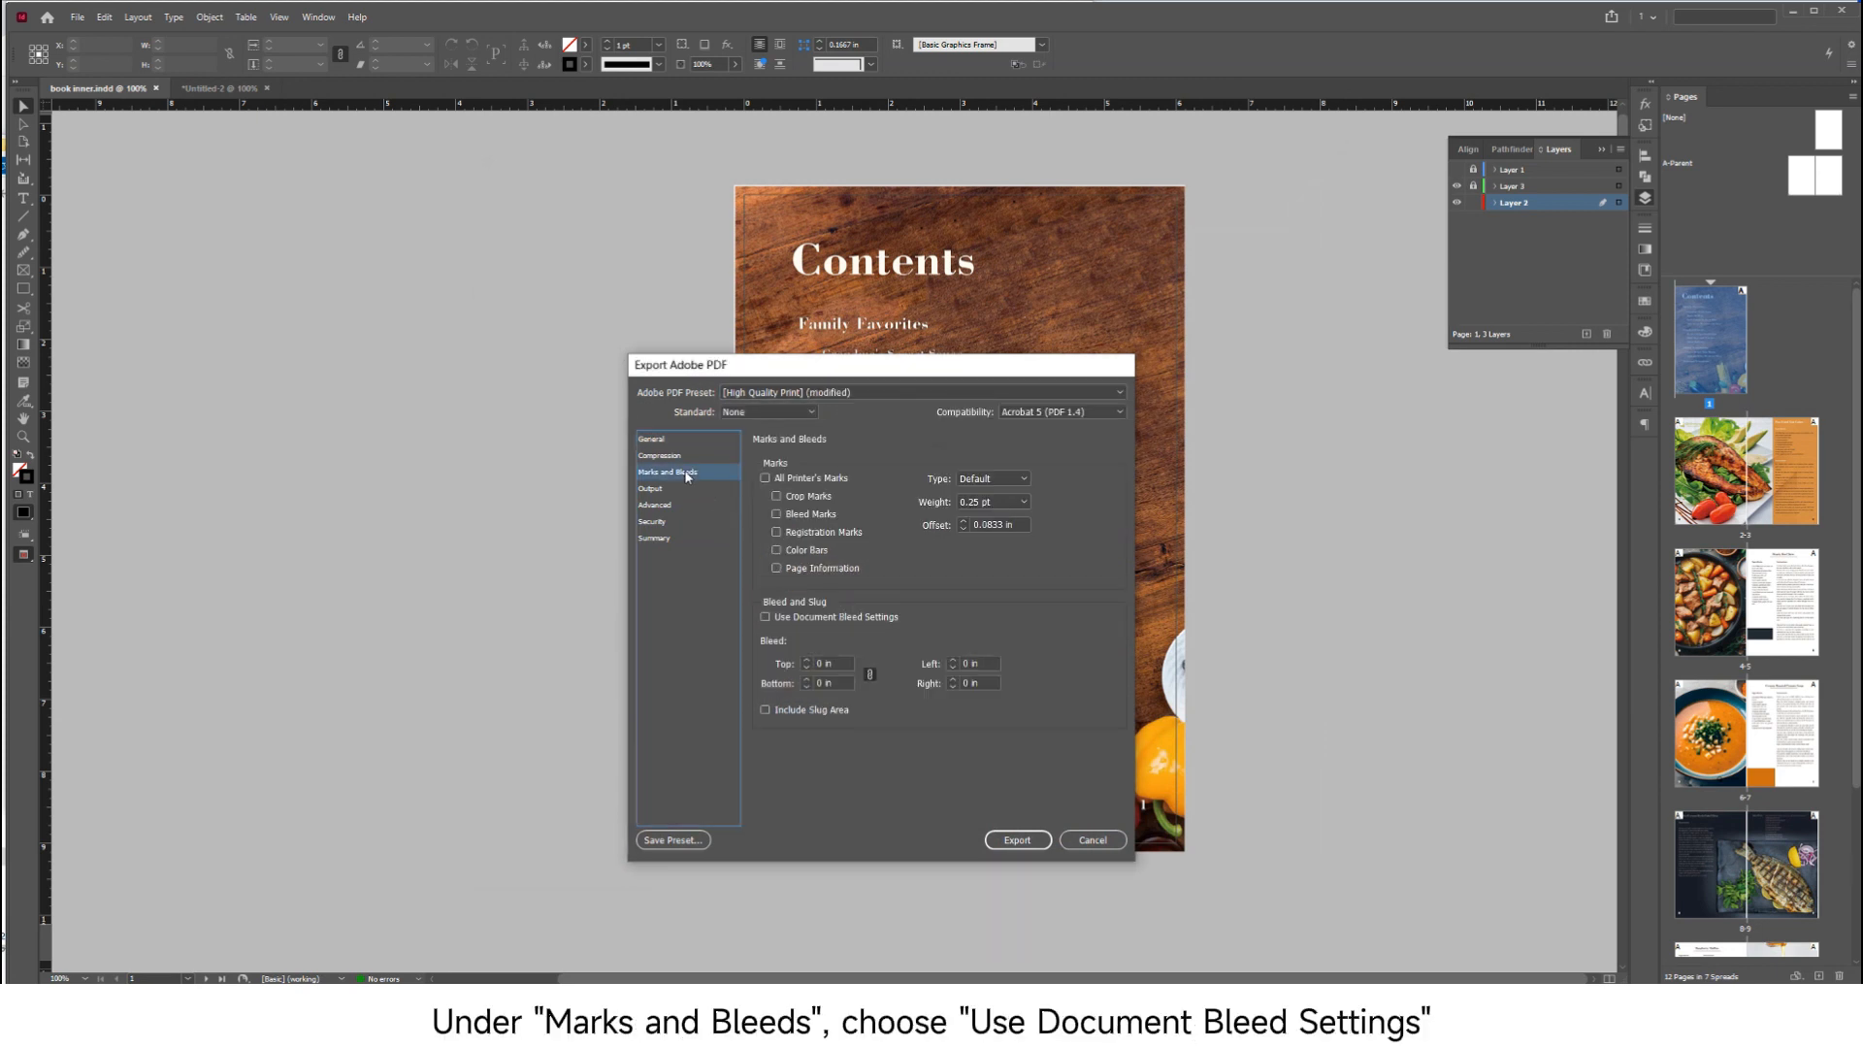
{"action": "left_click", "coordinate": [859, 617]}
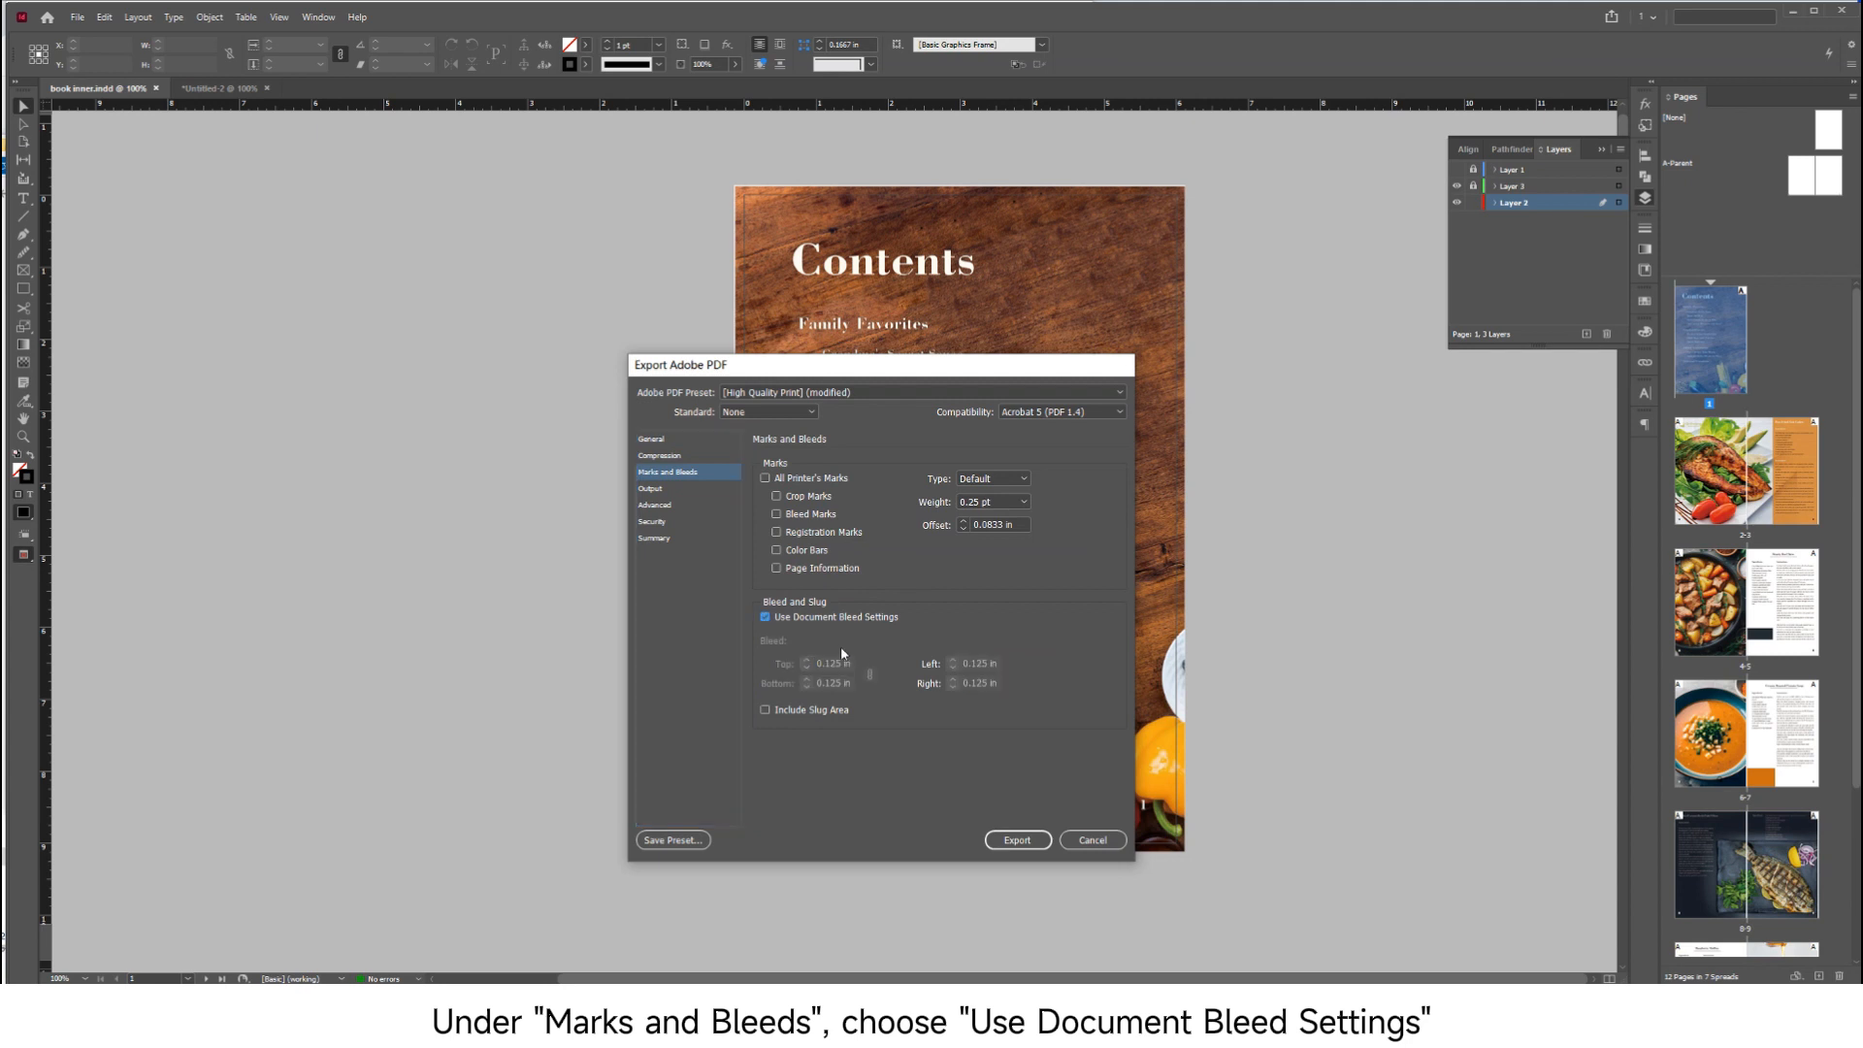
{"action": "left_click", "coordinate": [709, 489]}
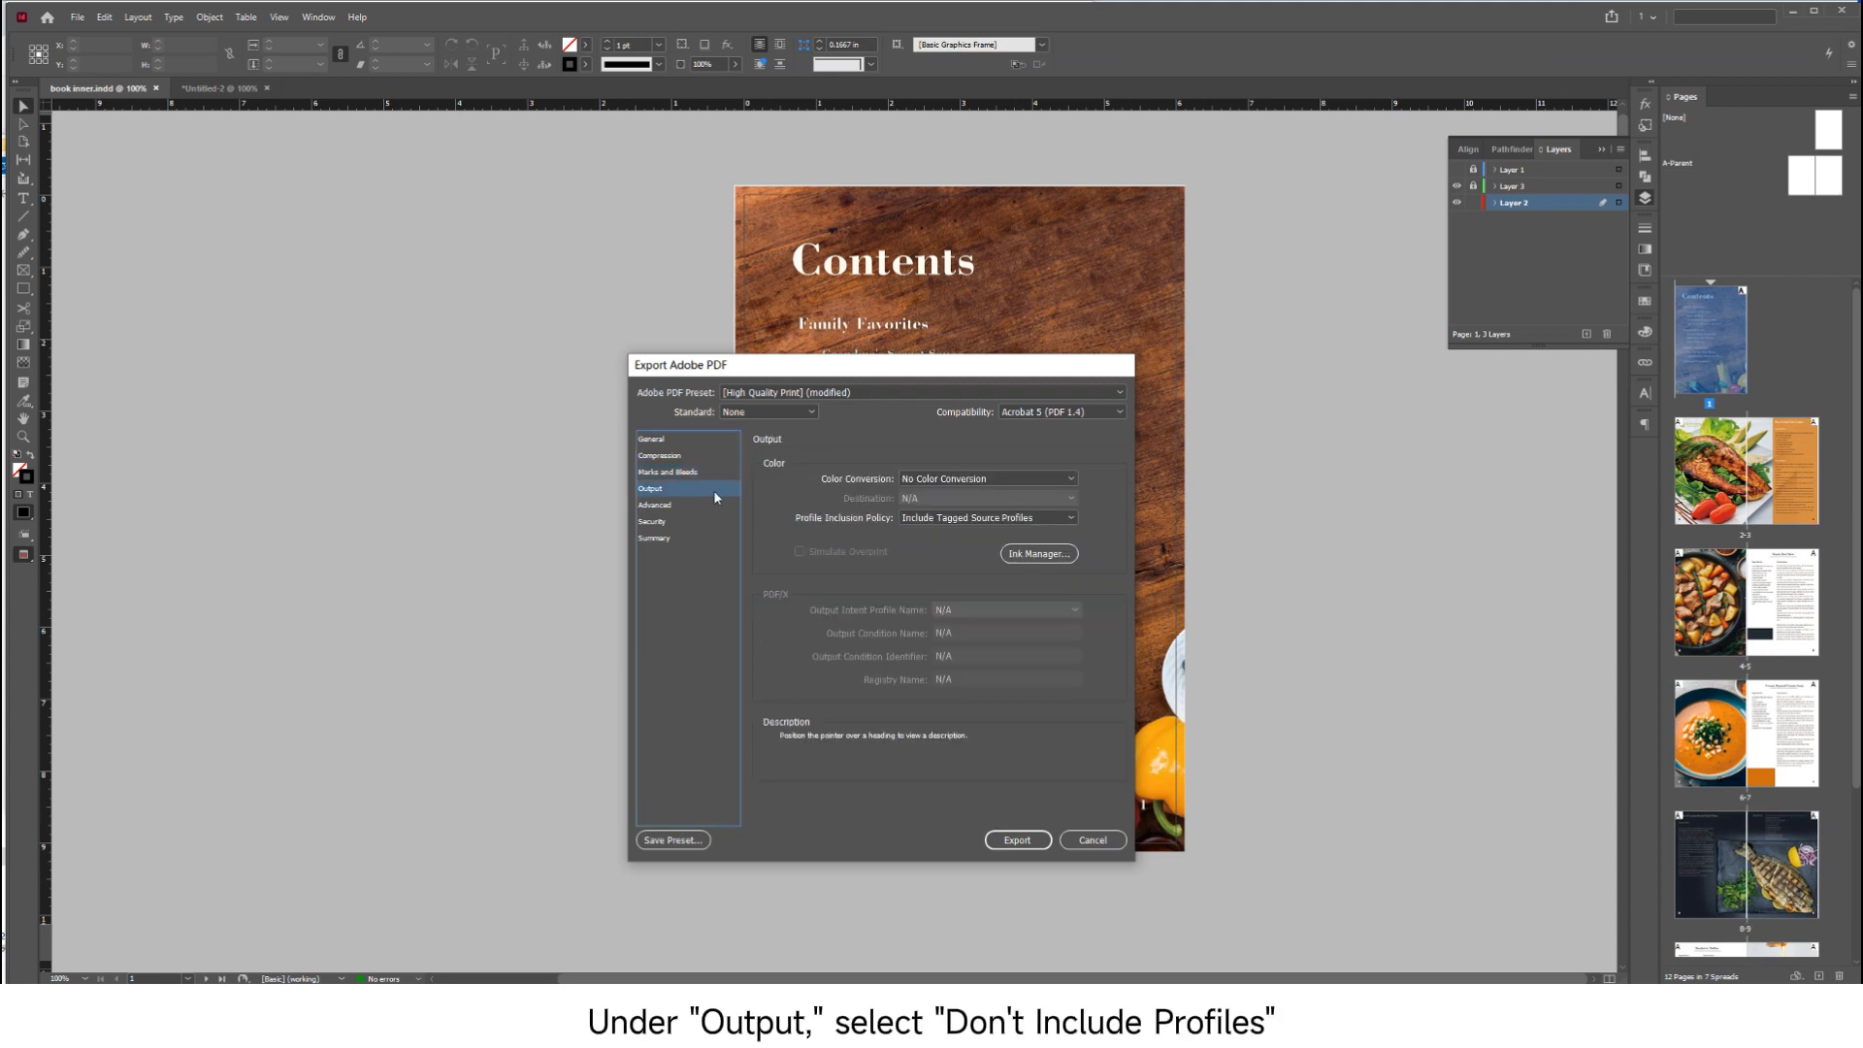
{"action": "left_click", "coordinate": [962, 520]}
{"action": "left_click", "coordinate": [939, 529]}
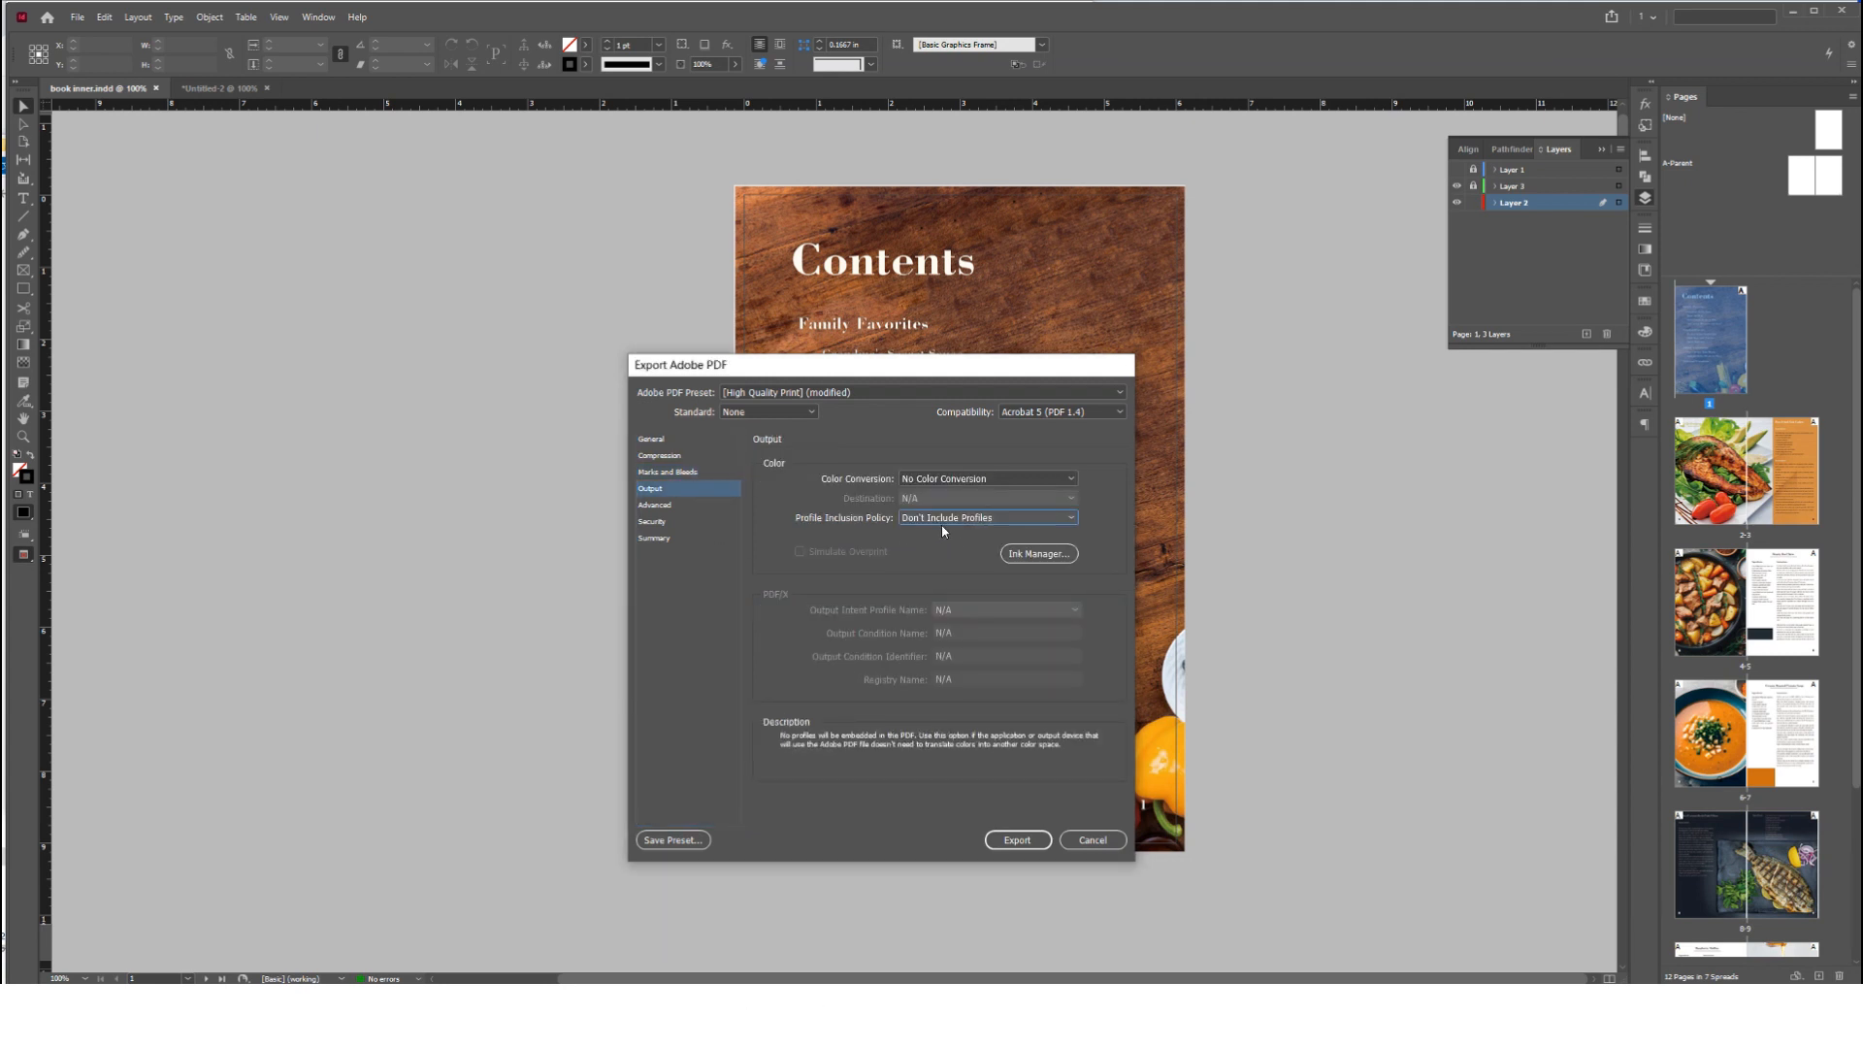
{"action": "left_click", "coordinate": [1016, 839]}
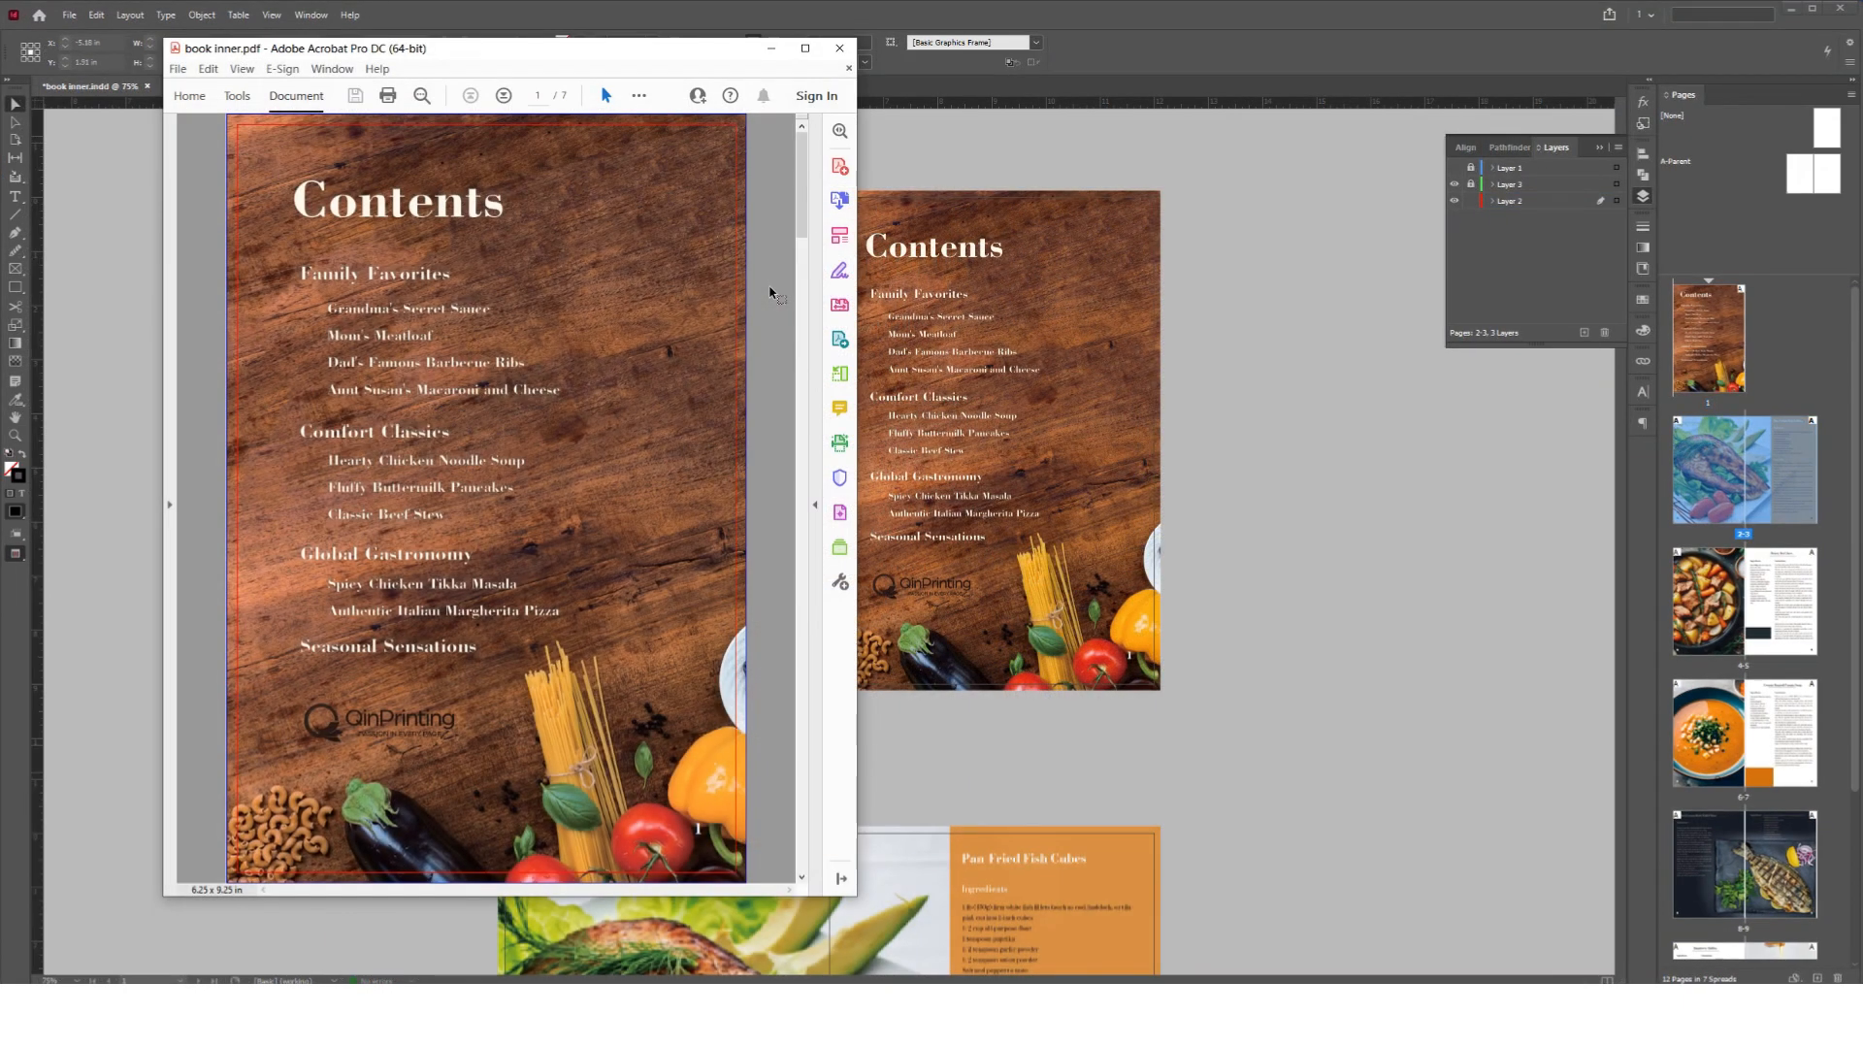
Look through the pages of the exported book inner.pdf in Acrobat and examine the fonts in its document properties
{"action": "scroll", "coordinate": [773, 291], "scroll_direction": "down", "scroll_amount": 10}
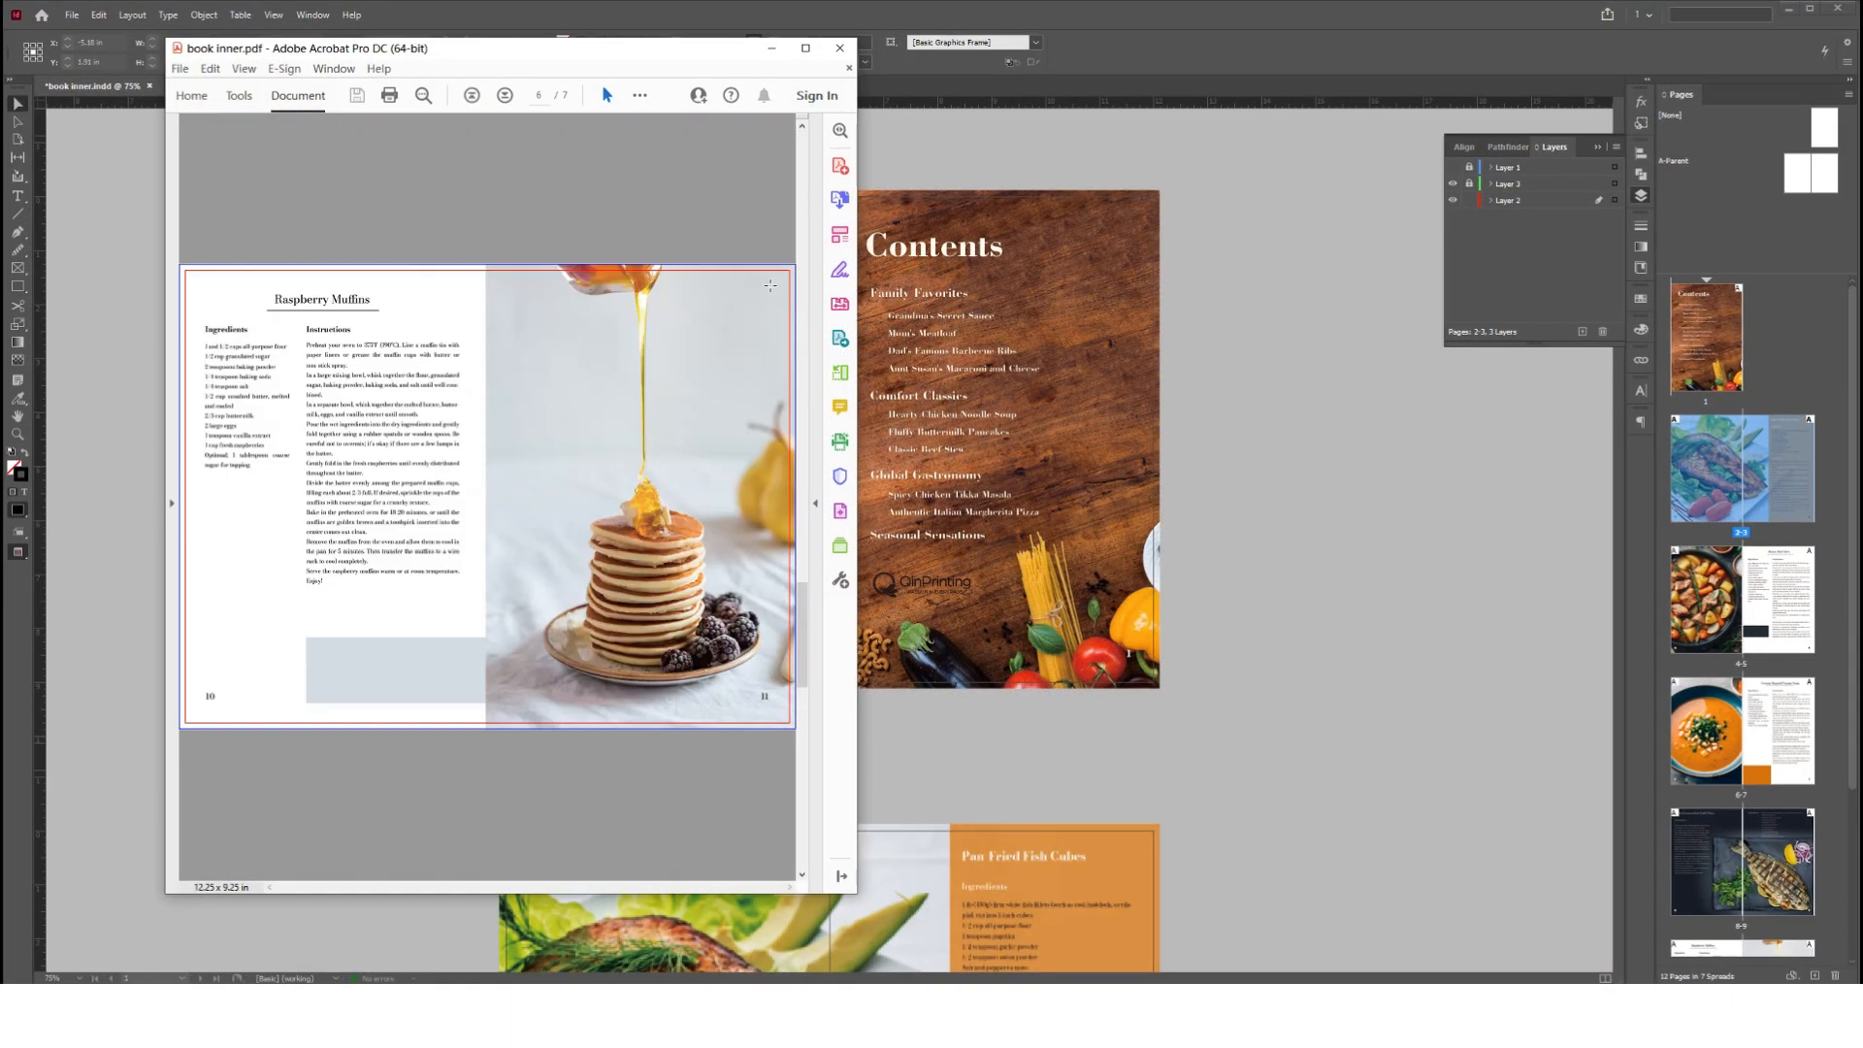
{"action": "left_click", "coordinate": [180, 68]}
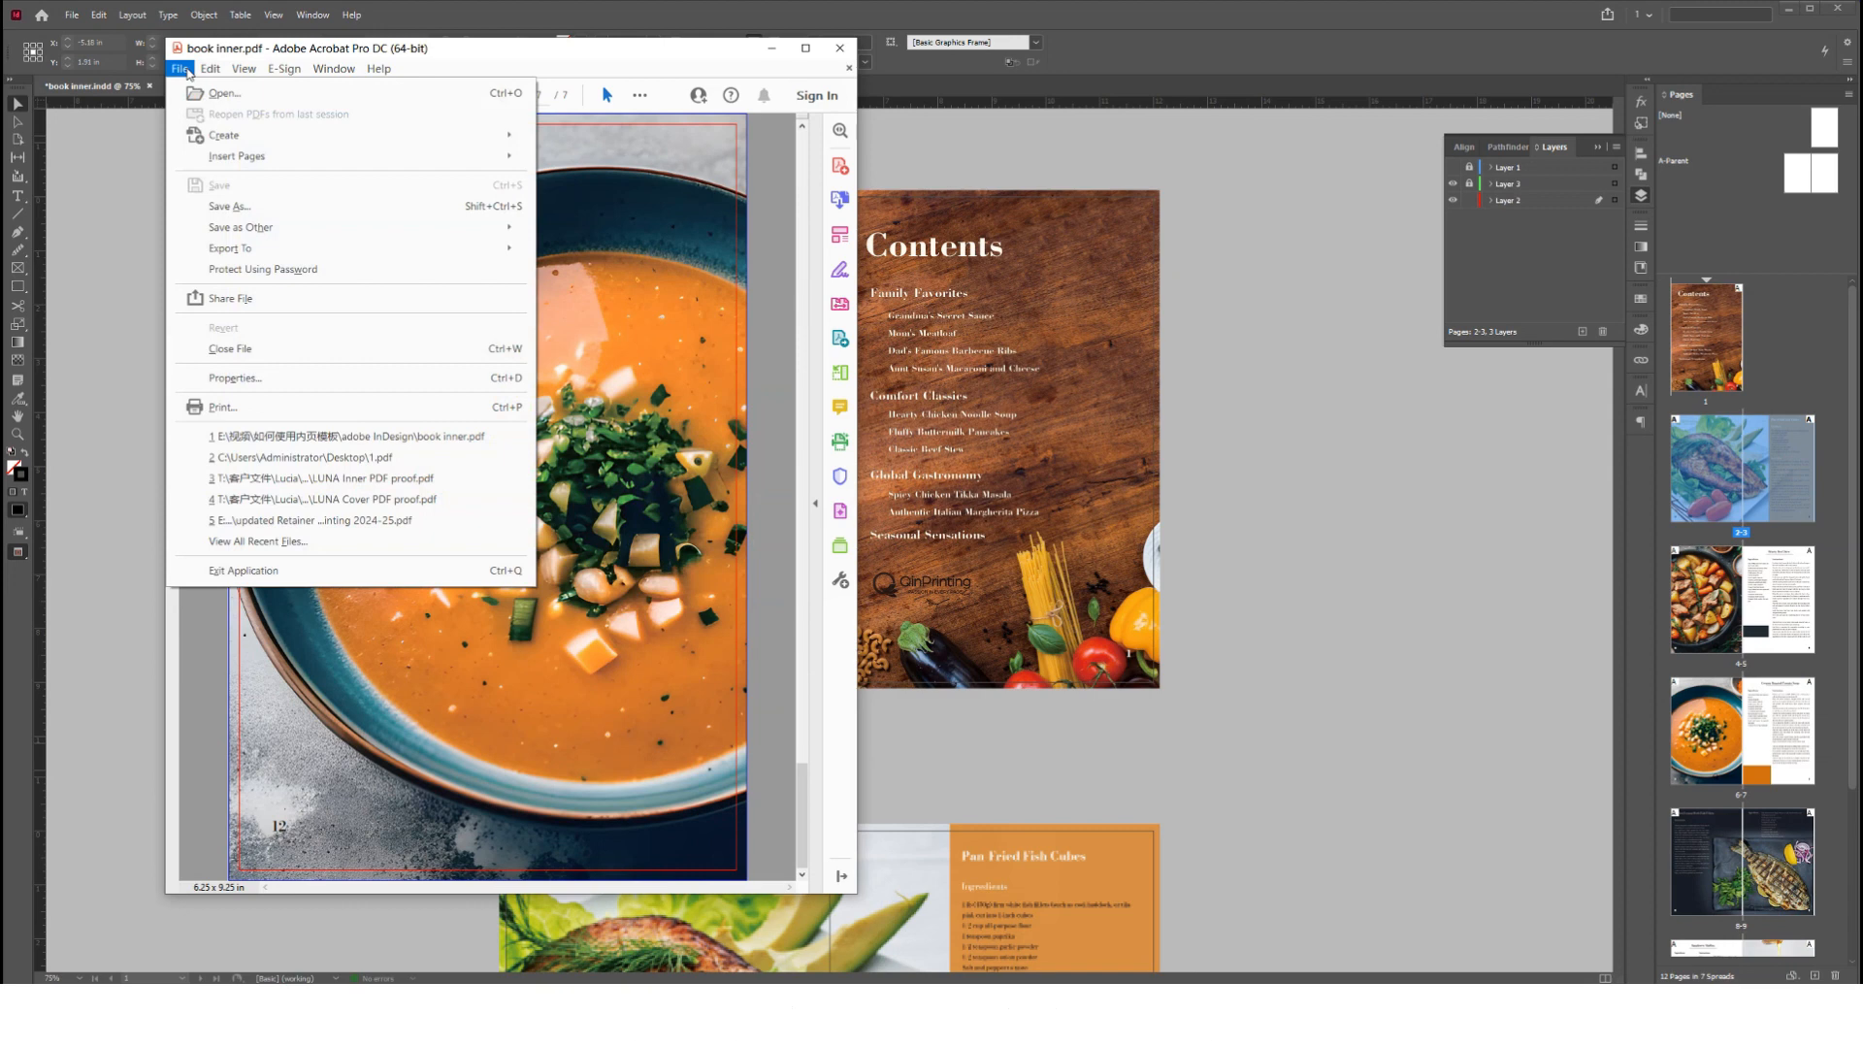
{"action": "left_click", "coordinate": [234, 377]}
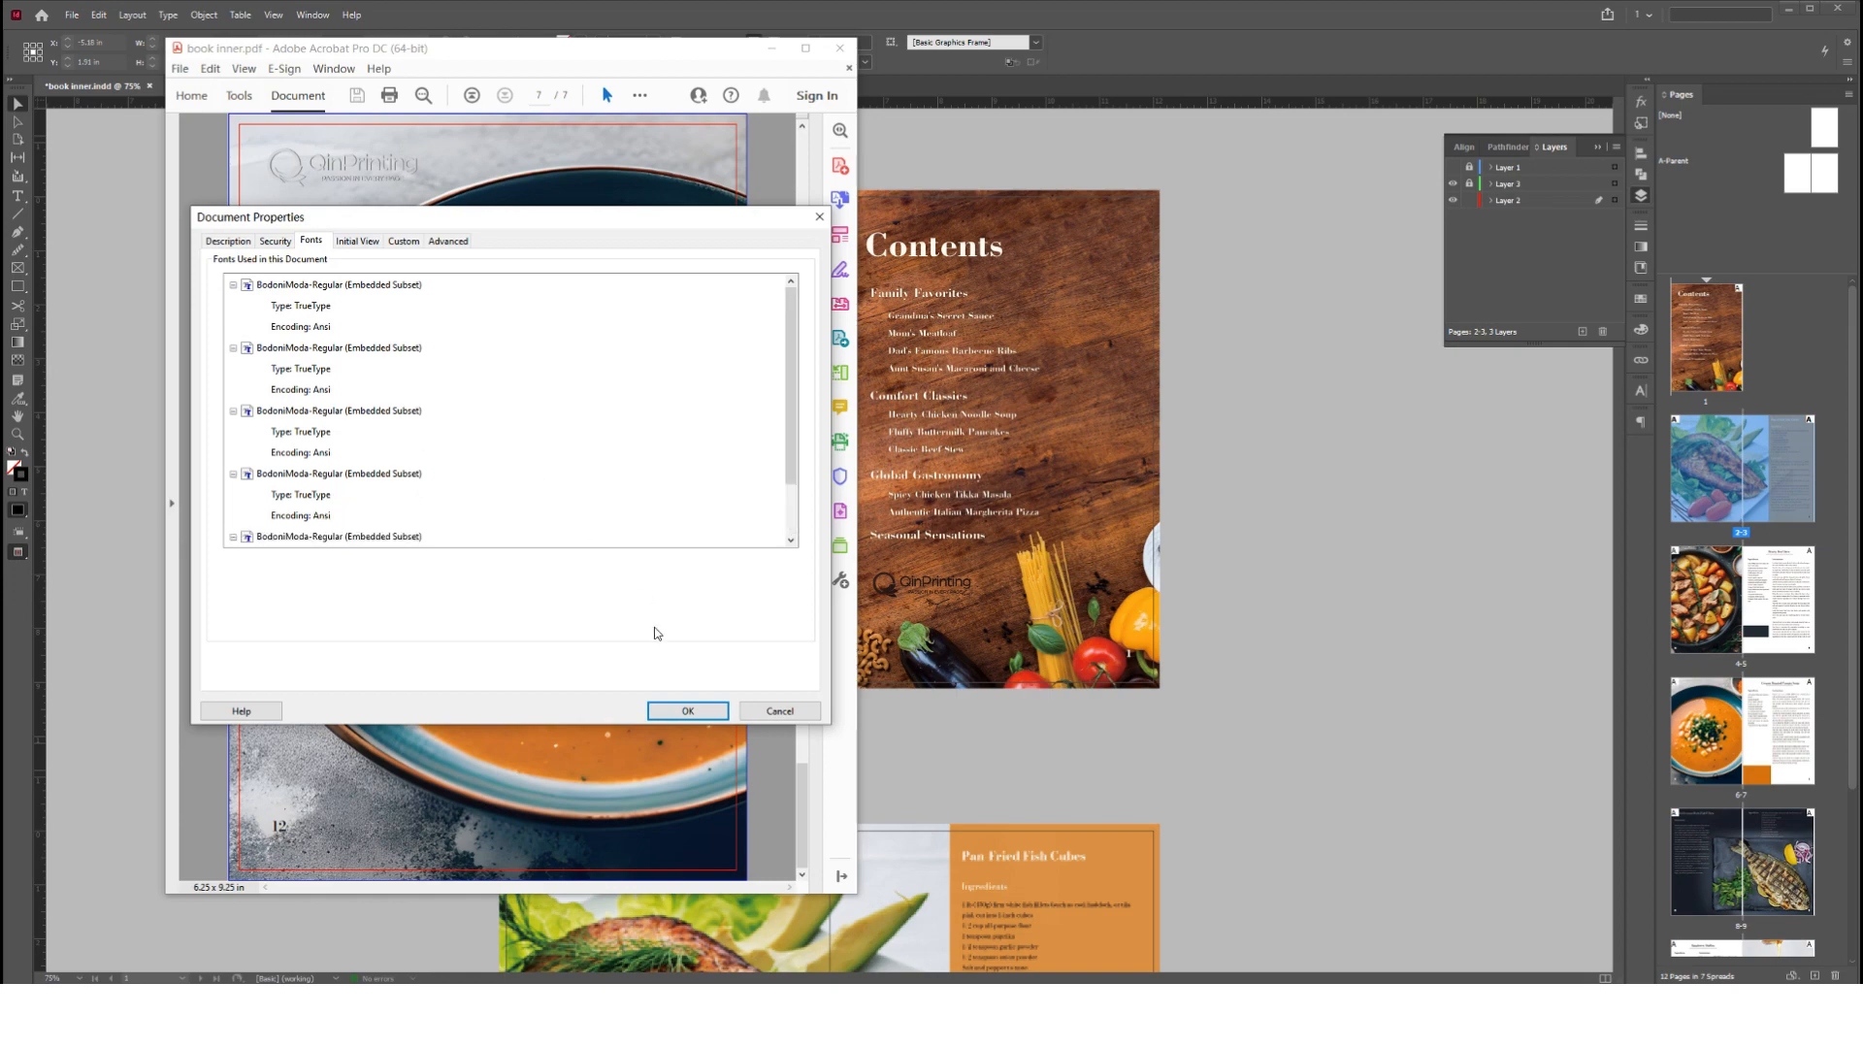
{"action": "left_click", "coordinate": [689, 708]}
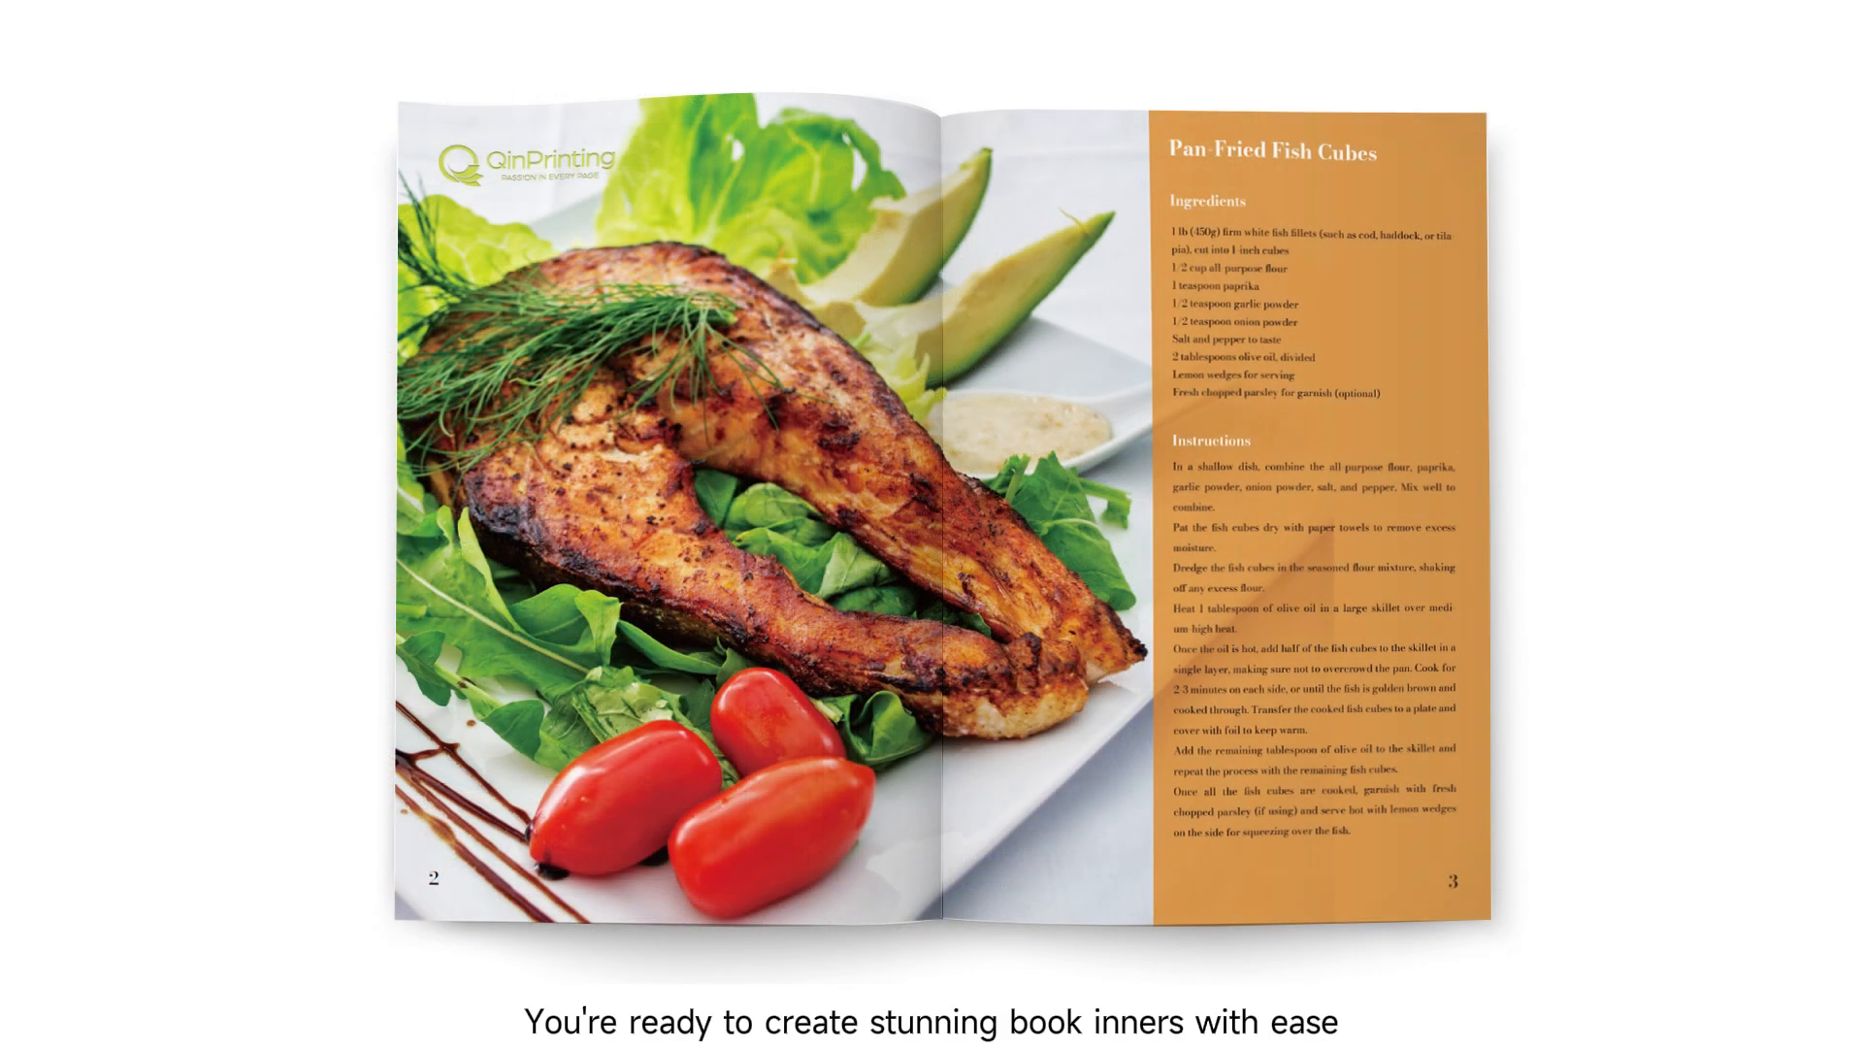